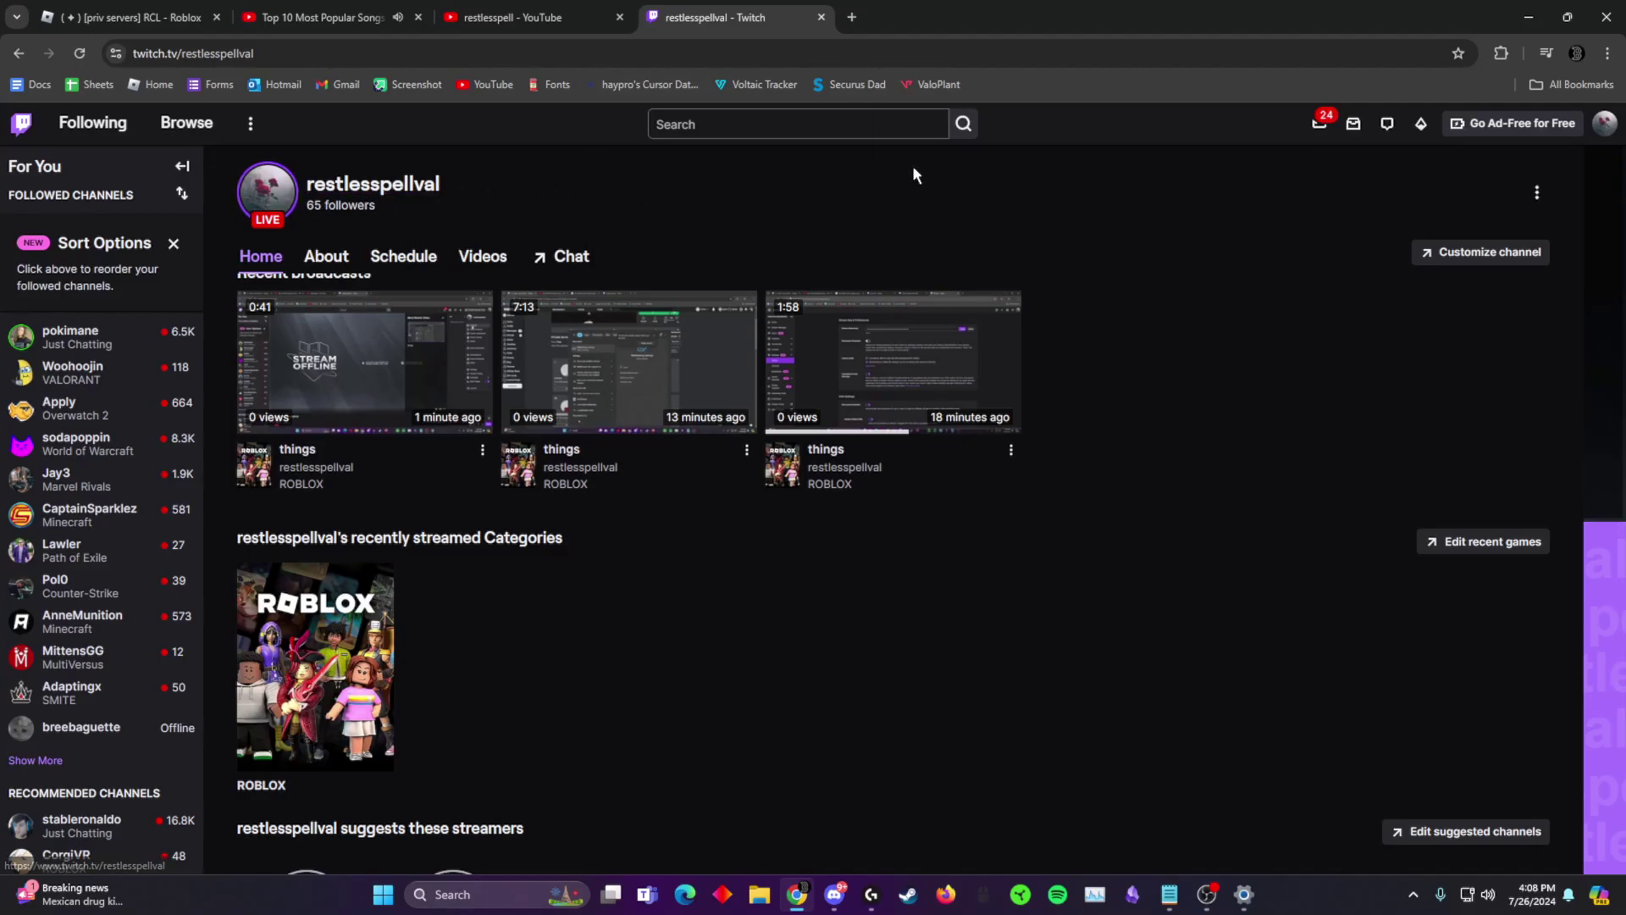
Step: Open the channel's live stream page on Twitch and select its web address for sharing
click(361, 188)
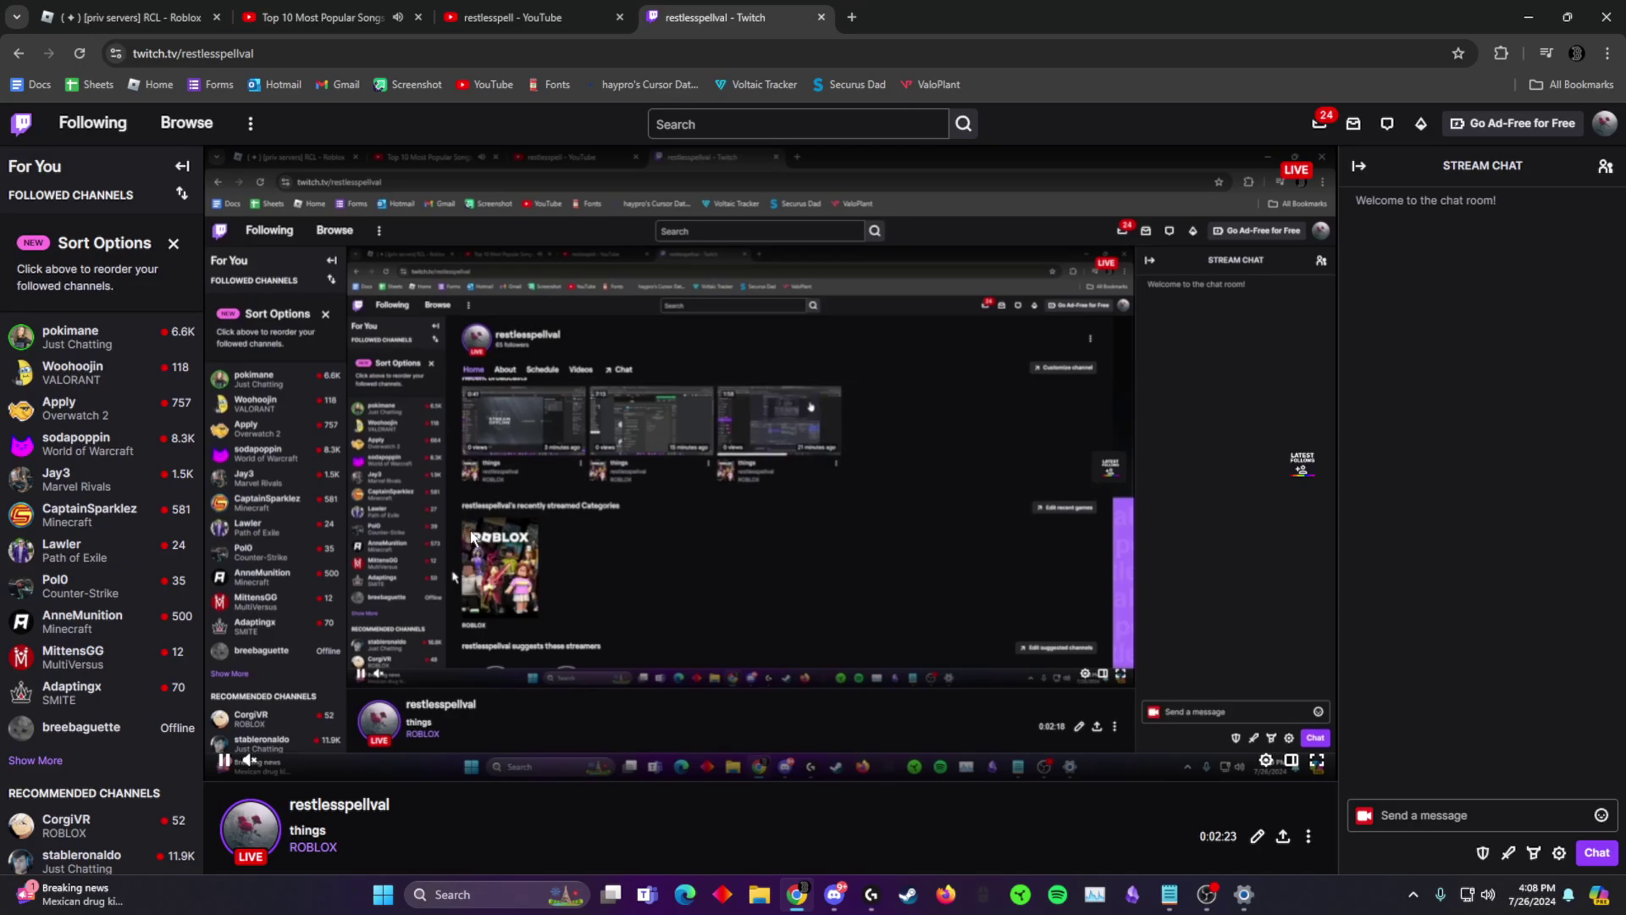
scroll(659, 509, down, 3)
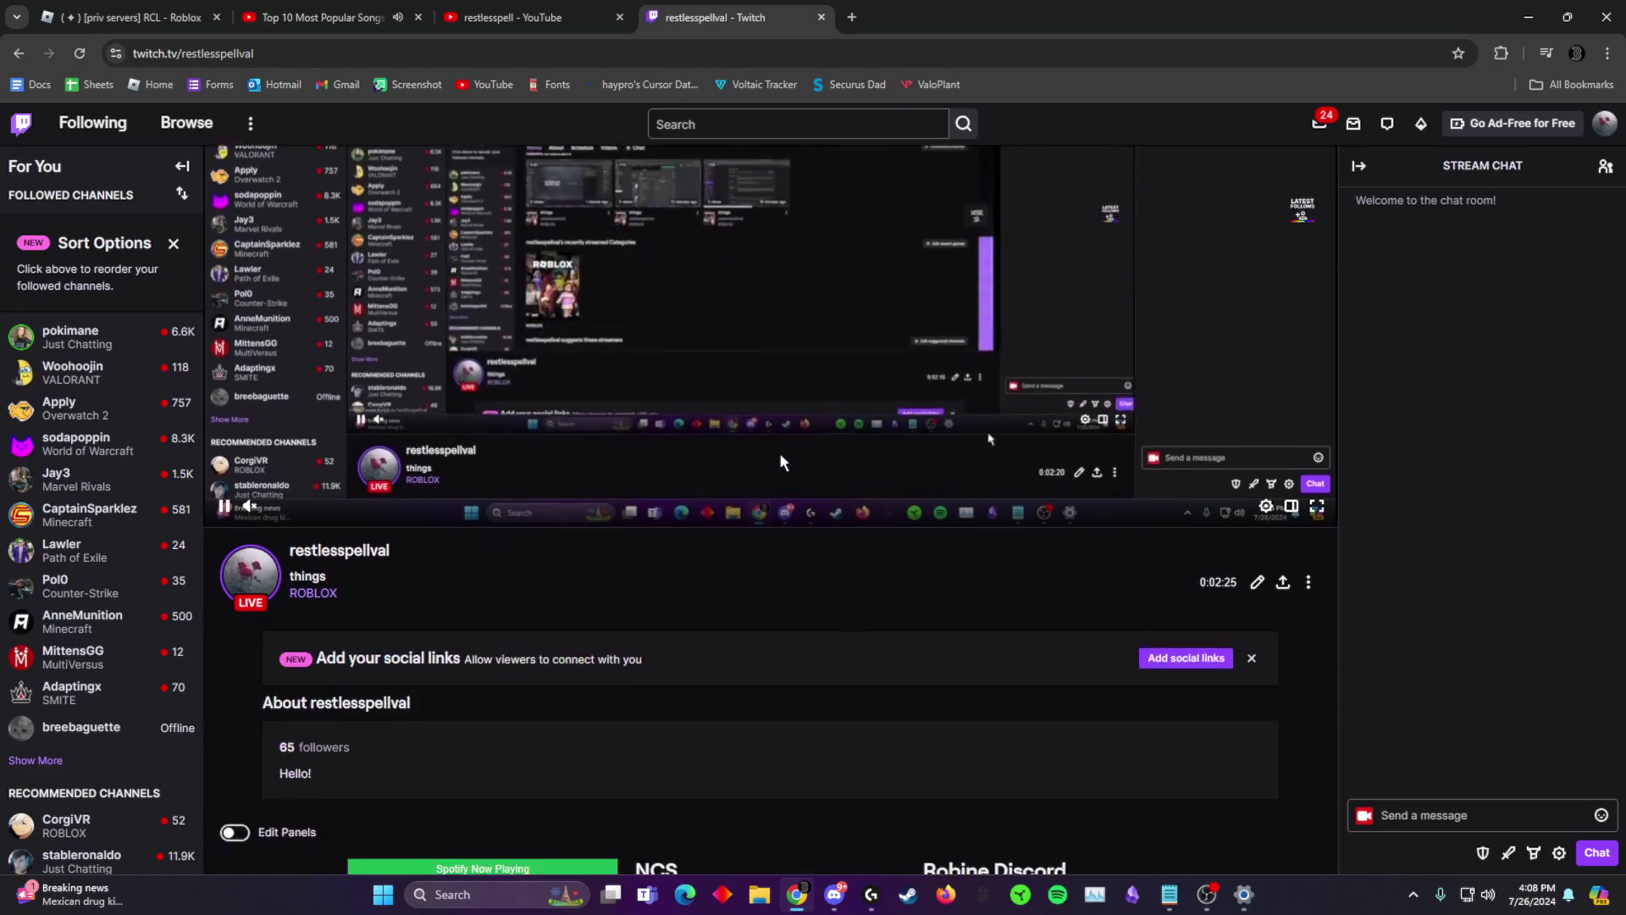
scroll(780, 453, up, 3)
click(283, 54)
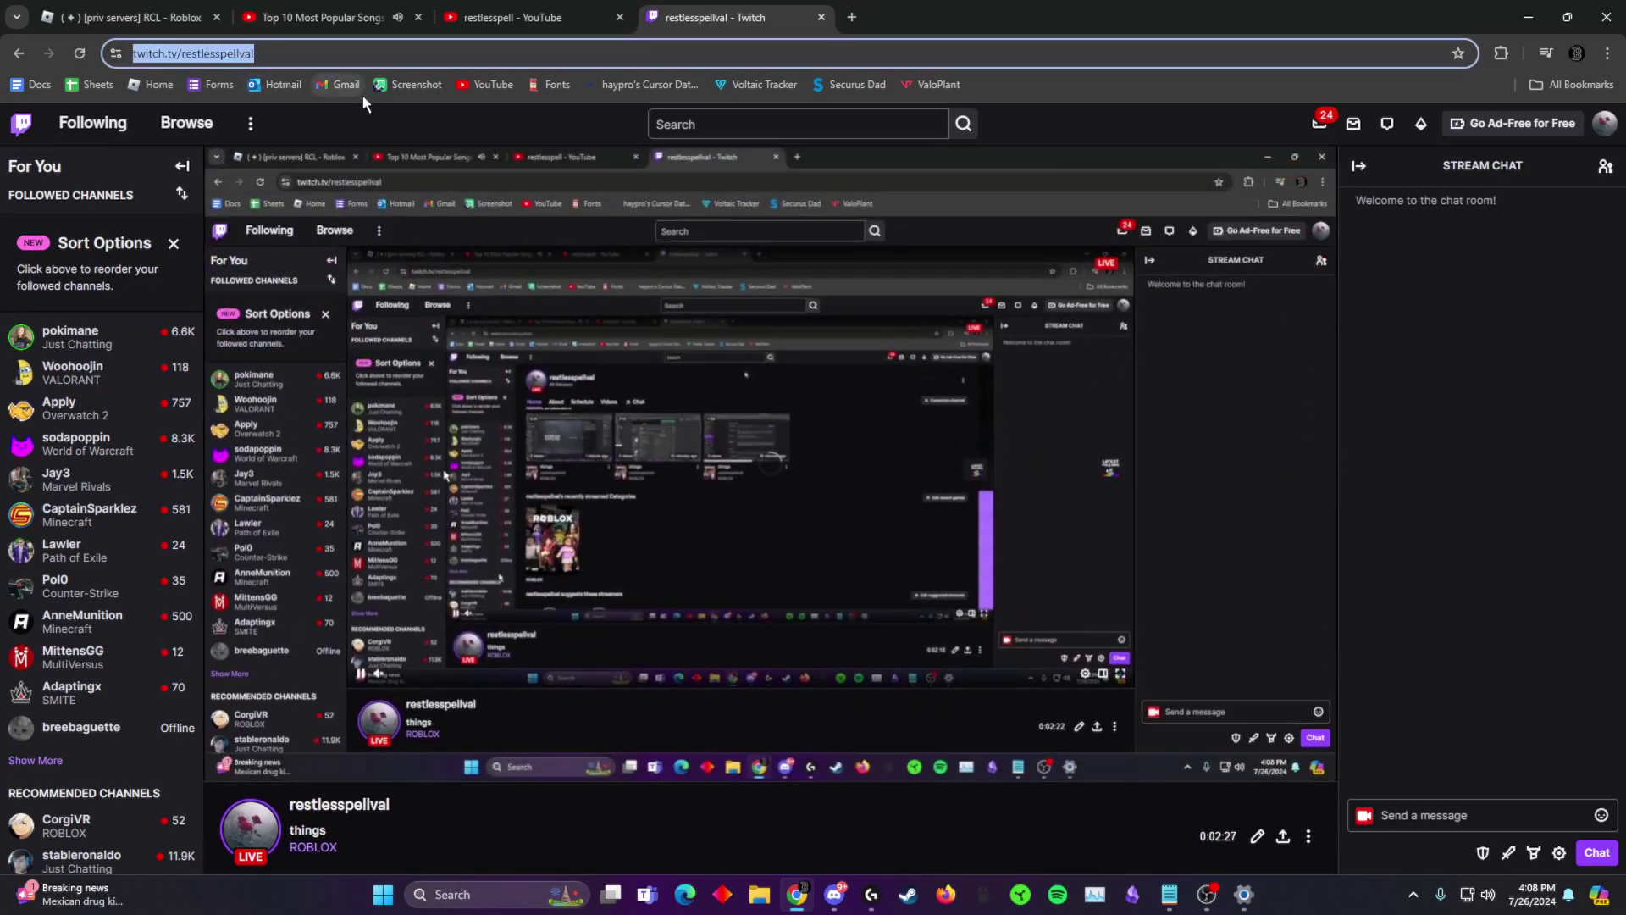
Step: Switch to Discord, draft the Twitch stream link in the player-streams channel, and clear it without sending
click(836, 896)
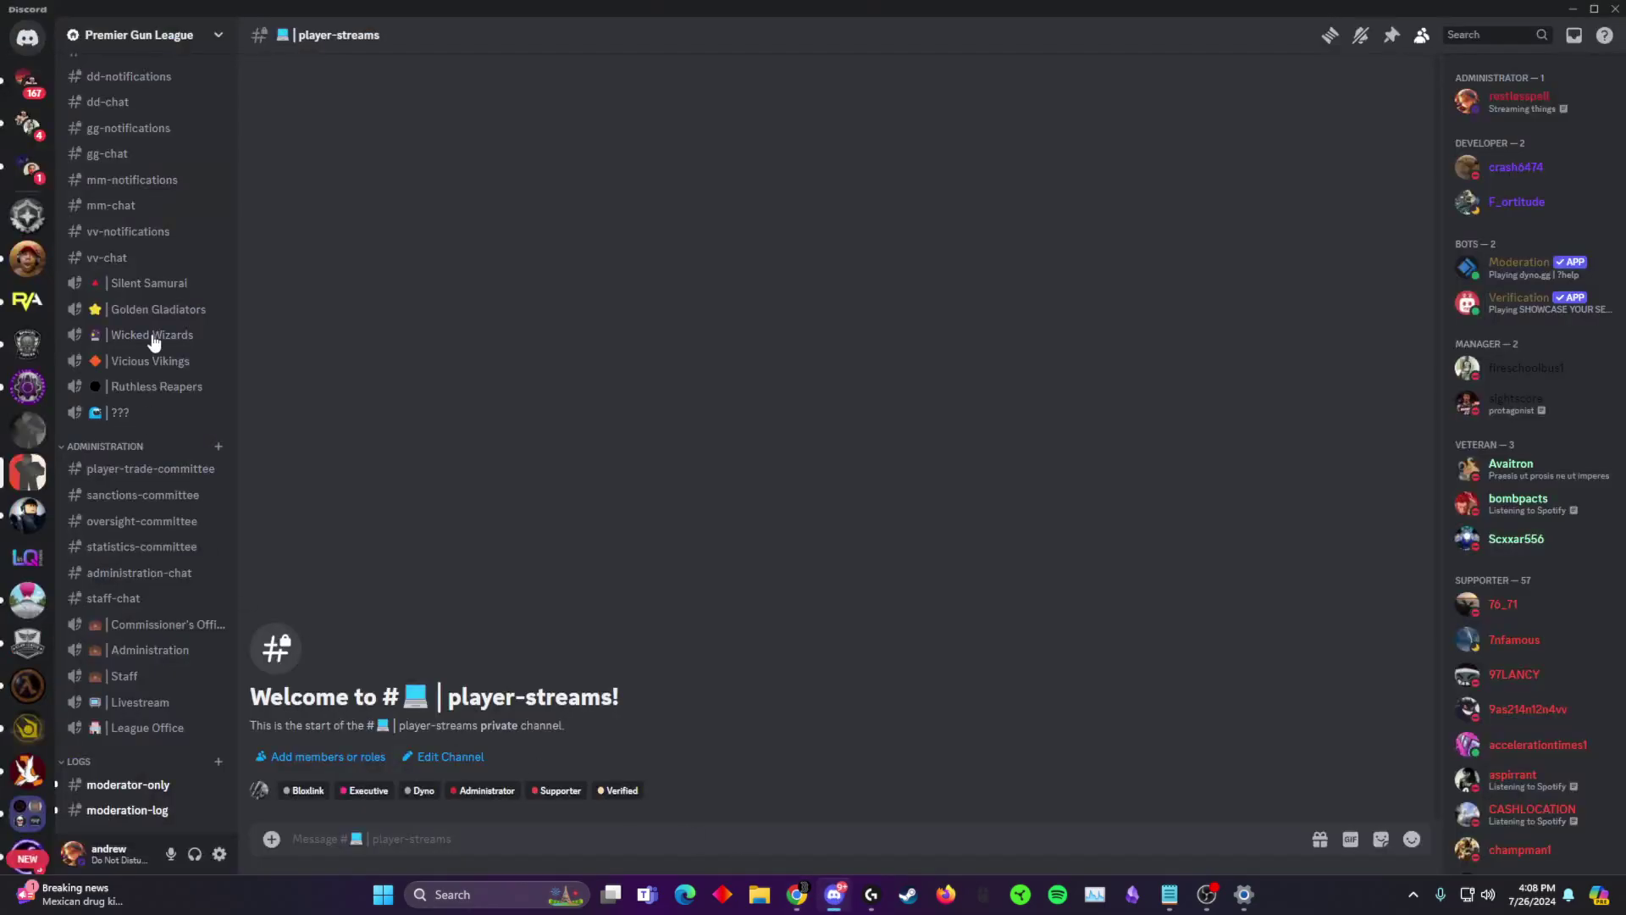
scroll(154, 472, up, 15)
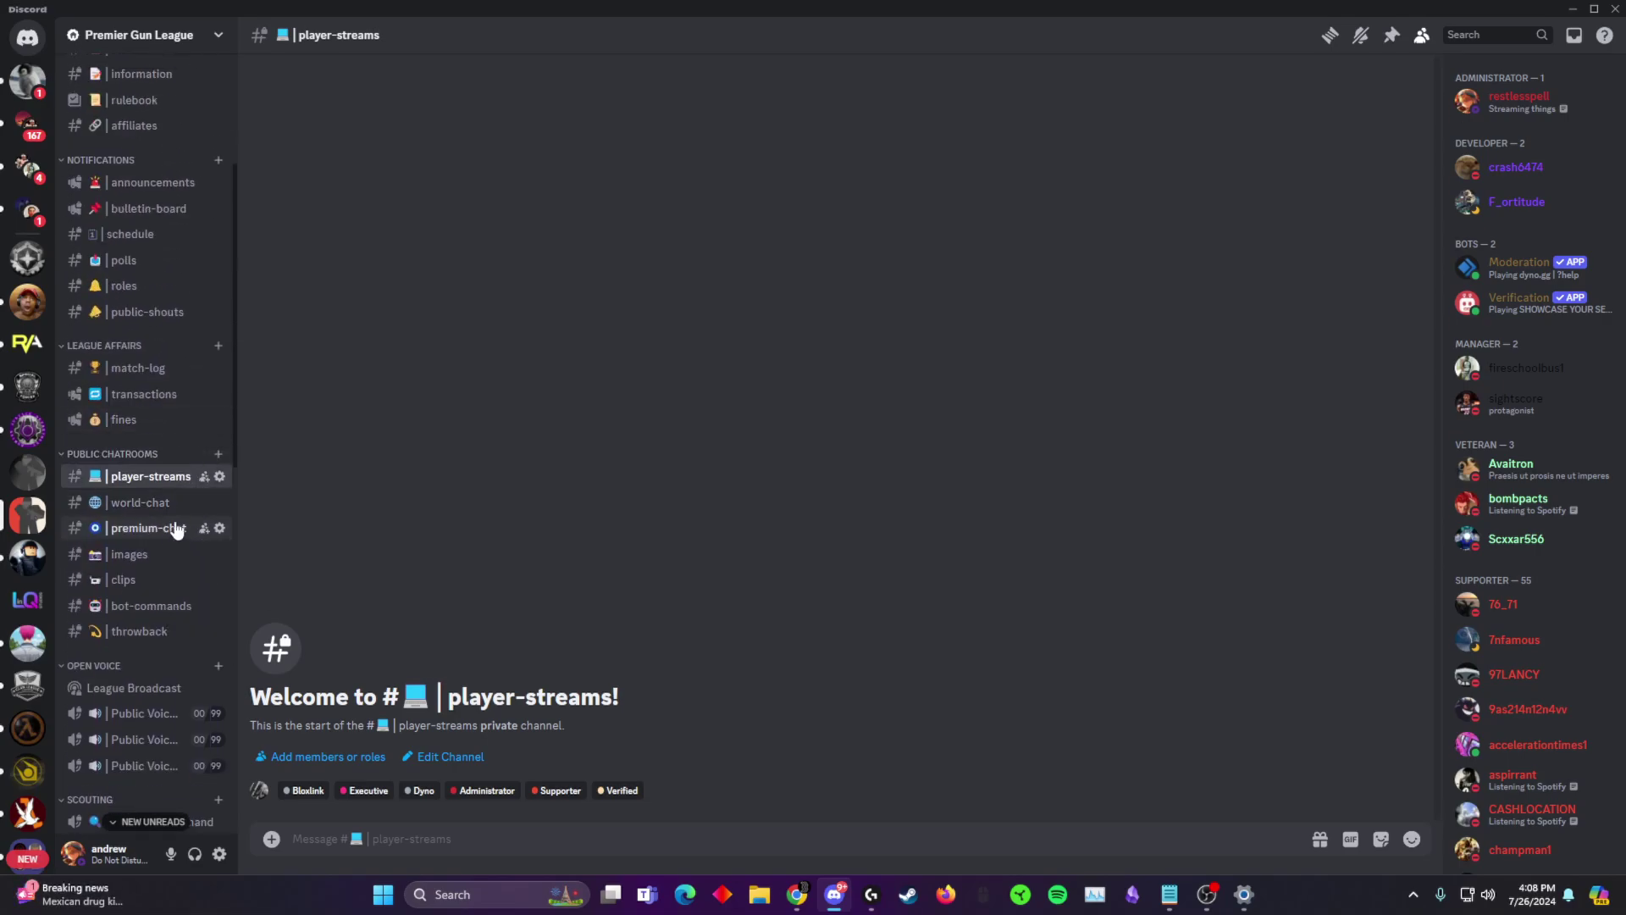
click(394, 843)
text(https://www.twitch.tv/restlesspellval)
key(ctrl+a)
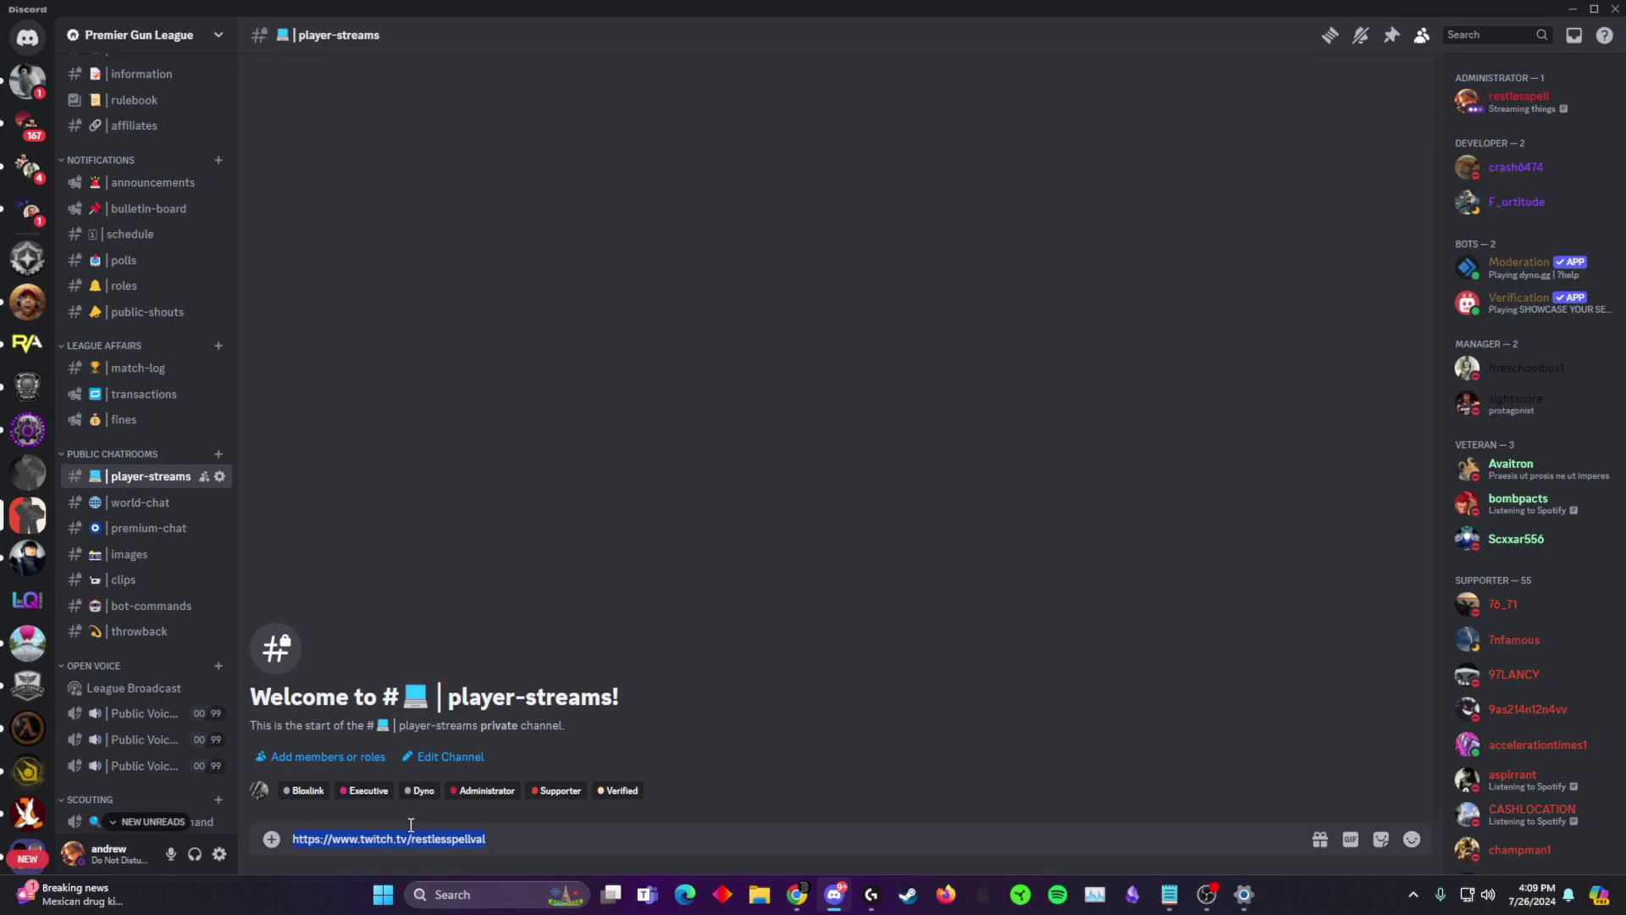
key(BackSpace)
click(1572, 9)
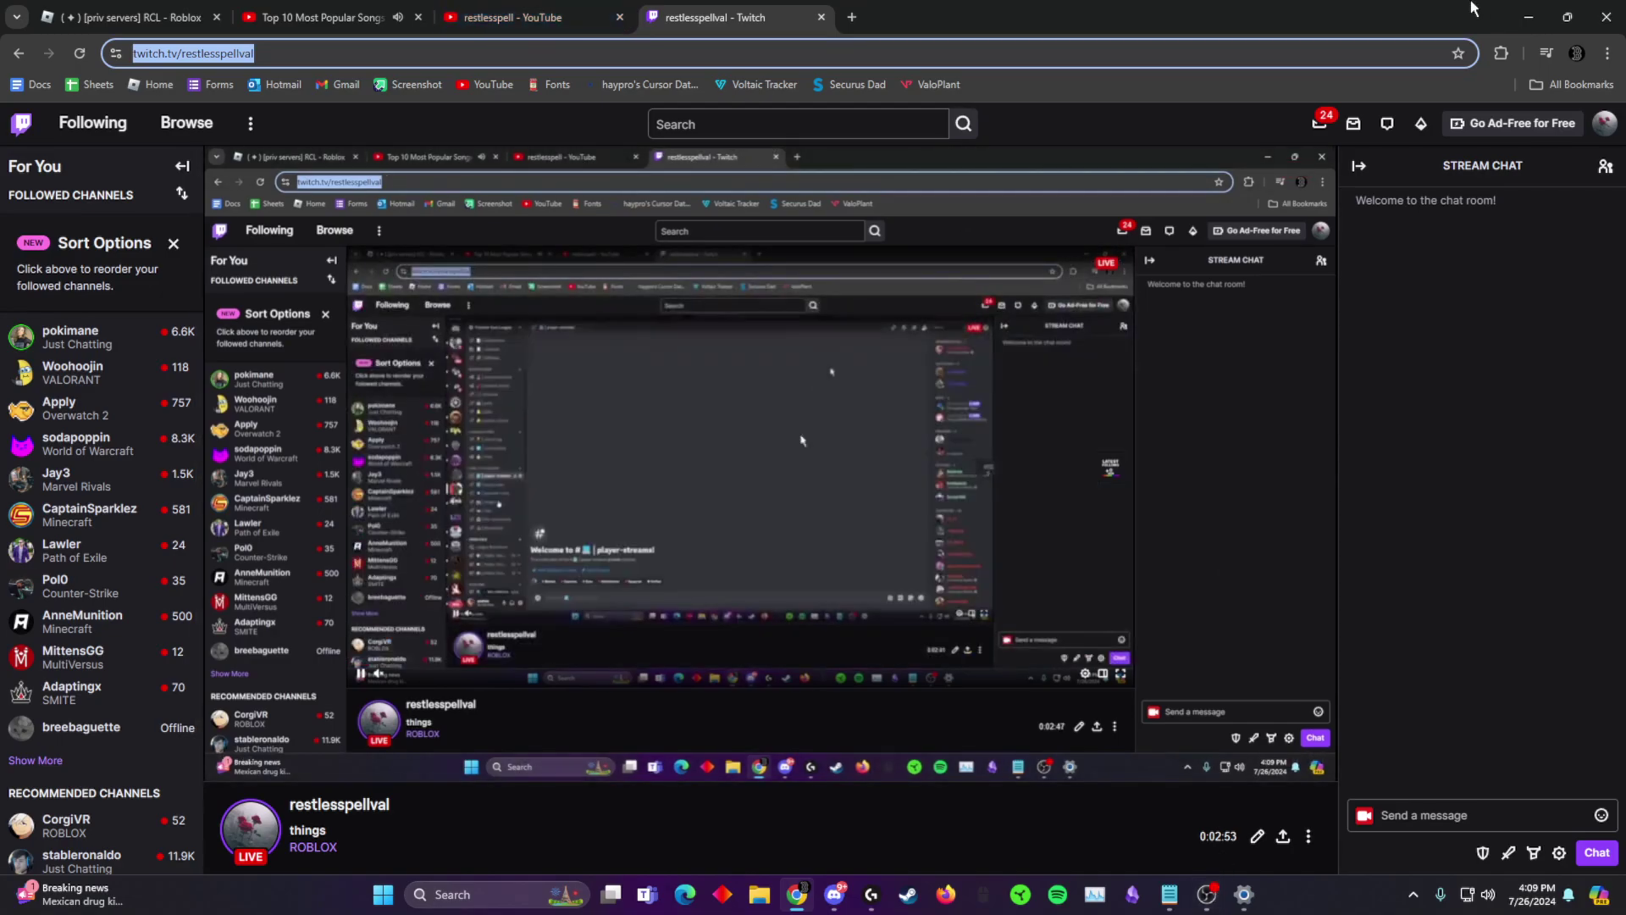
Step: Read steps 2 and 3 of the CCL Regulations notes on linking the stream and reaching the Multitasking settings
click(1178, 902)
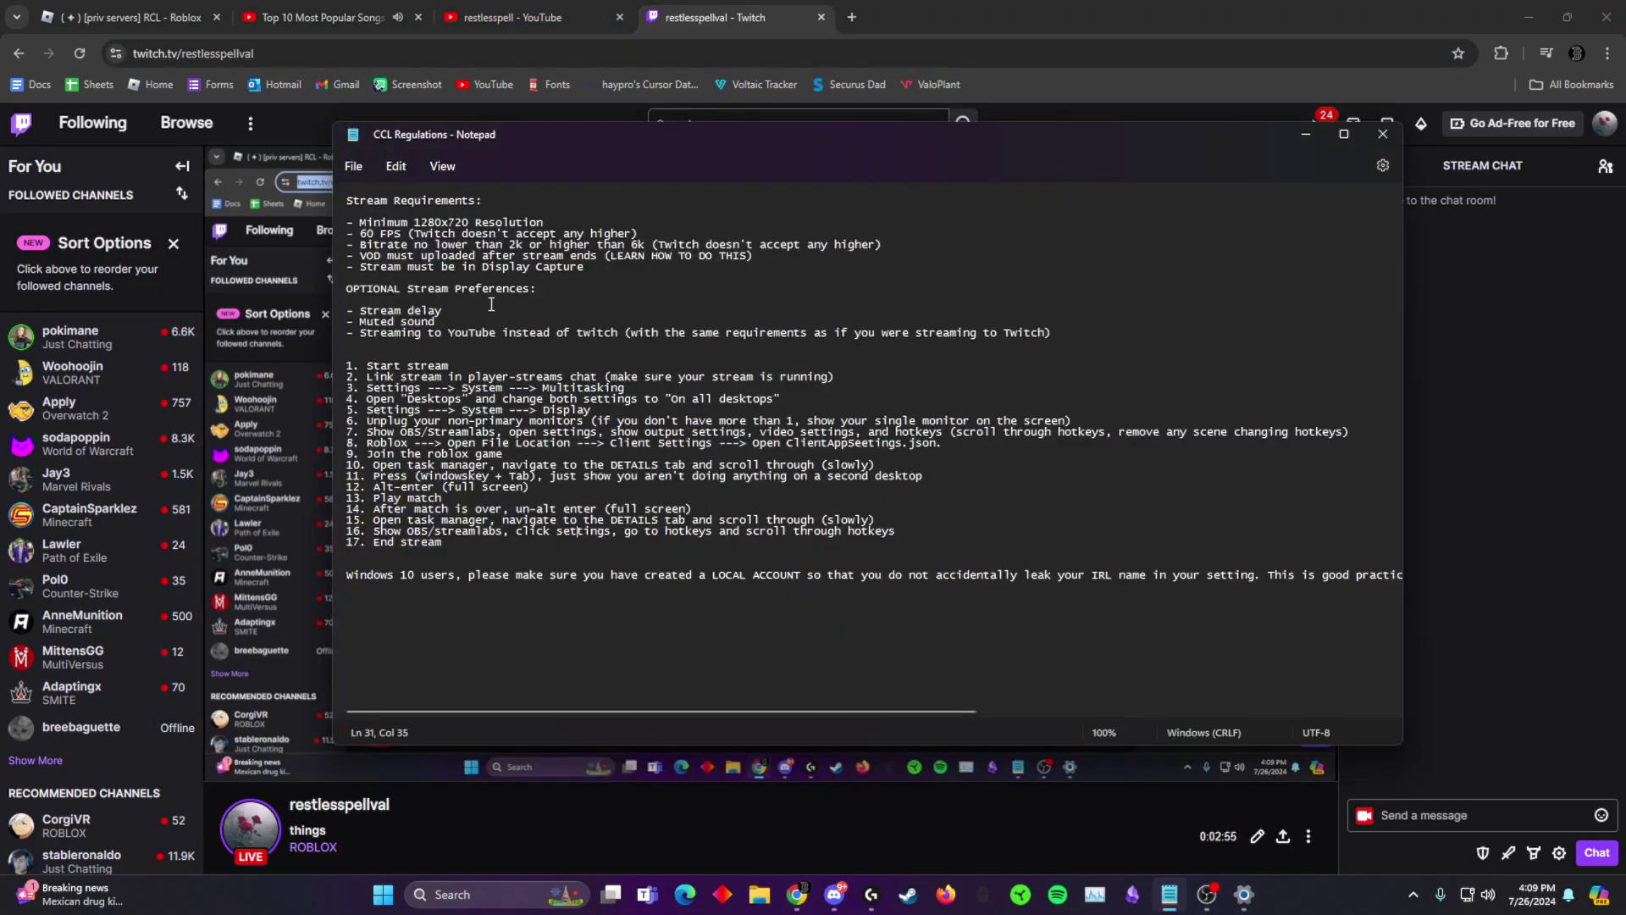
drag(373, 377, 737, 377)
click(419, 397)
drag(367, 387, 633, 388)
click(633, 388)
click(691, 854)
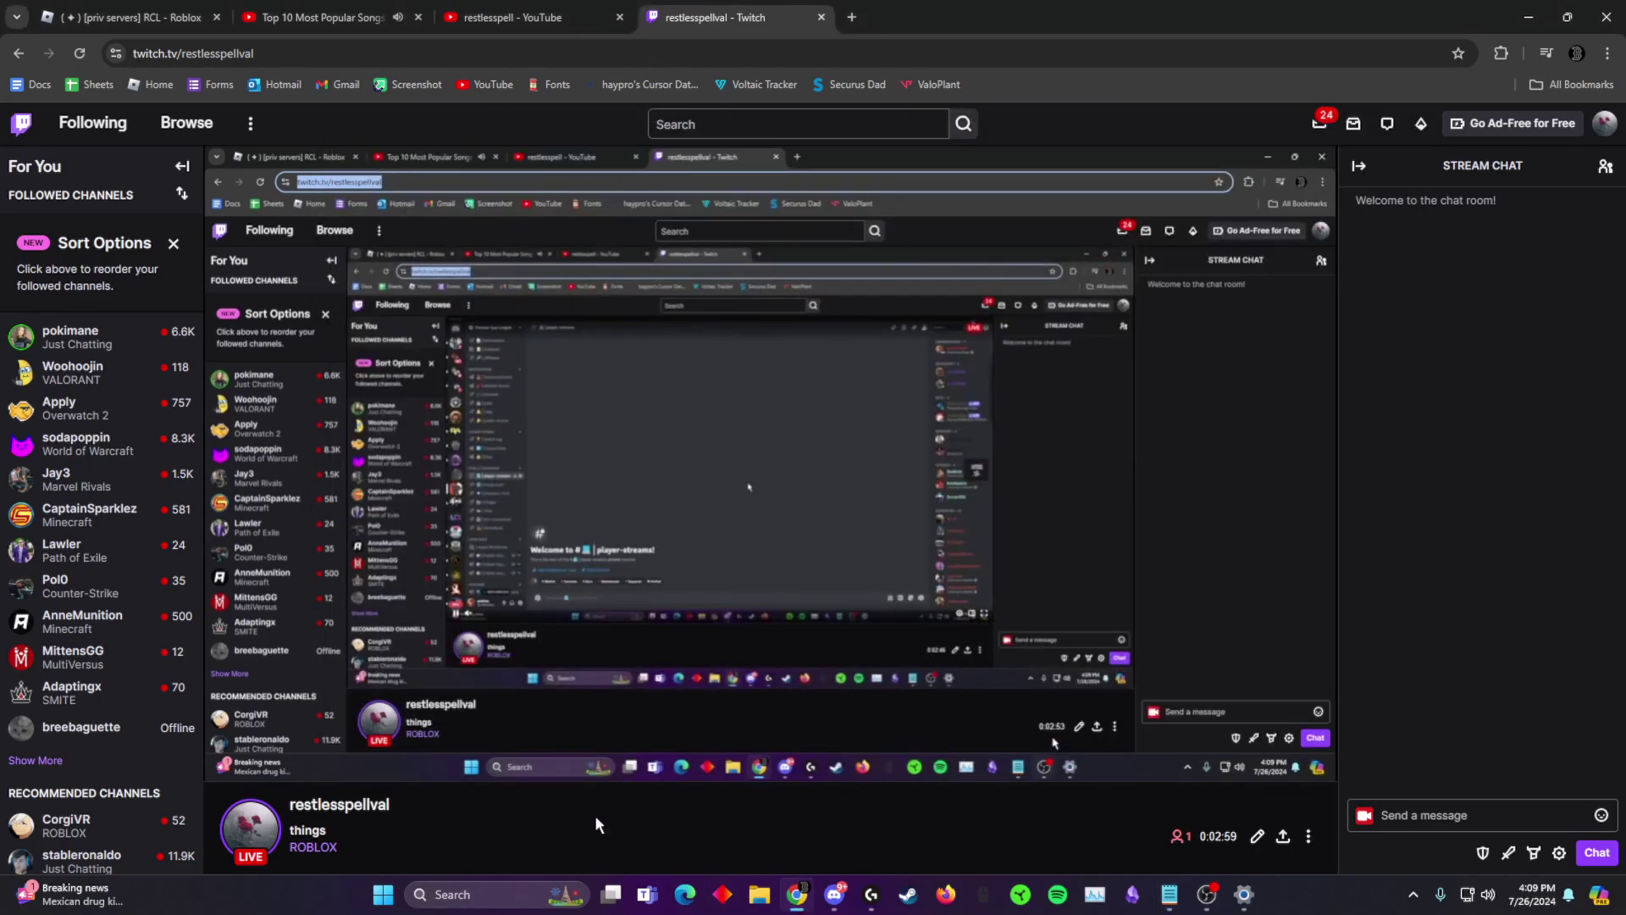
key(ctrl+1)
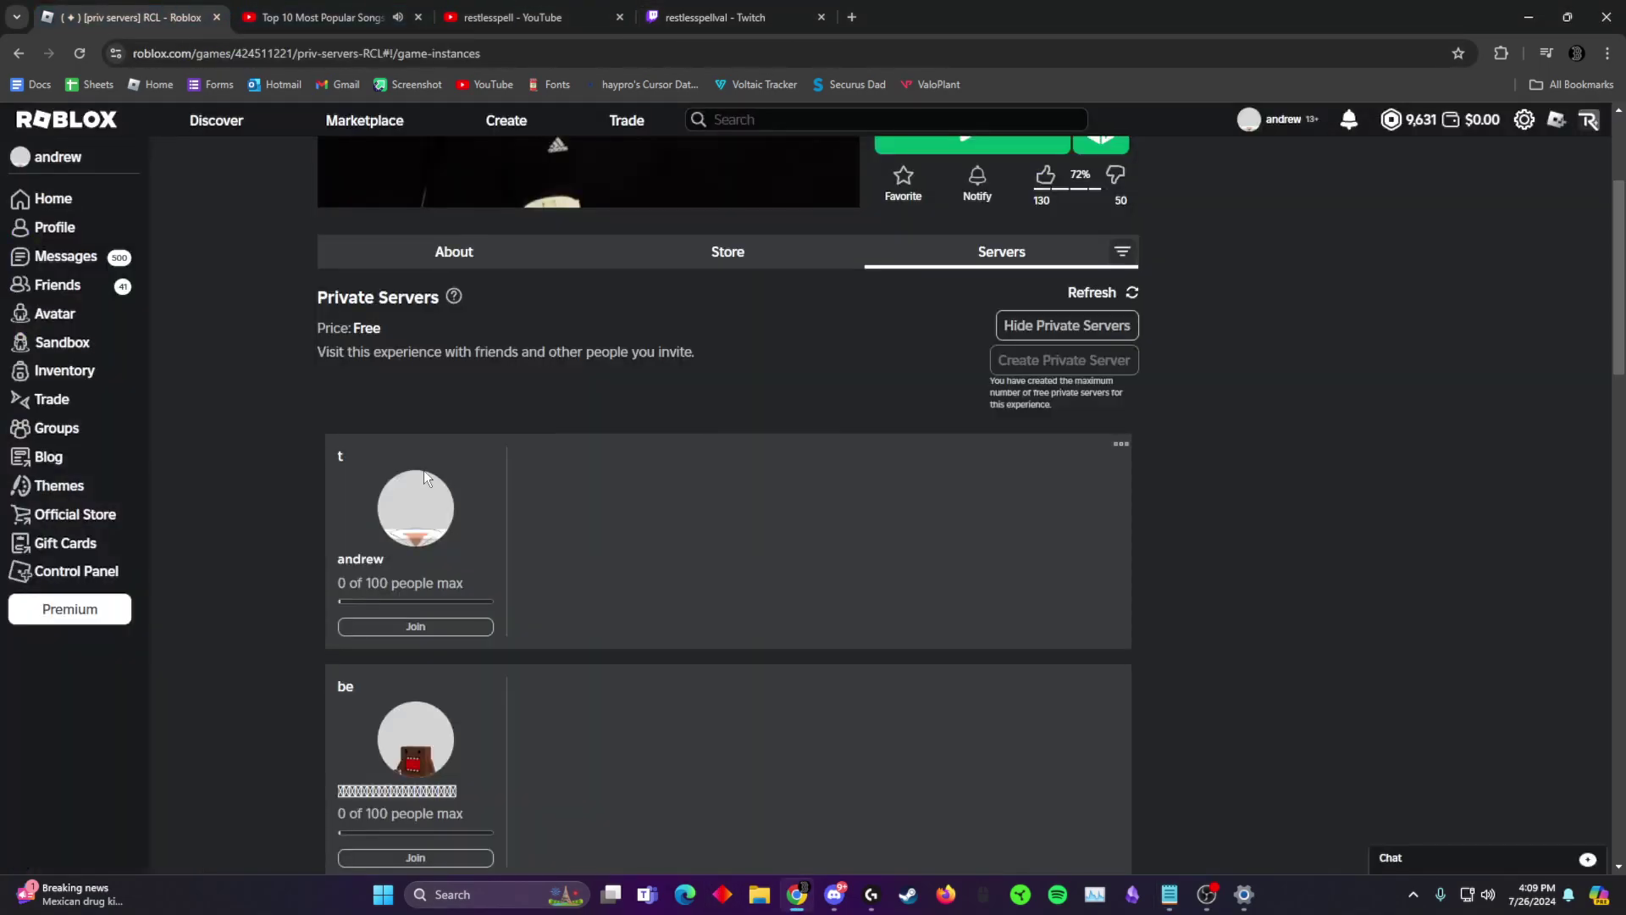
click(381, 907)
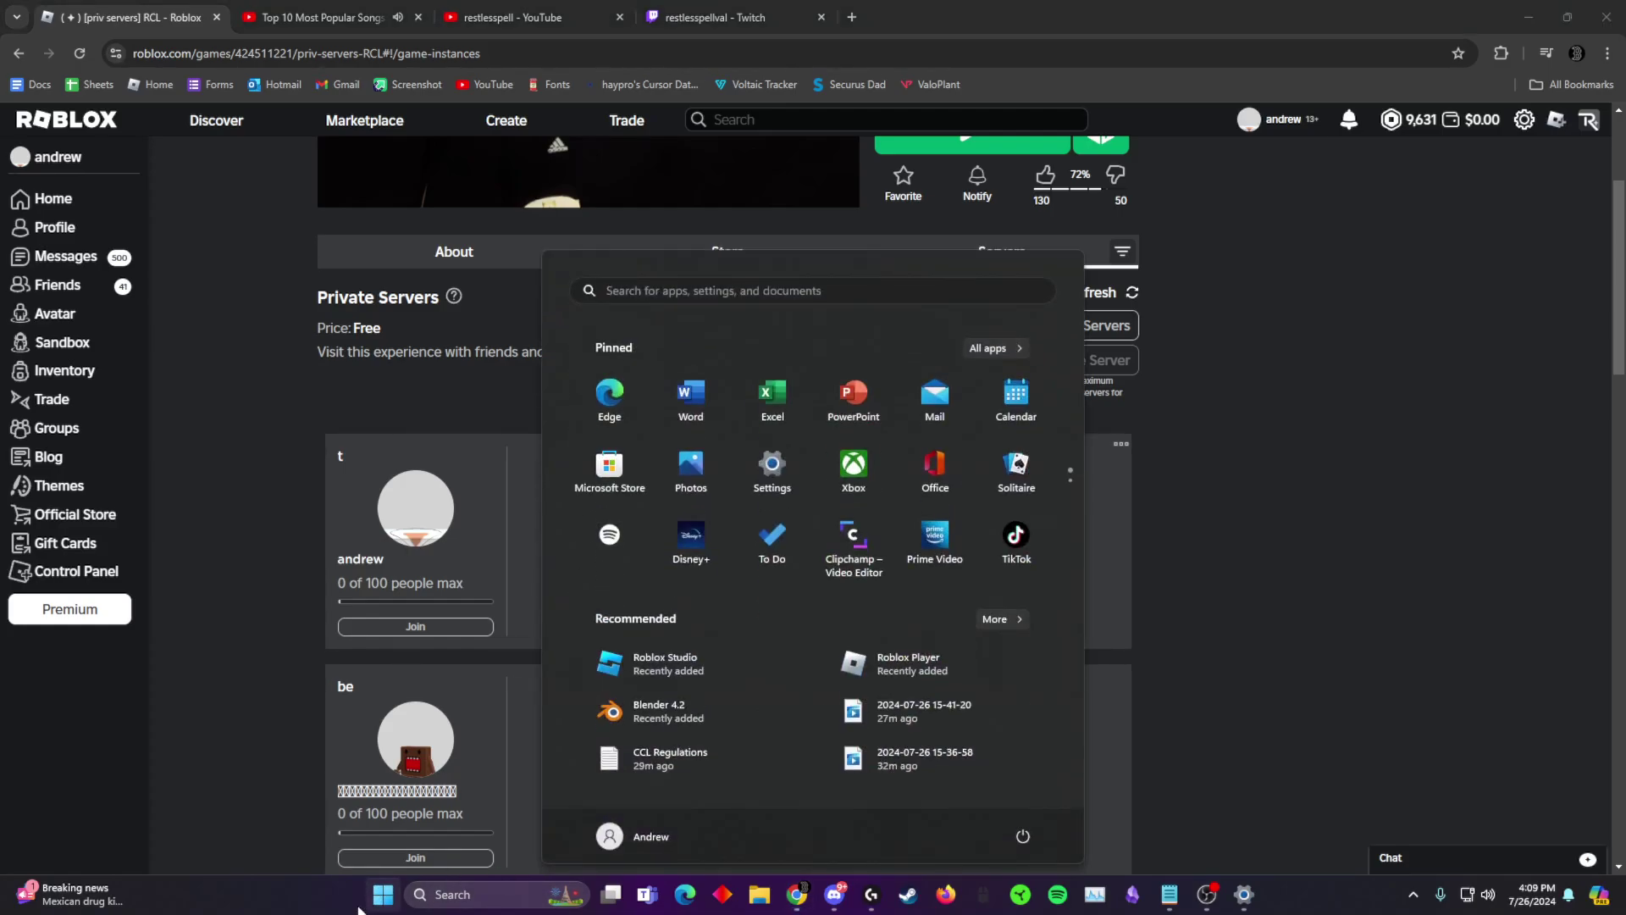
click(391, 908)
click(391, 908)
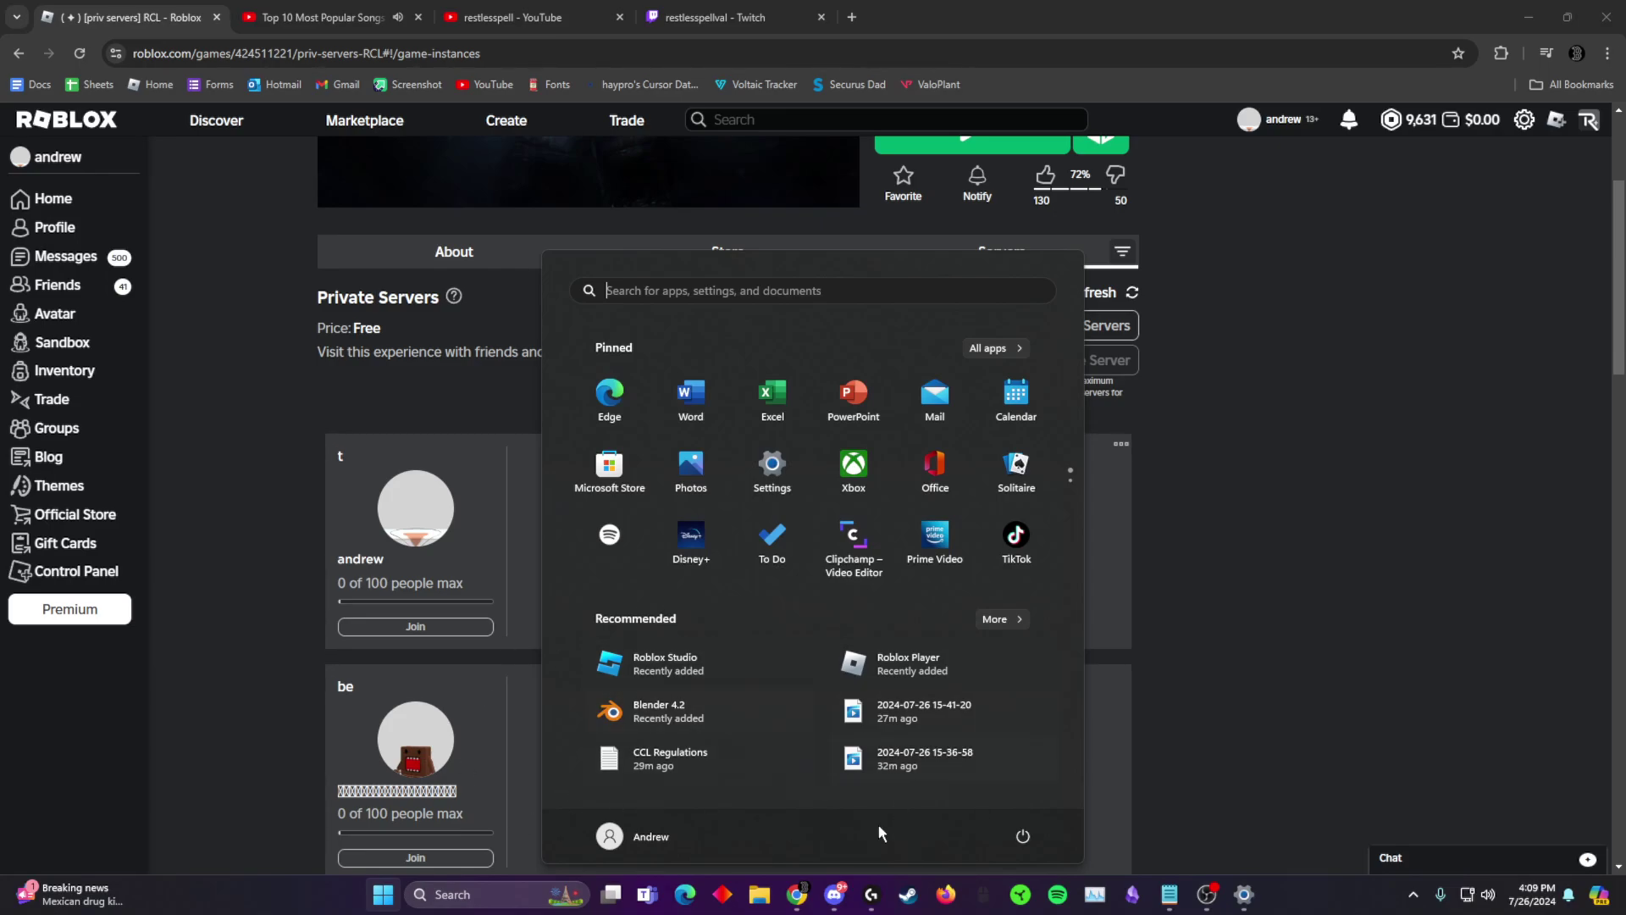
click(457, 896)
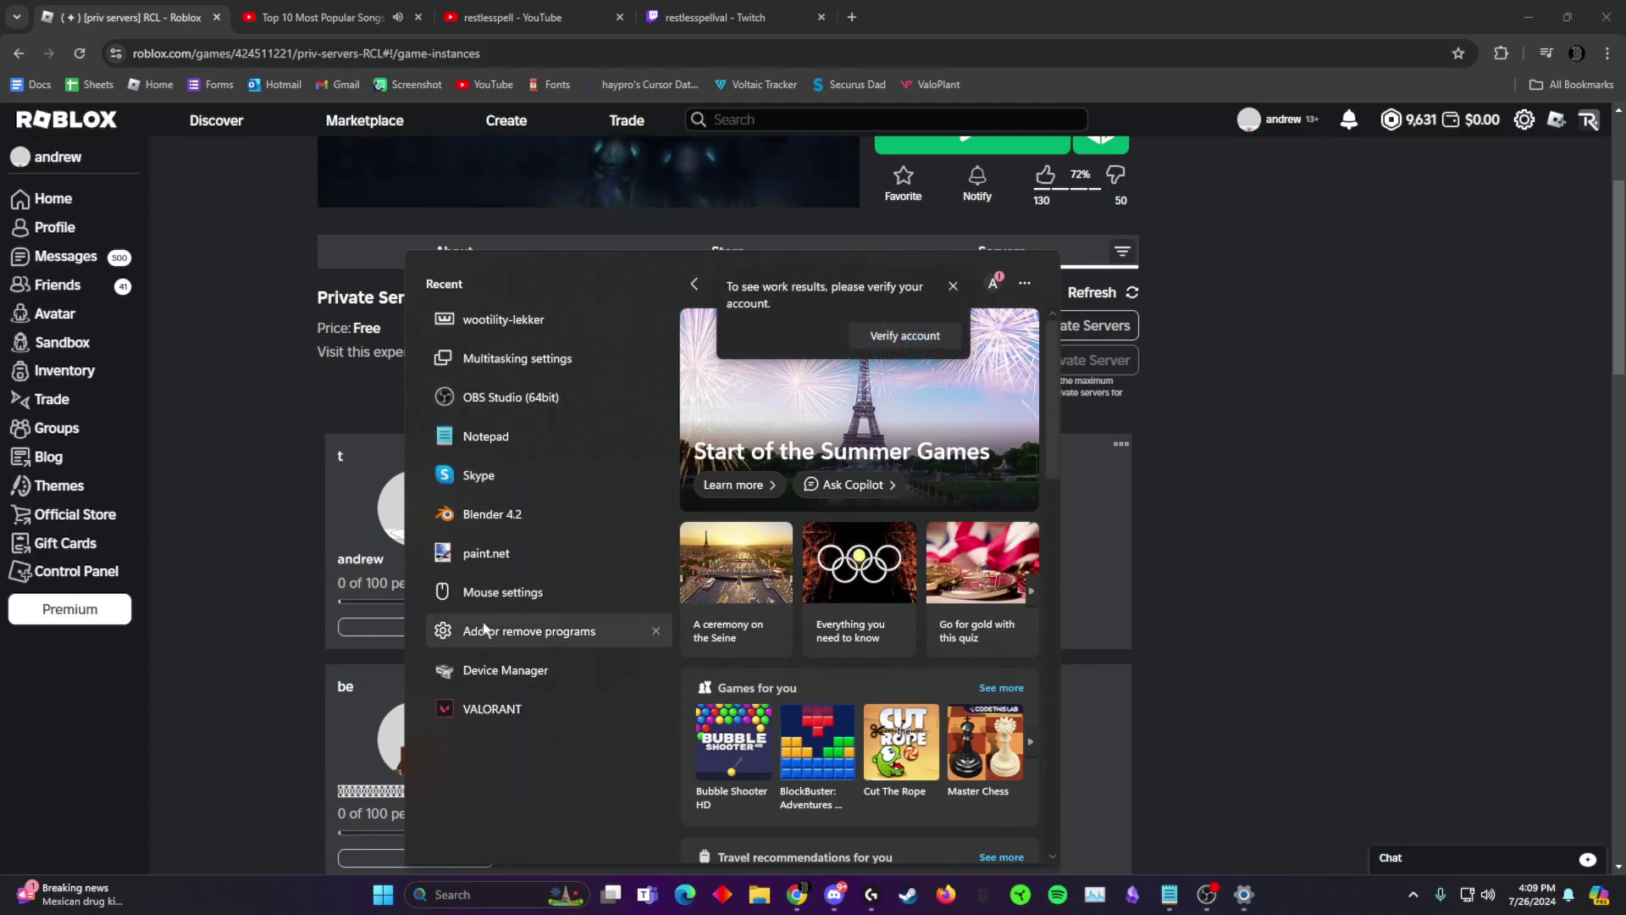
scroll(911, 757, down, 2)
scroll(911, 757, up, 2)
click(330, 629)
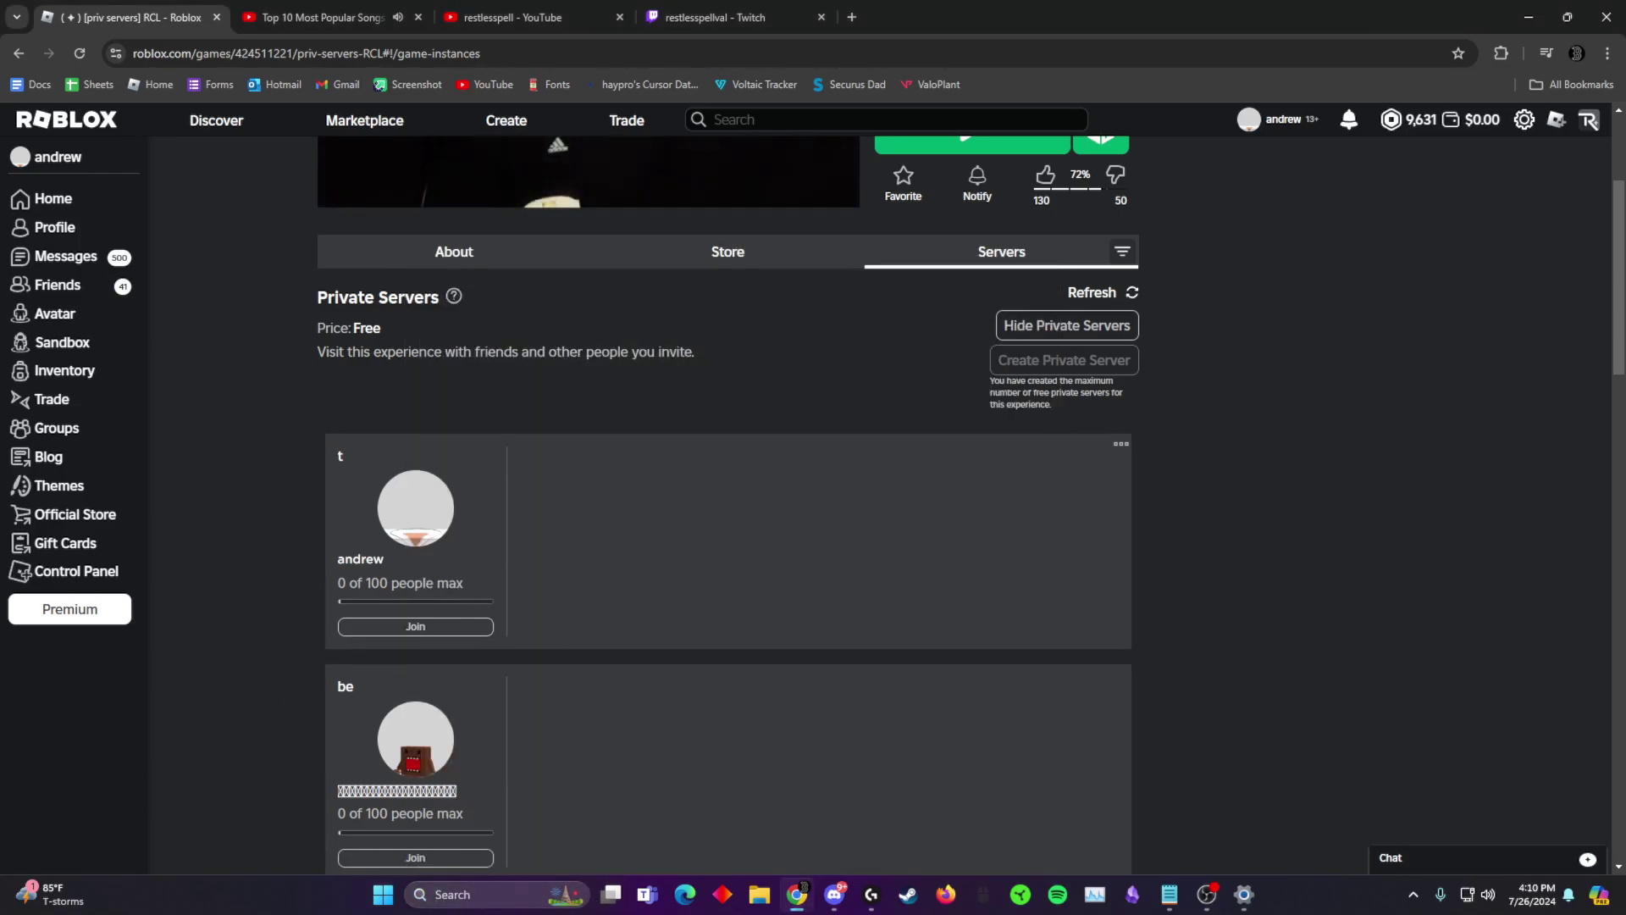
click(492, 886)
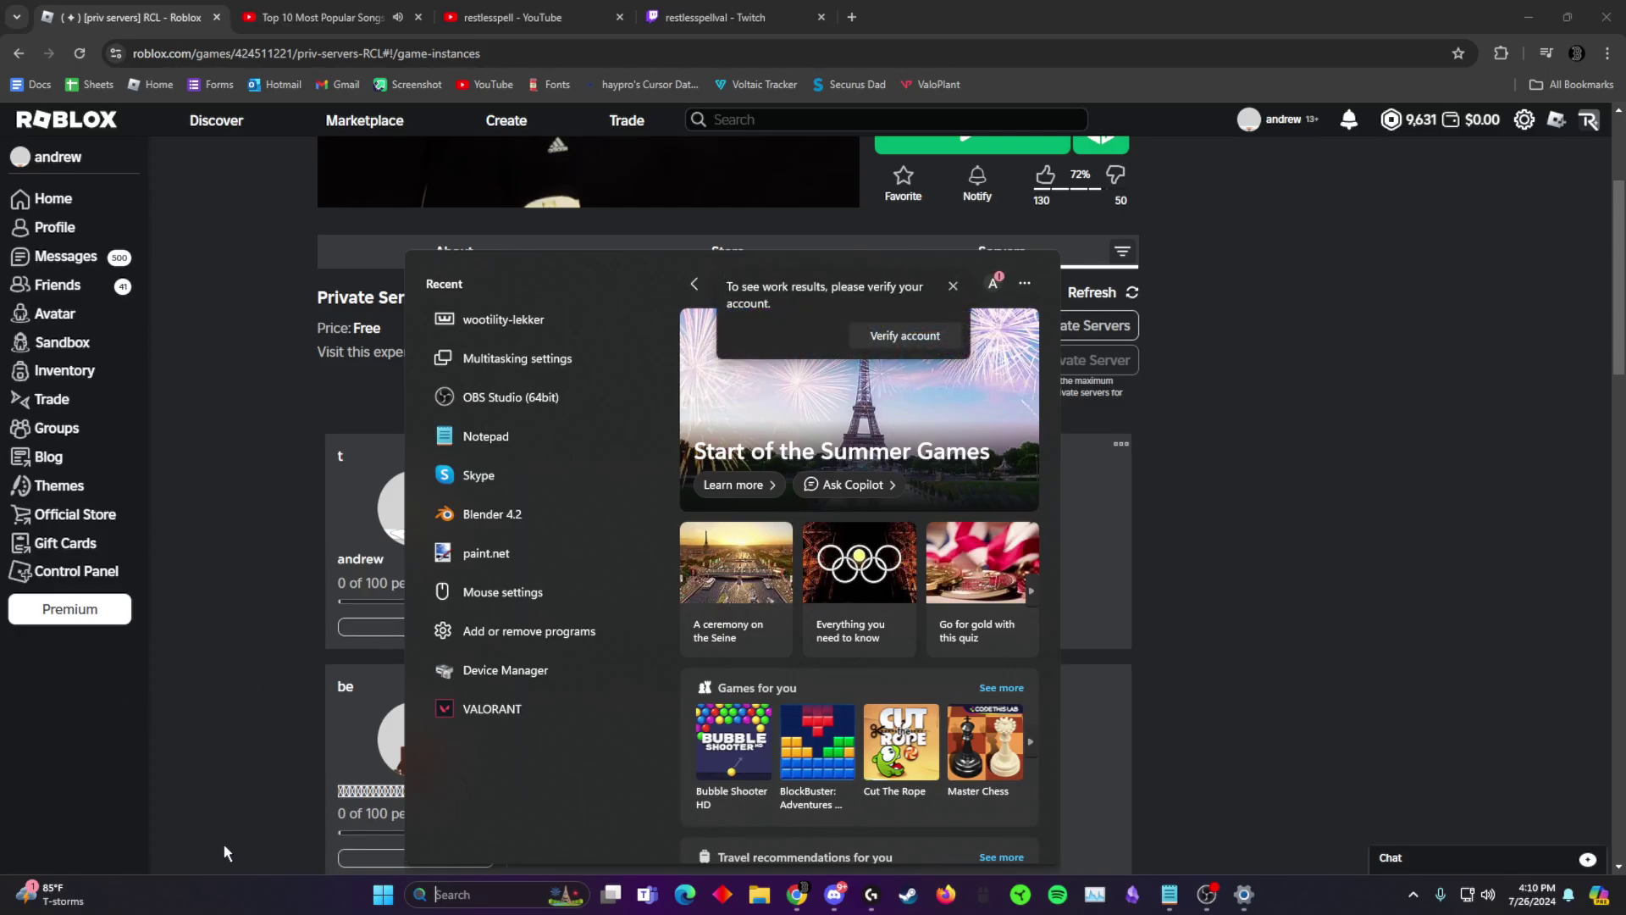
click(223, 845)
Step: Search Windows for "multi" and open the Multitasking settings
key(super)
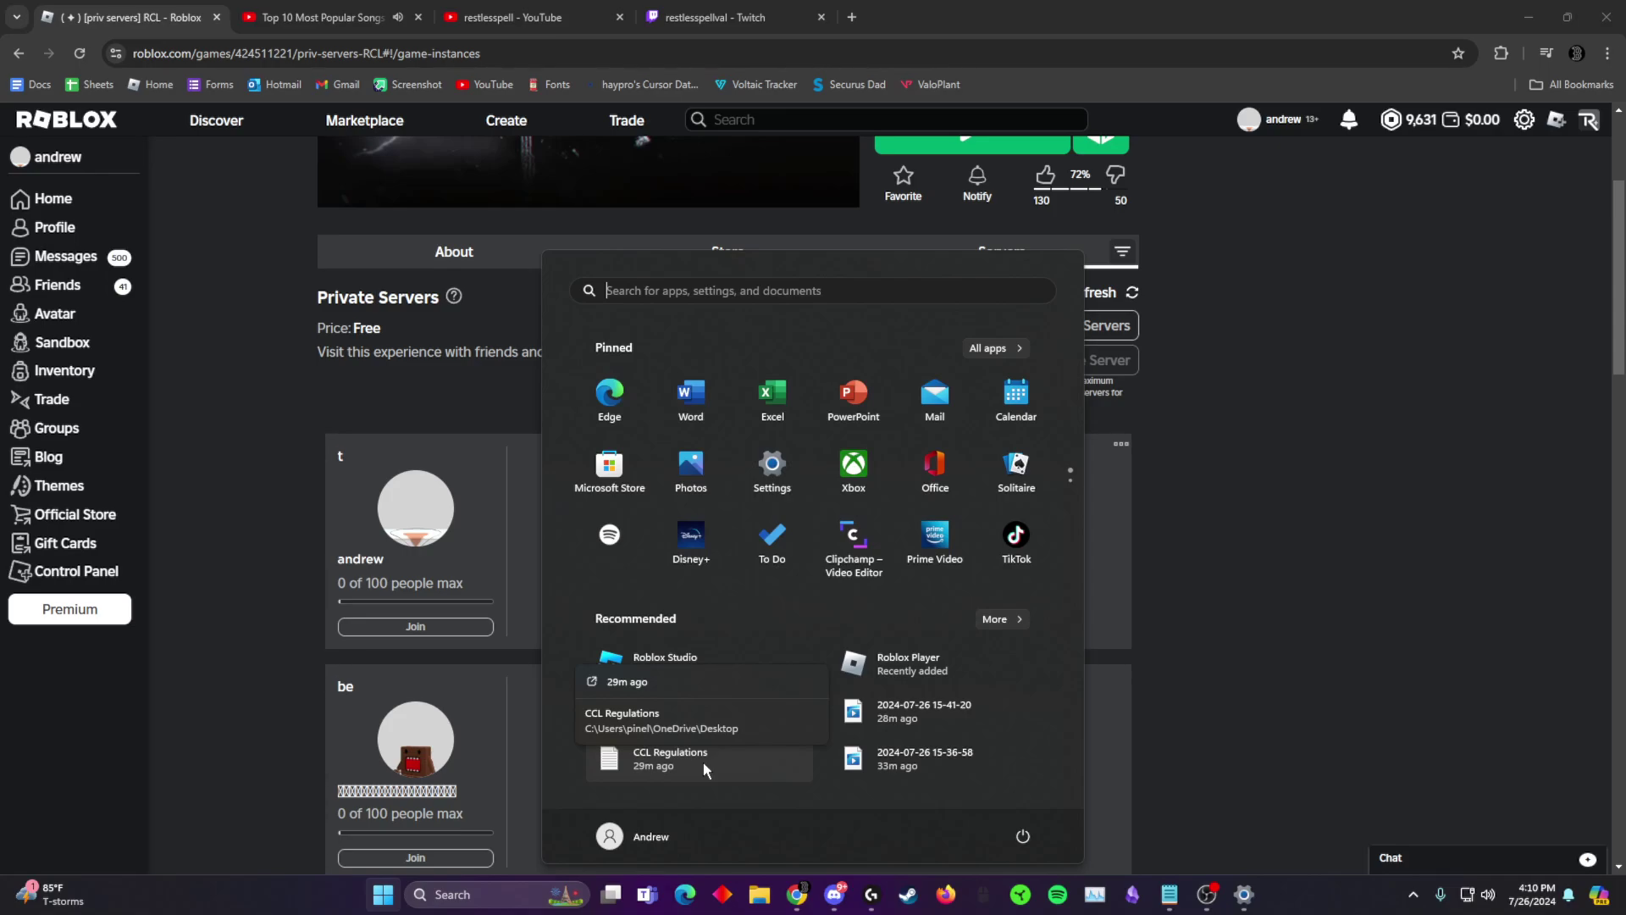
click(464, 900)
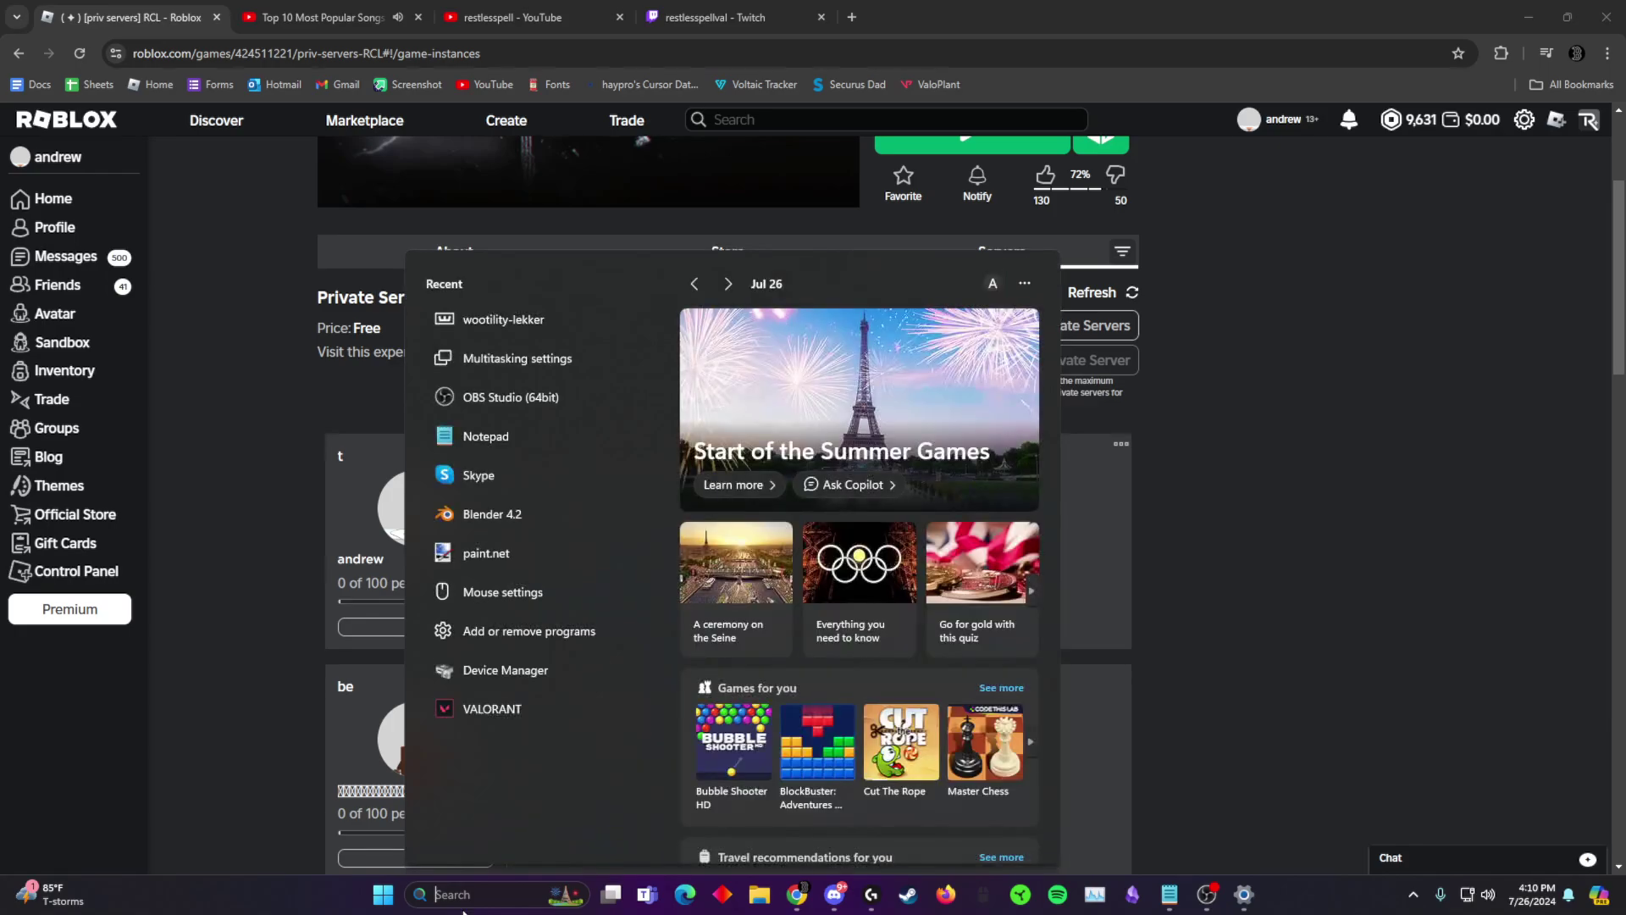
text(multi)
key(Return)
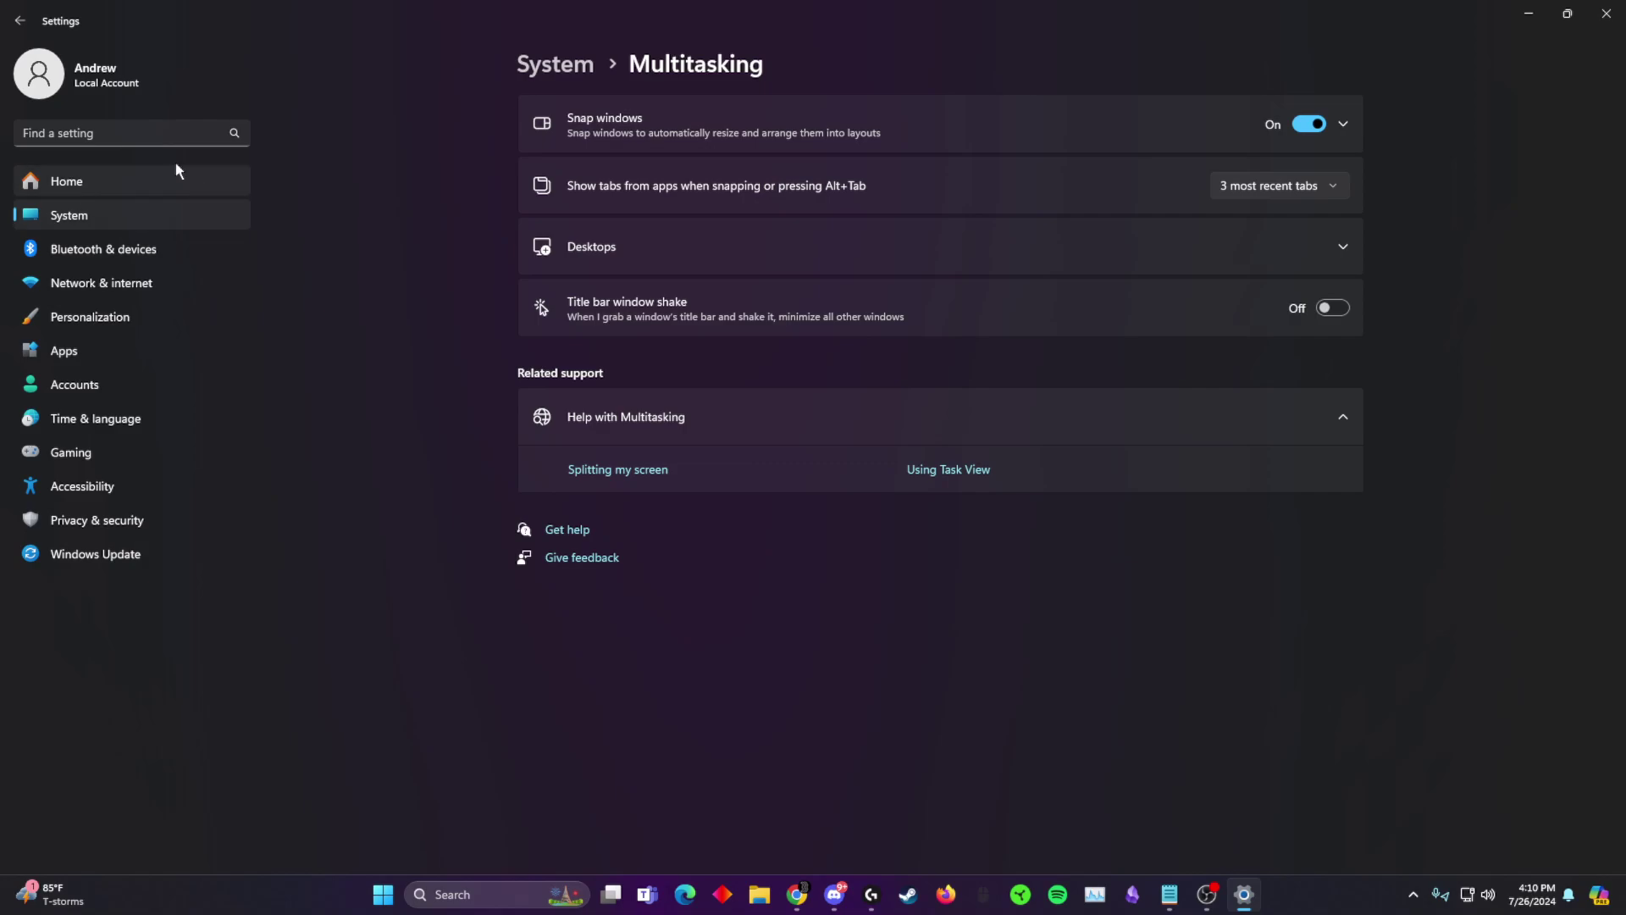
Step: Go to the System settings overview and reopen the Multitasking page from its list
click(473, 891)
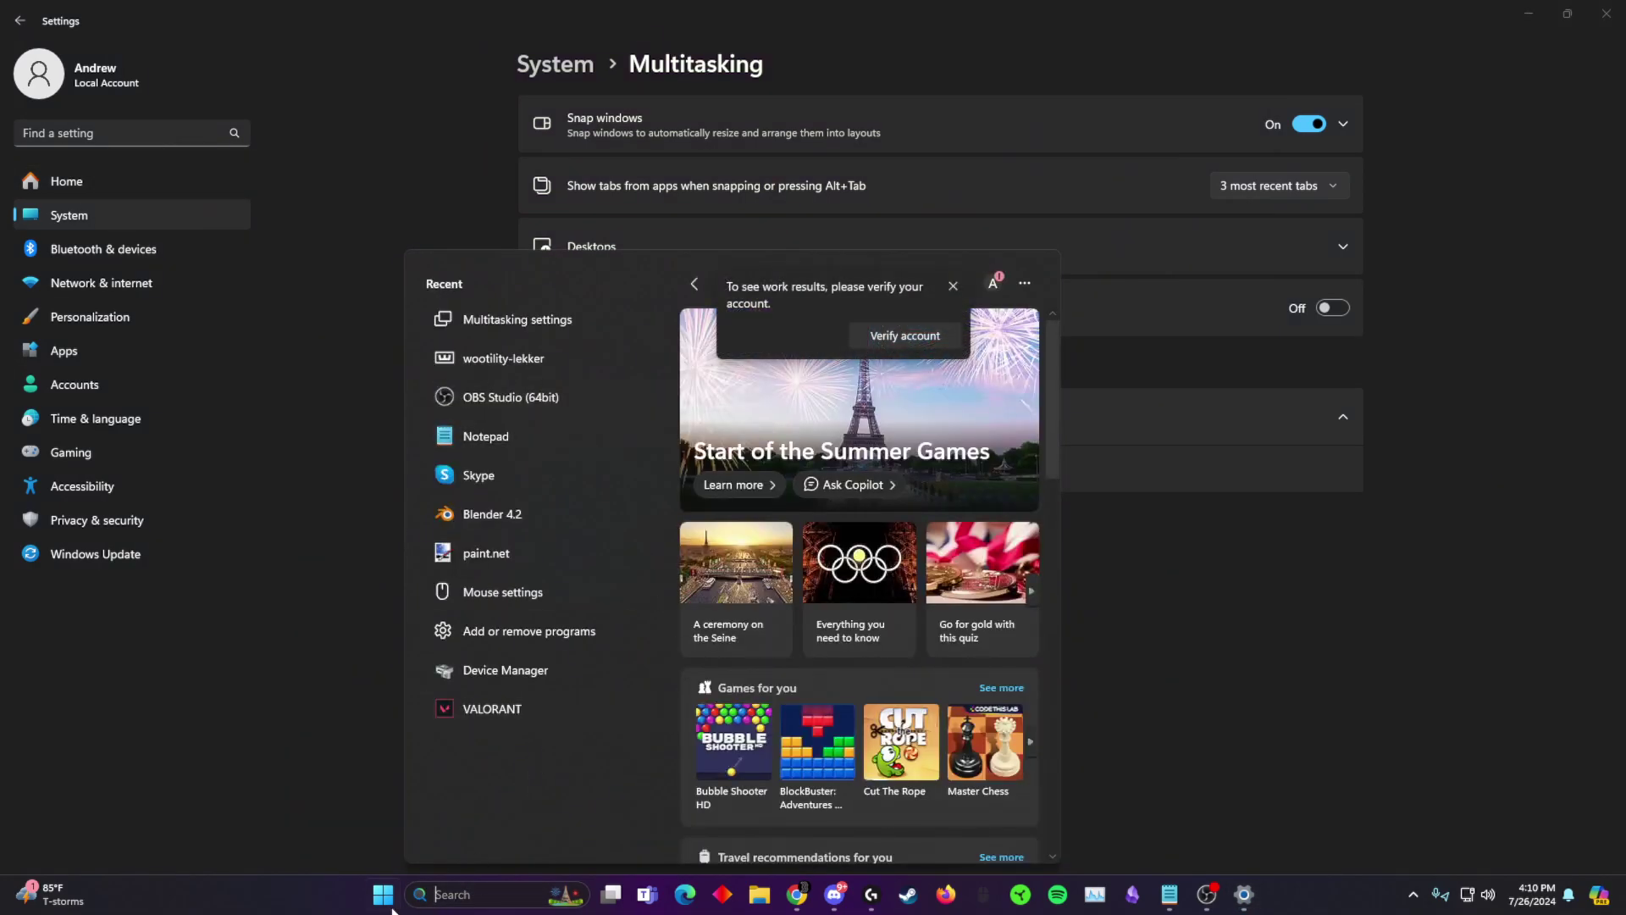
click(392, 908)
click(153, 166)
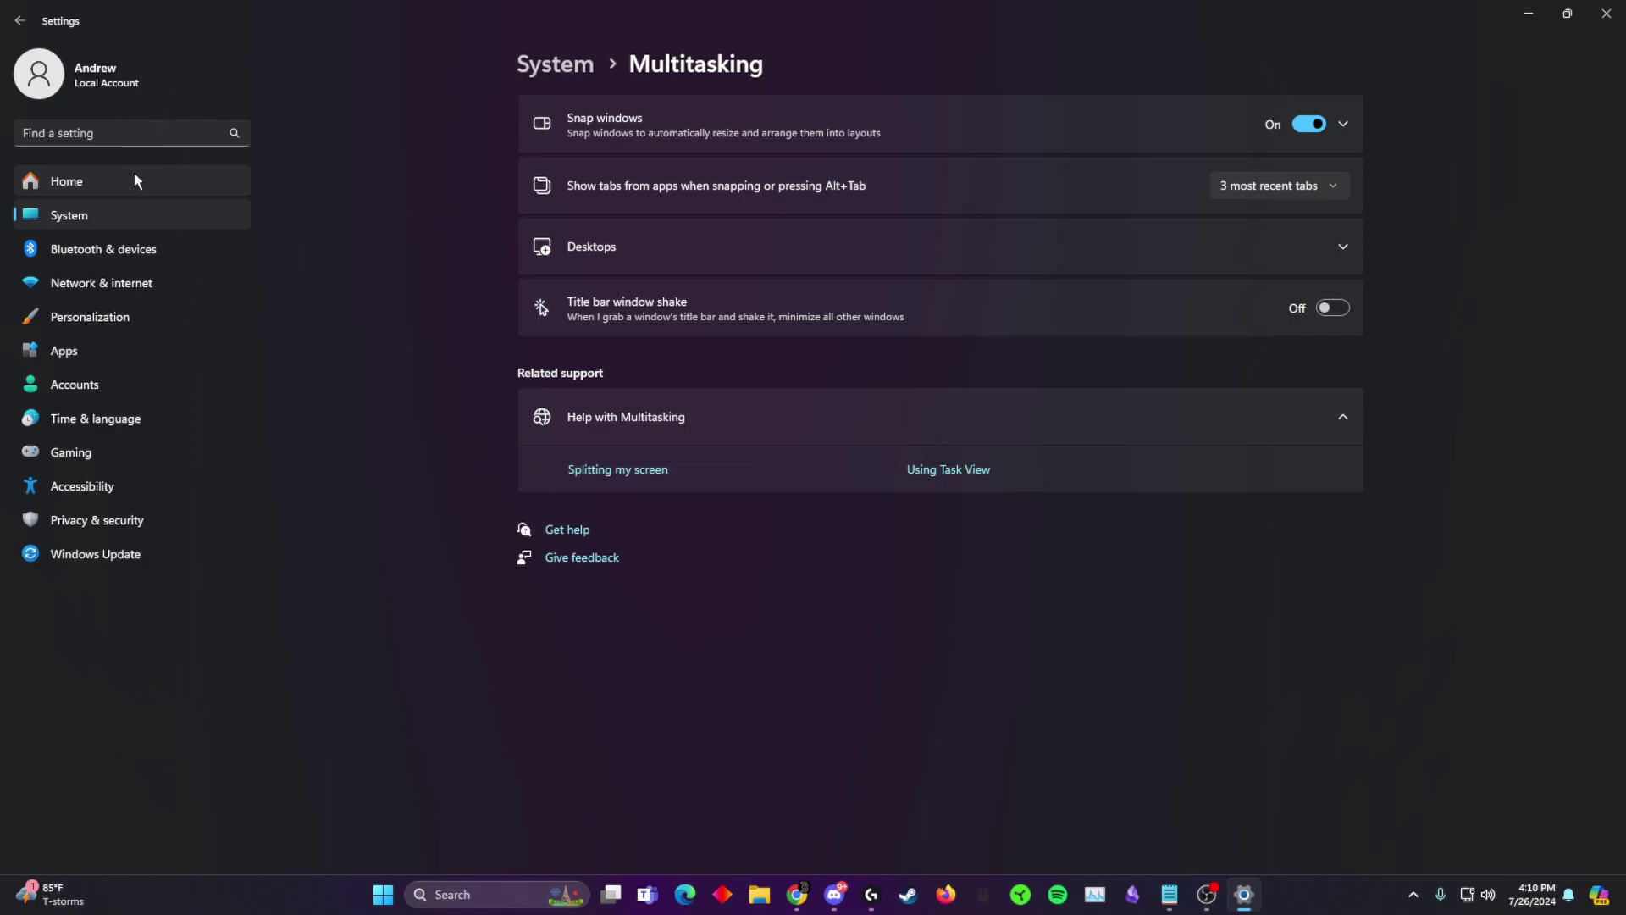
click(114, 216)
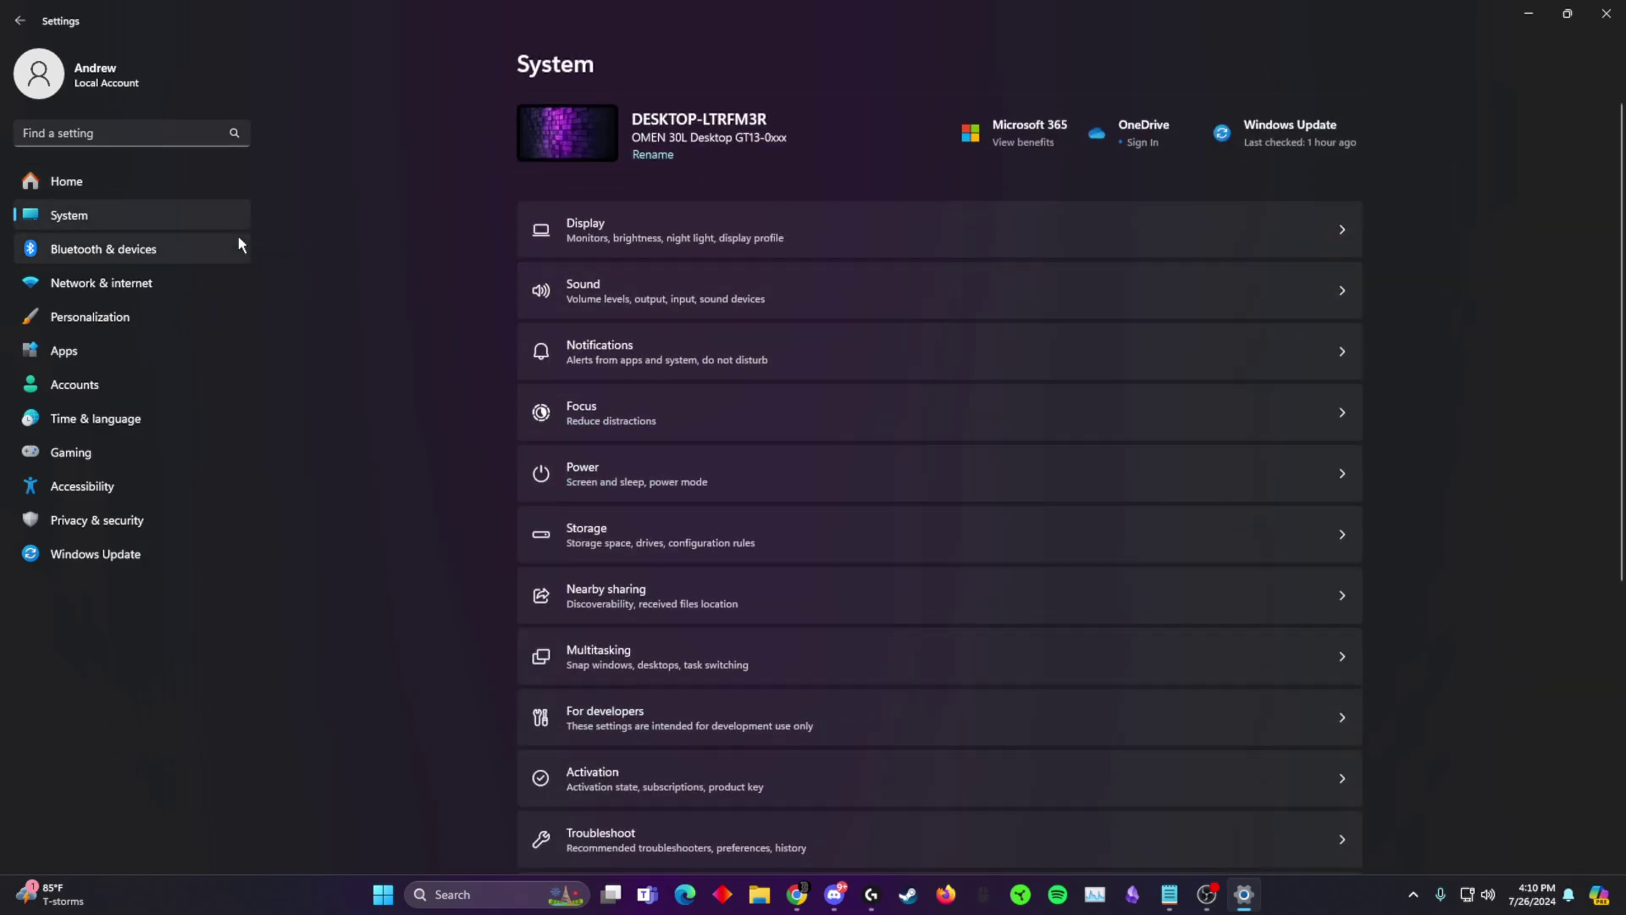
scroll(717, 346, down, 3)
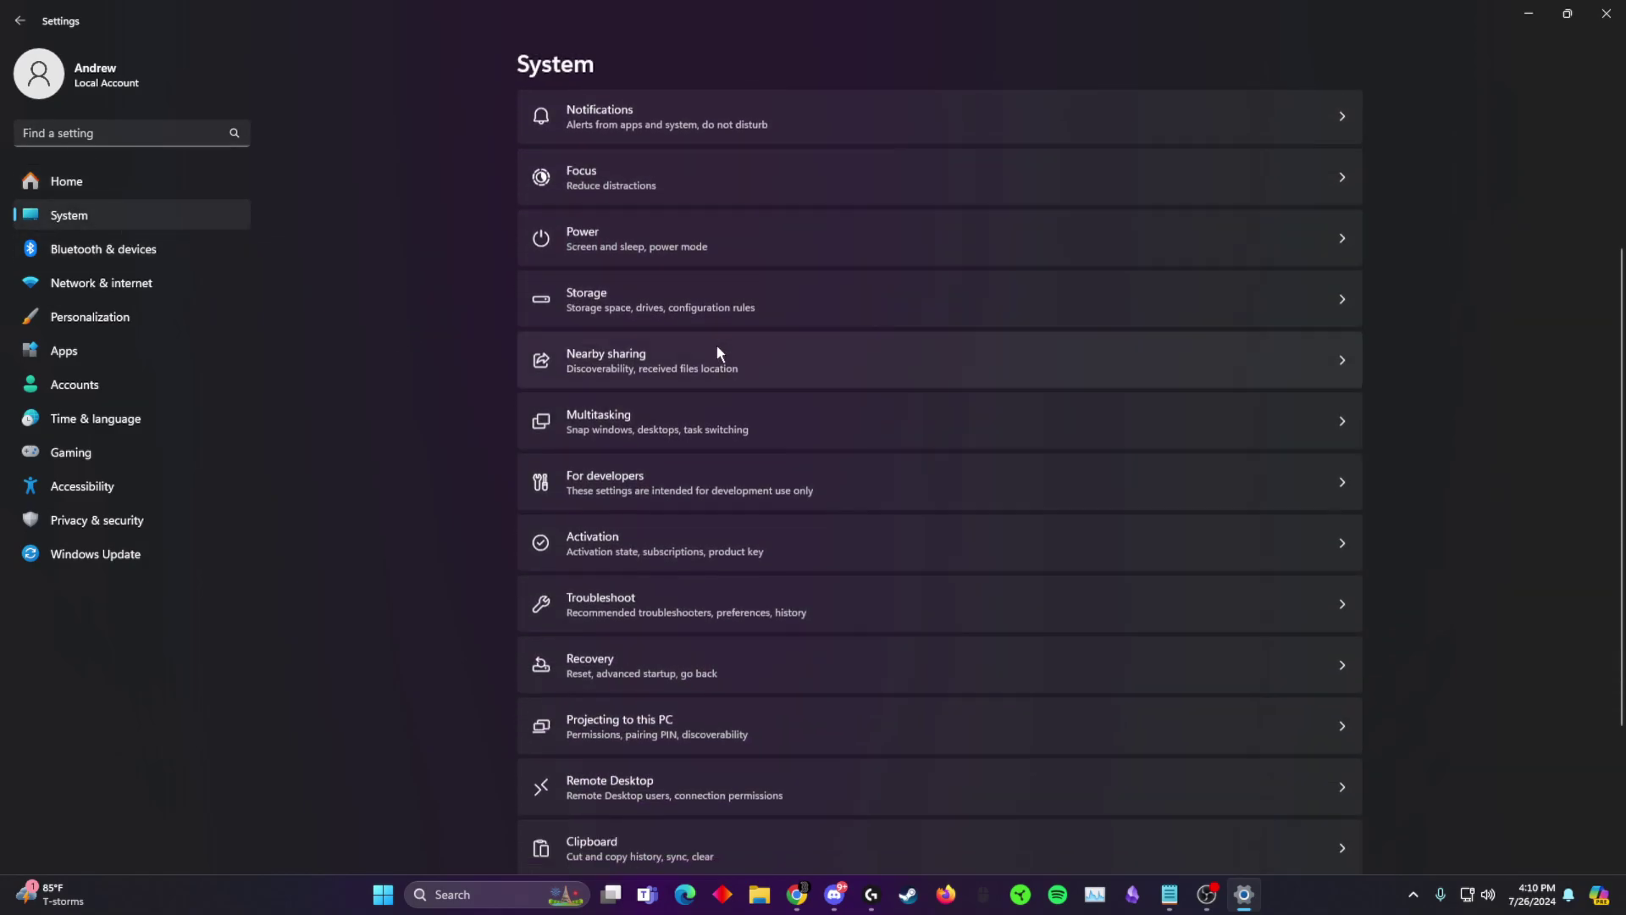
scroll(717, 354, down, 3)
click(737, 205)
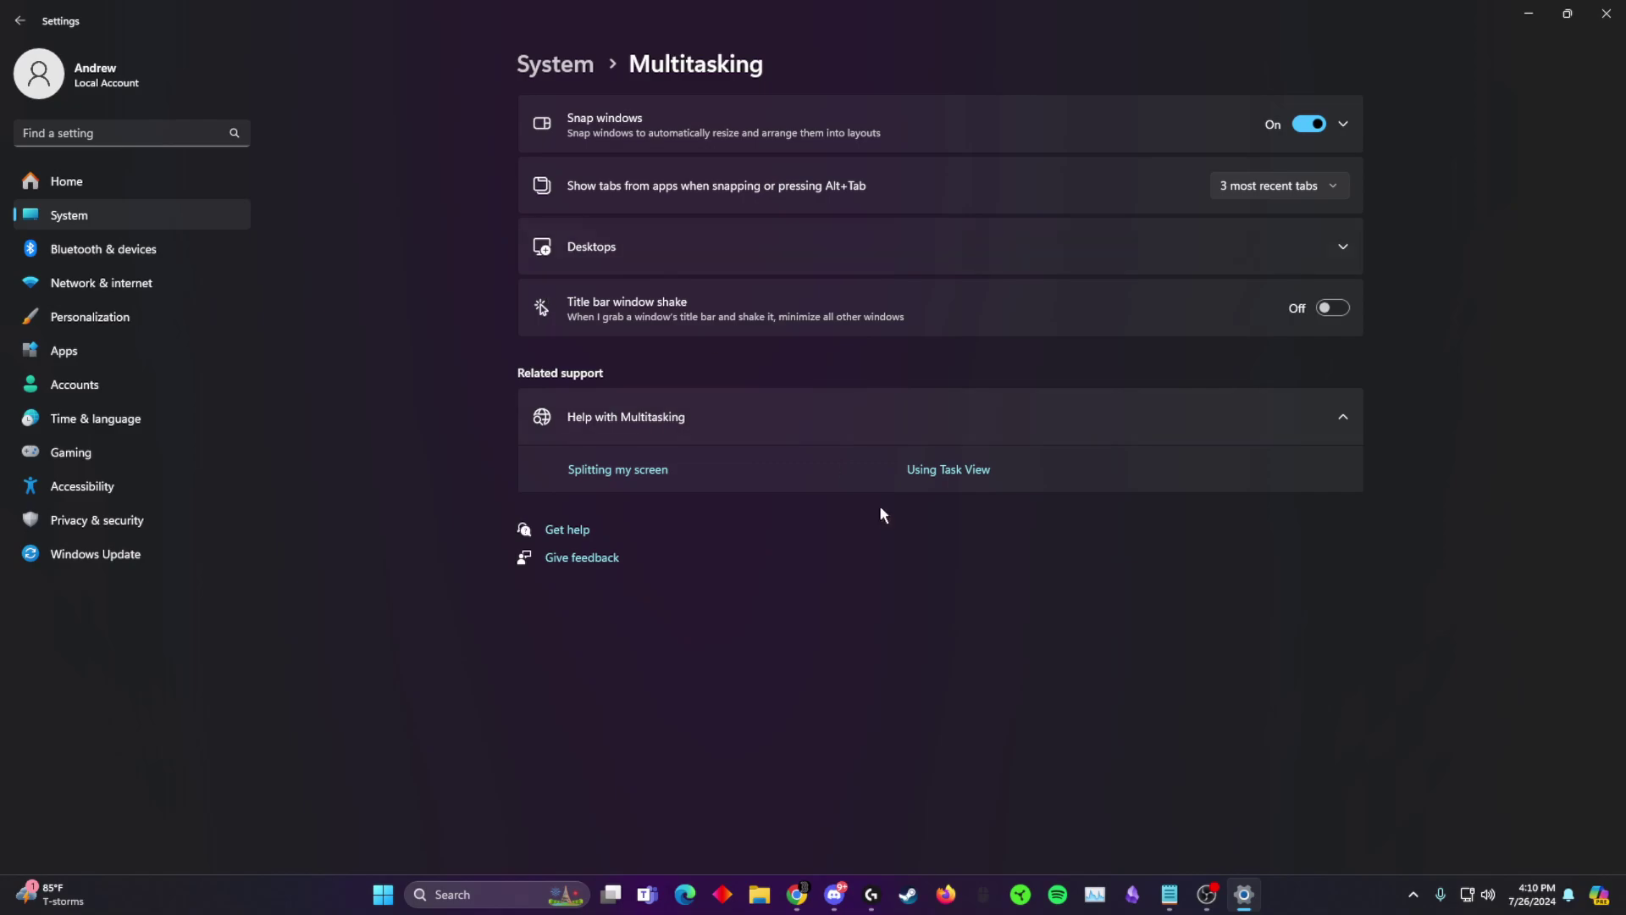
Step: Expand the Desktops options and set the taskbar and Alt+Tab open-window options to "On all desktops"
click(1118, 249)
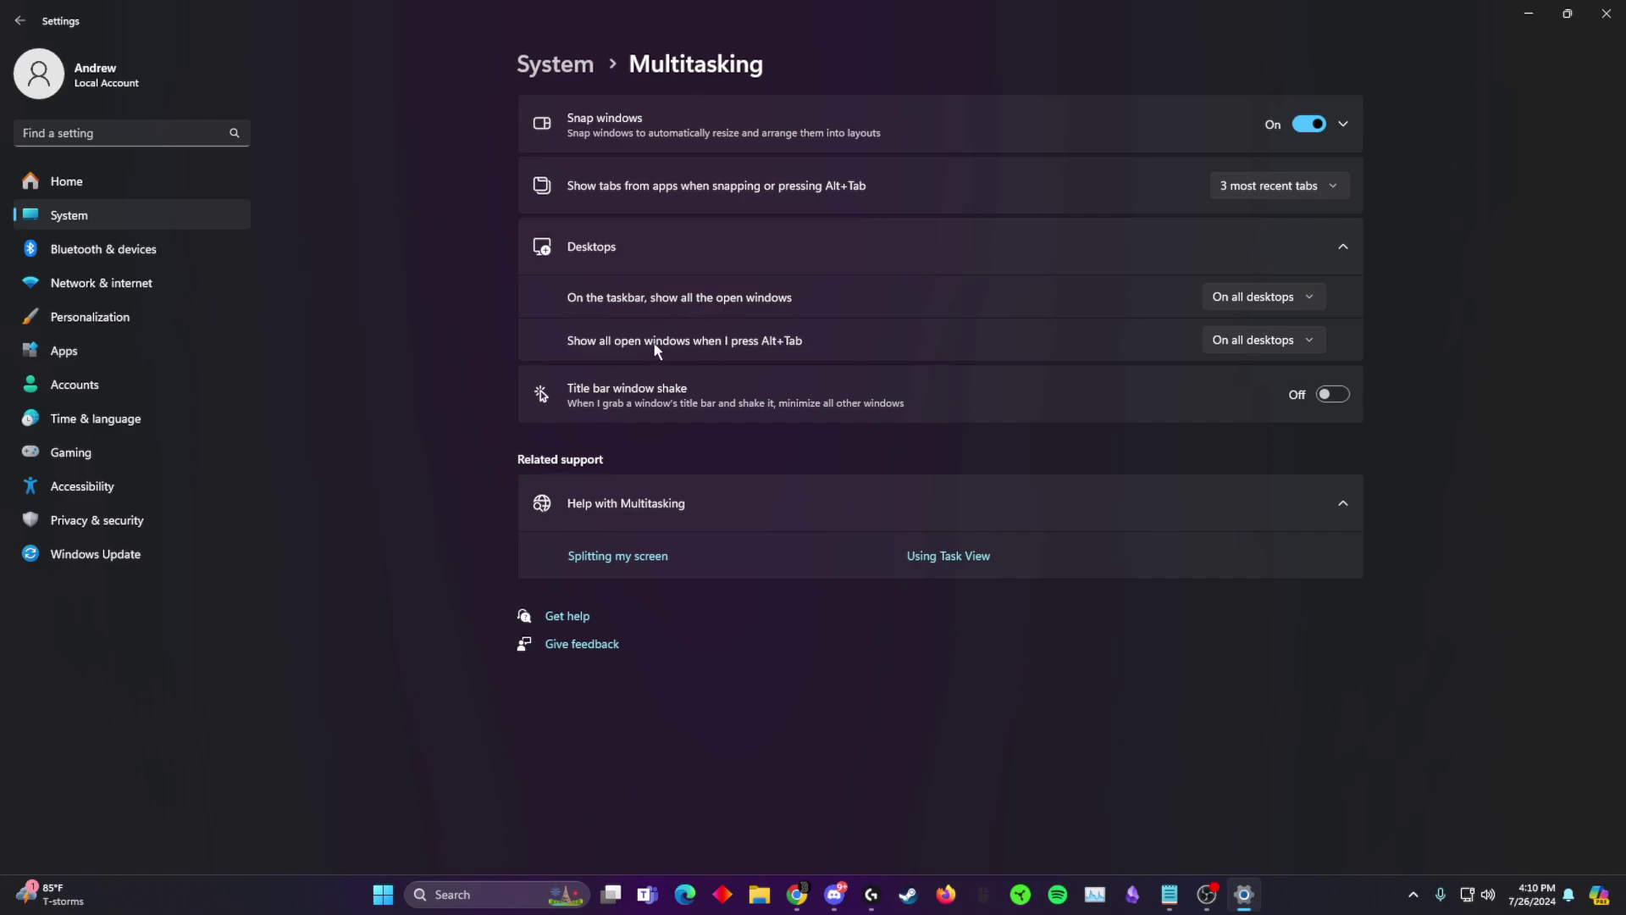
click(1223, 295)
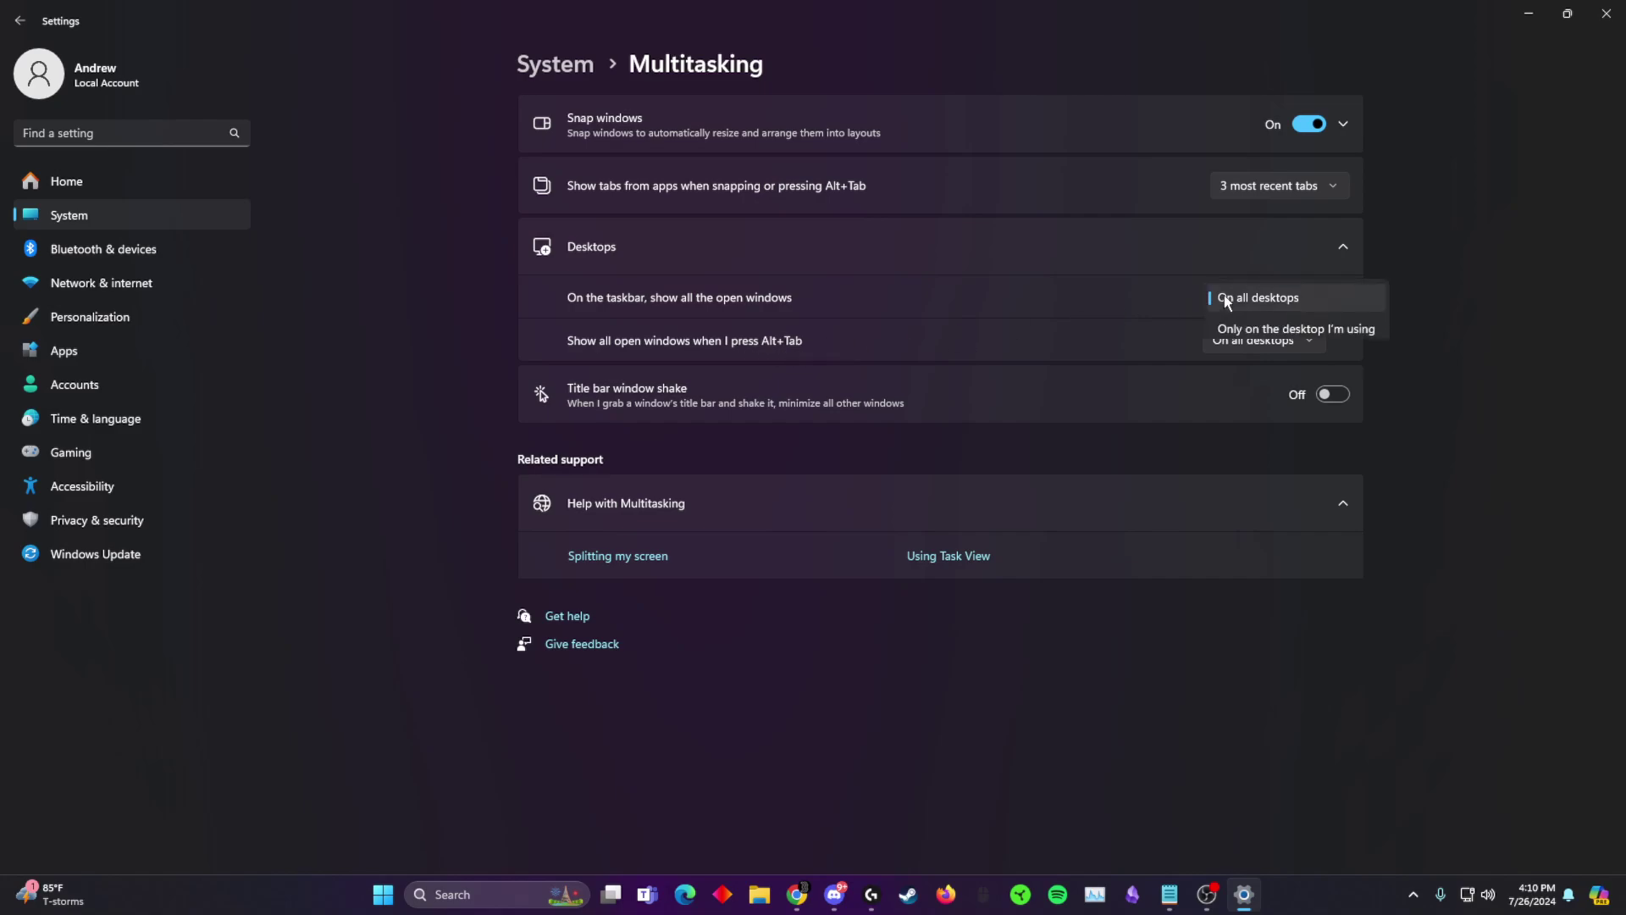
click(1224, 297)
click(1228, 337)
click(1232, 332)
click(1238, 304)
click(1247, 300)
click(1248, 300)
click(1339, 297)
click(1252, 307)
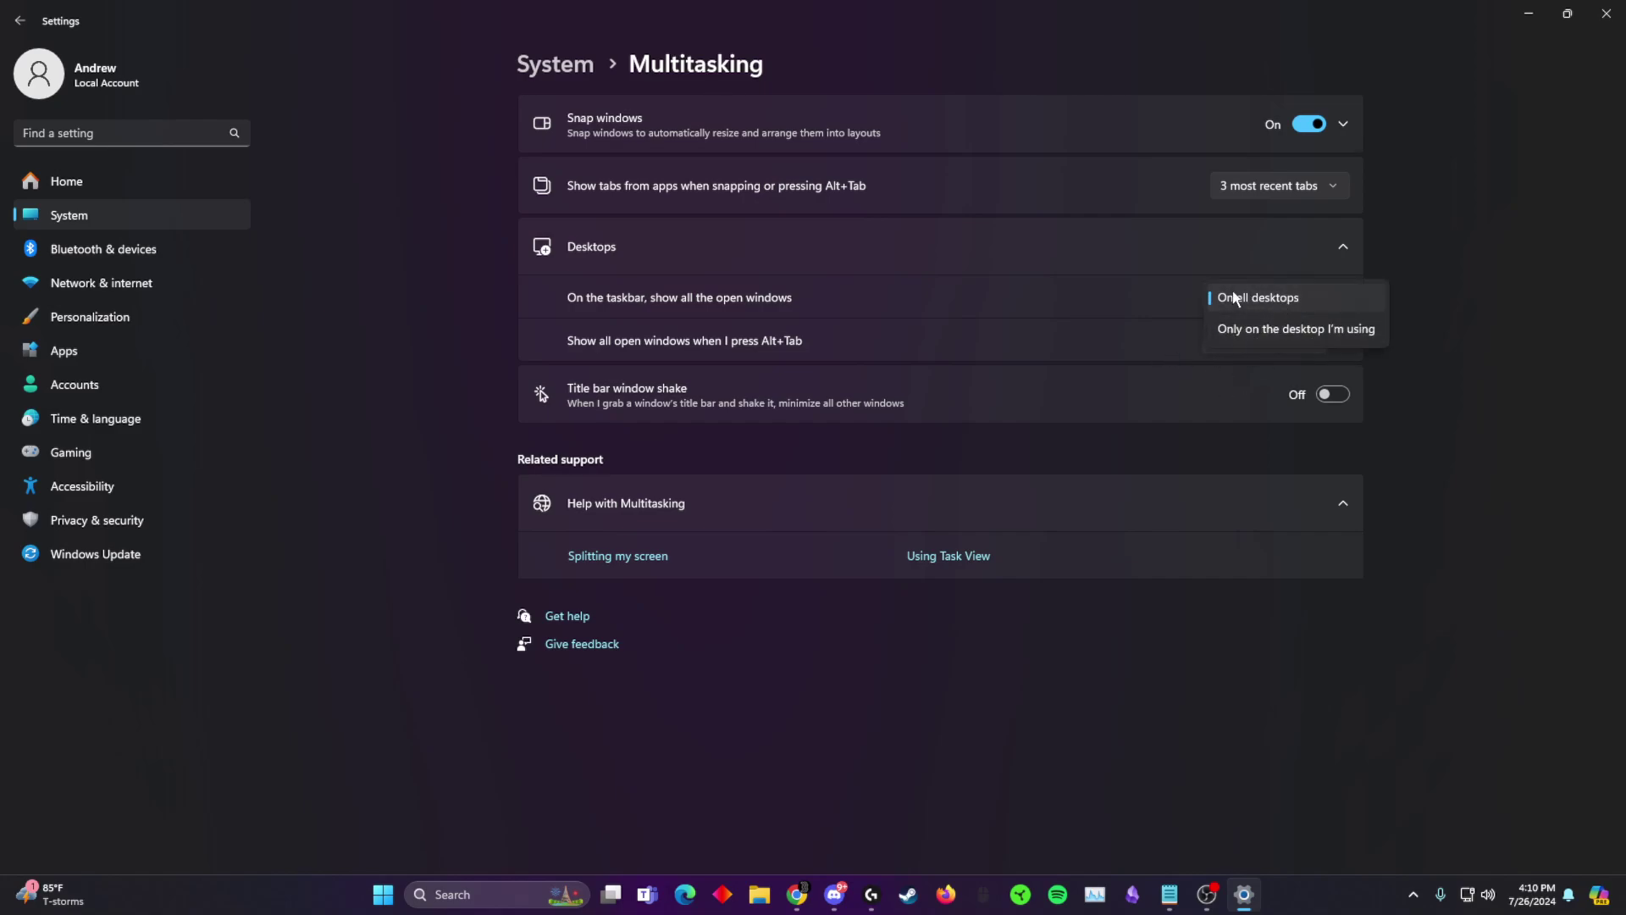
click(1278, 296)
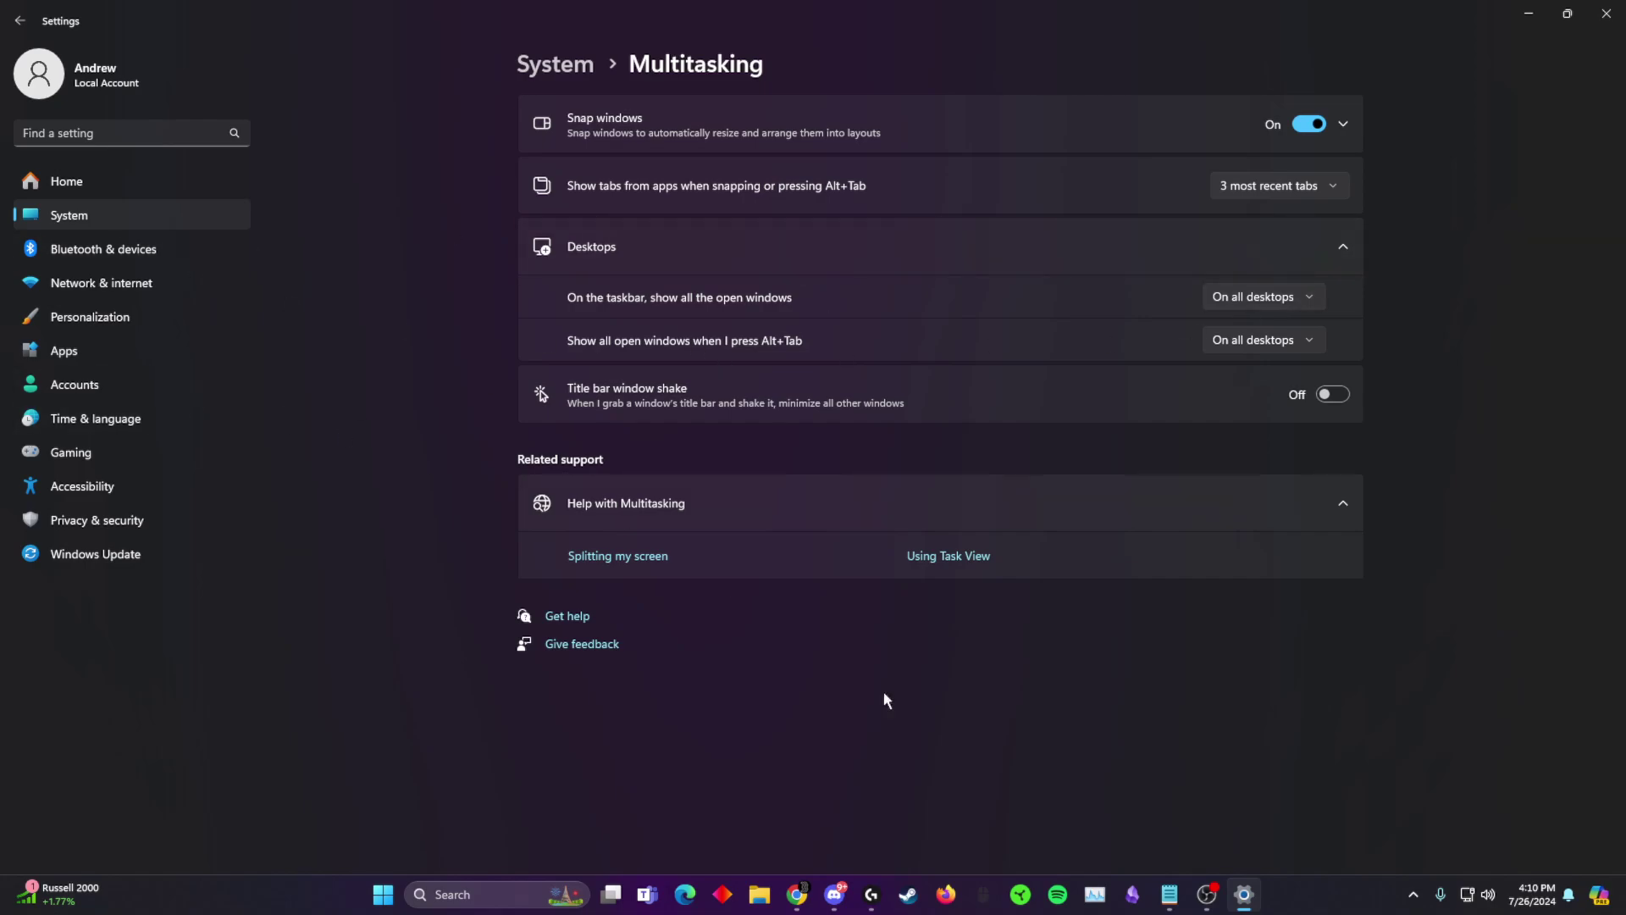
Step: Read steps 4 and 5 of the CCL Regulations notes on the Desktops options and the Display settings
click(1170, 893)
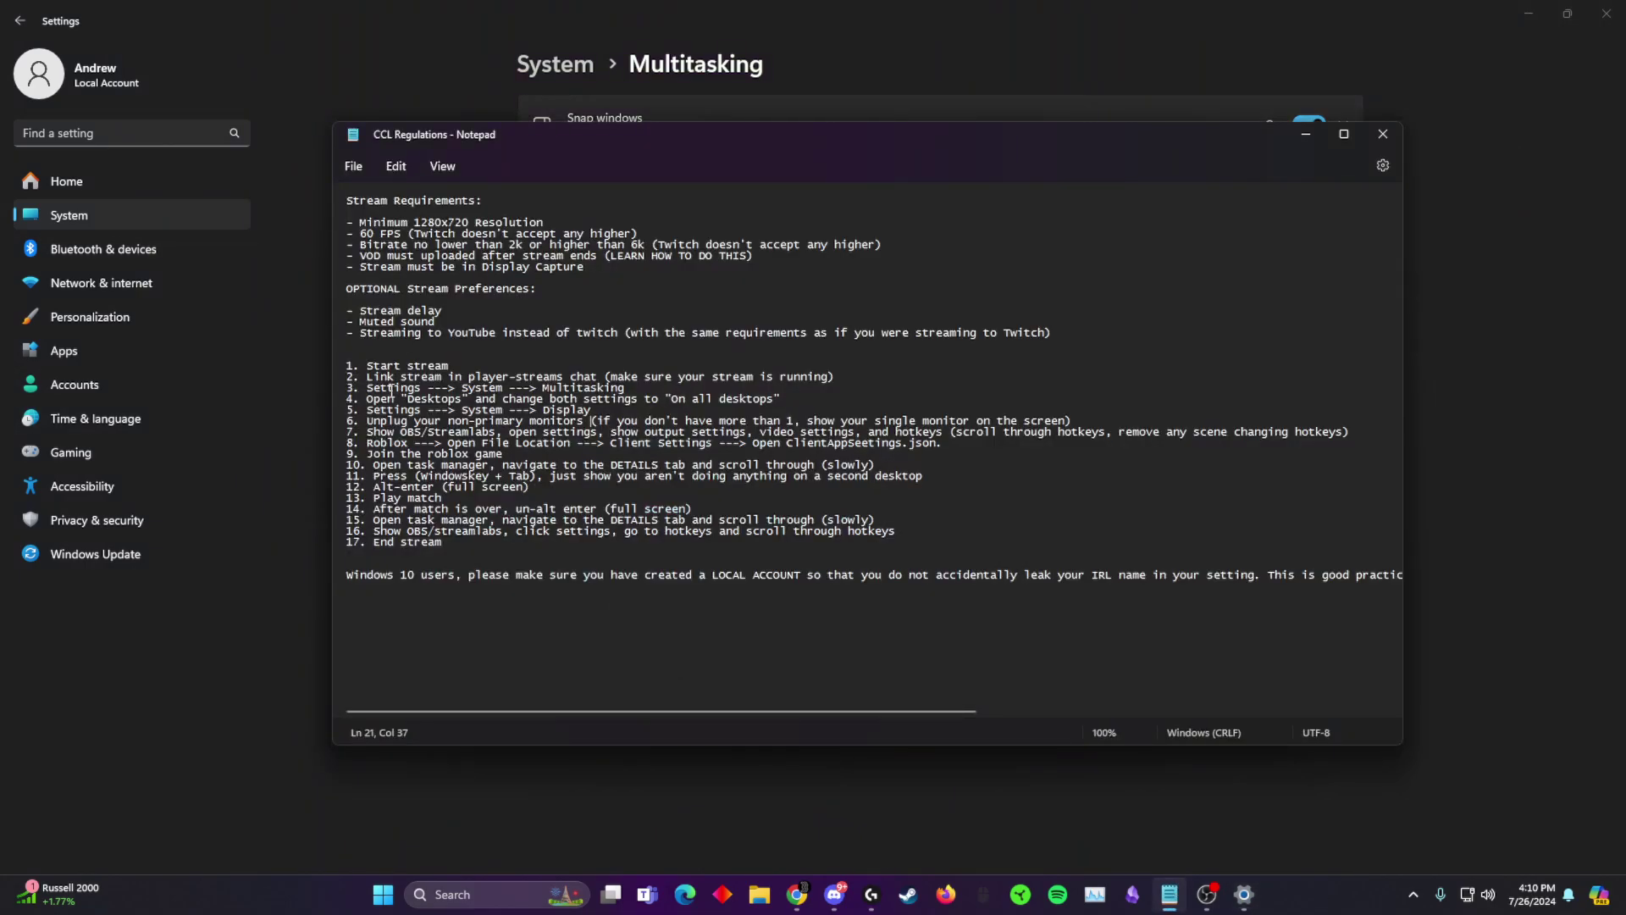
drag(369, 399, 830, 400)
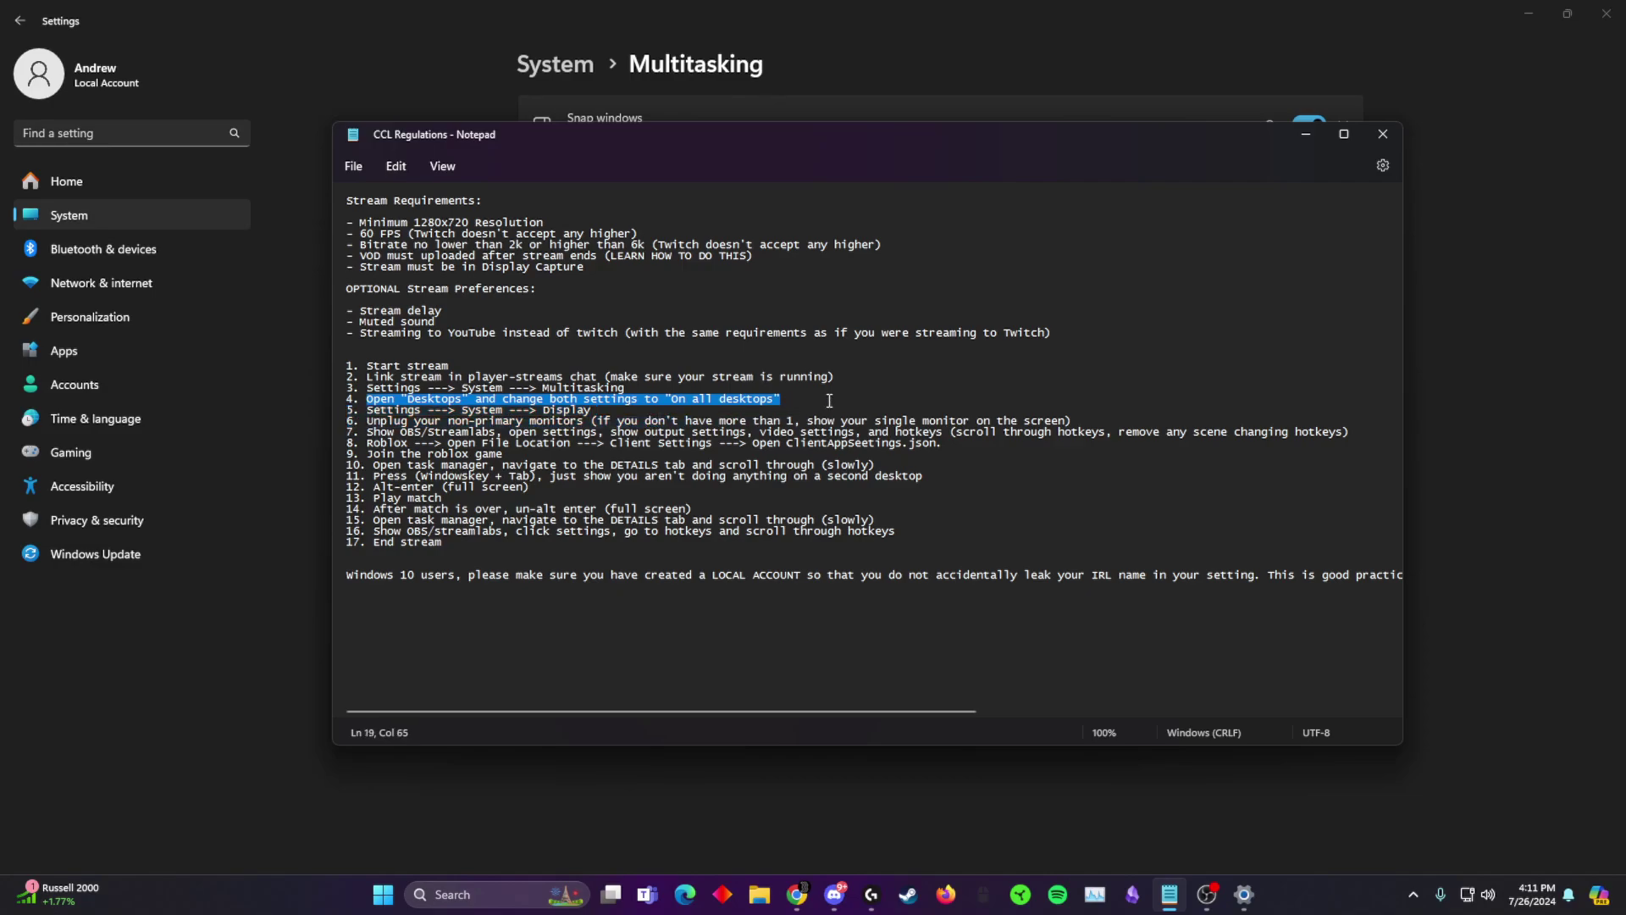
drag(356, 415, 620, 413)
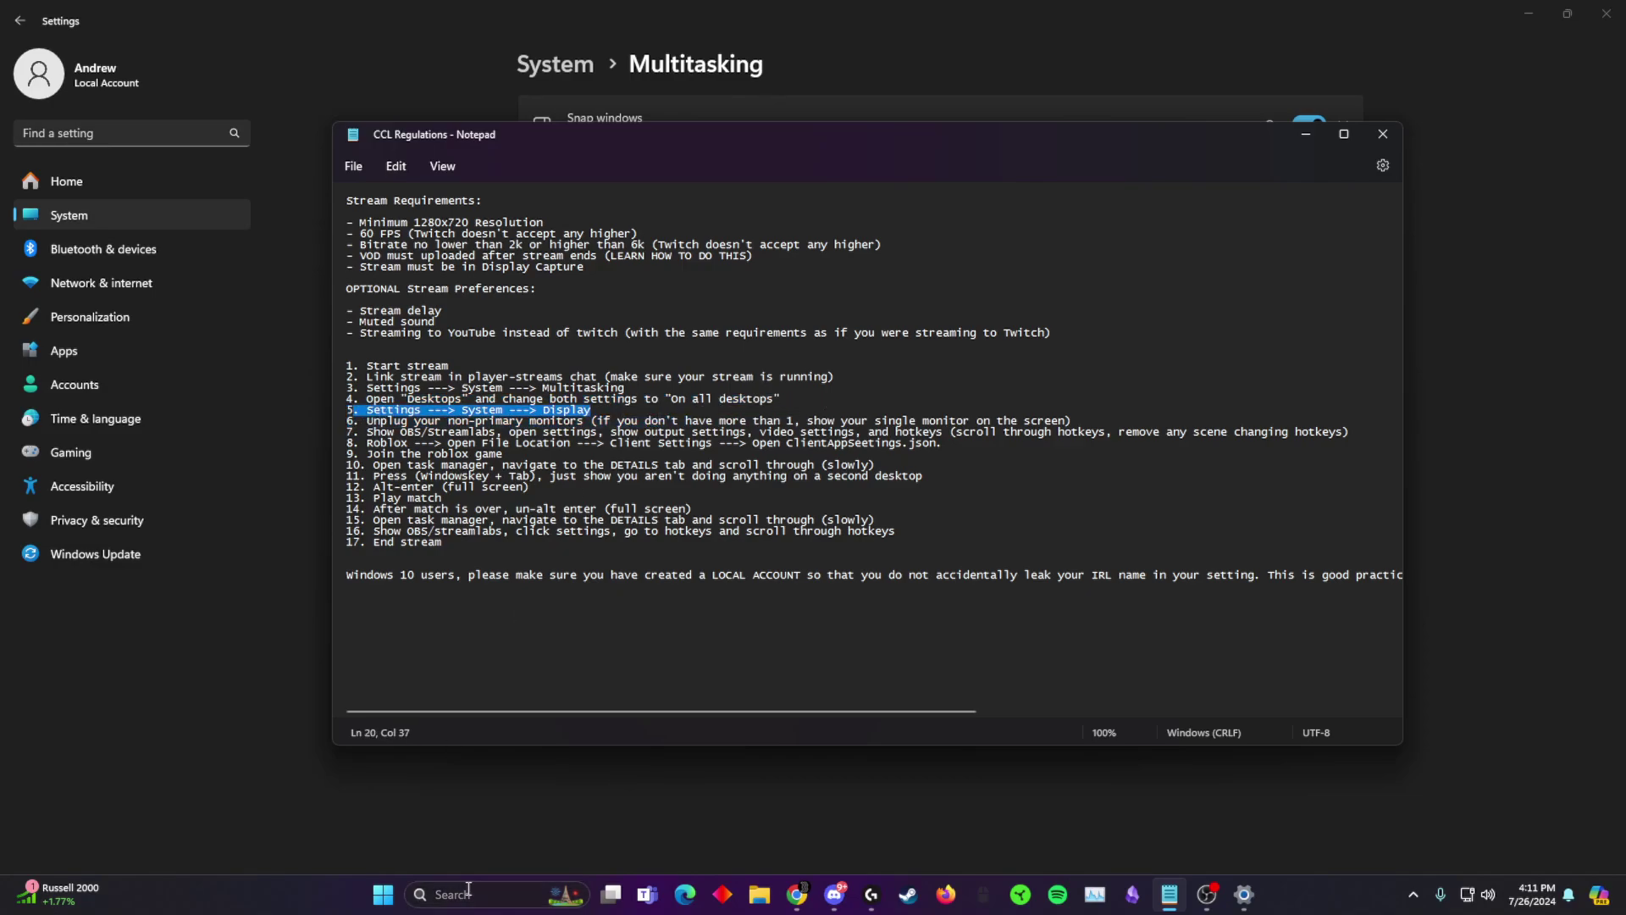
Step: Return to the System overview in the Windows settings
click(468, 891)
click(281, 602)
click(125, 220)
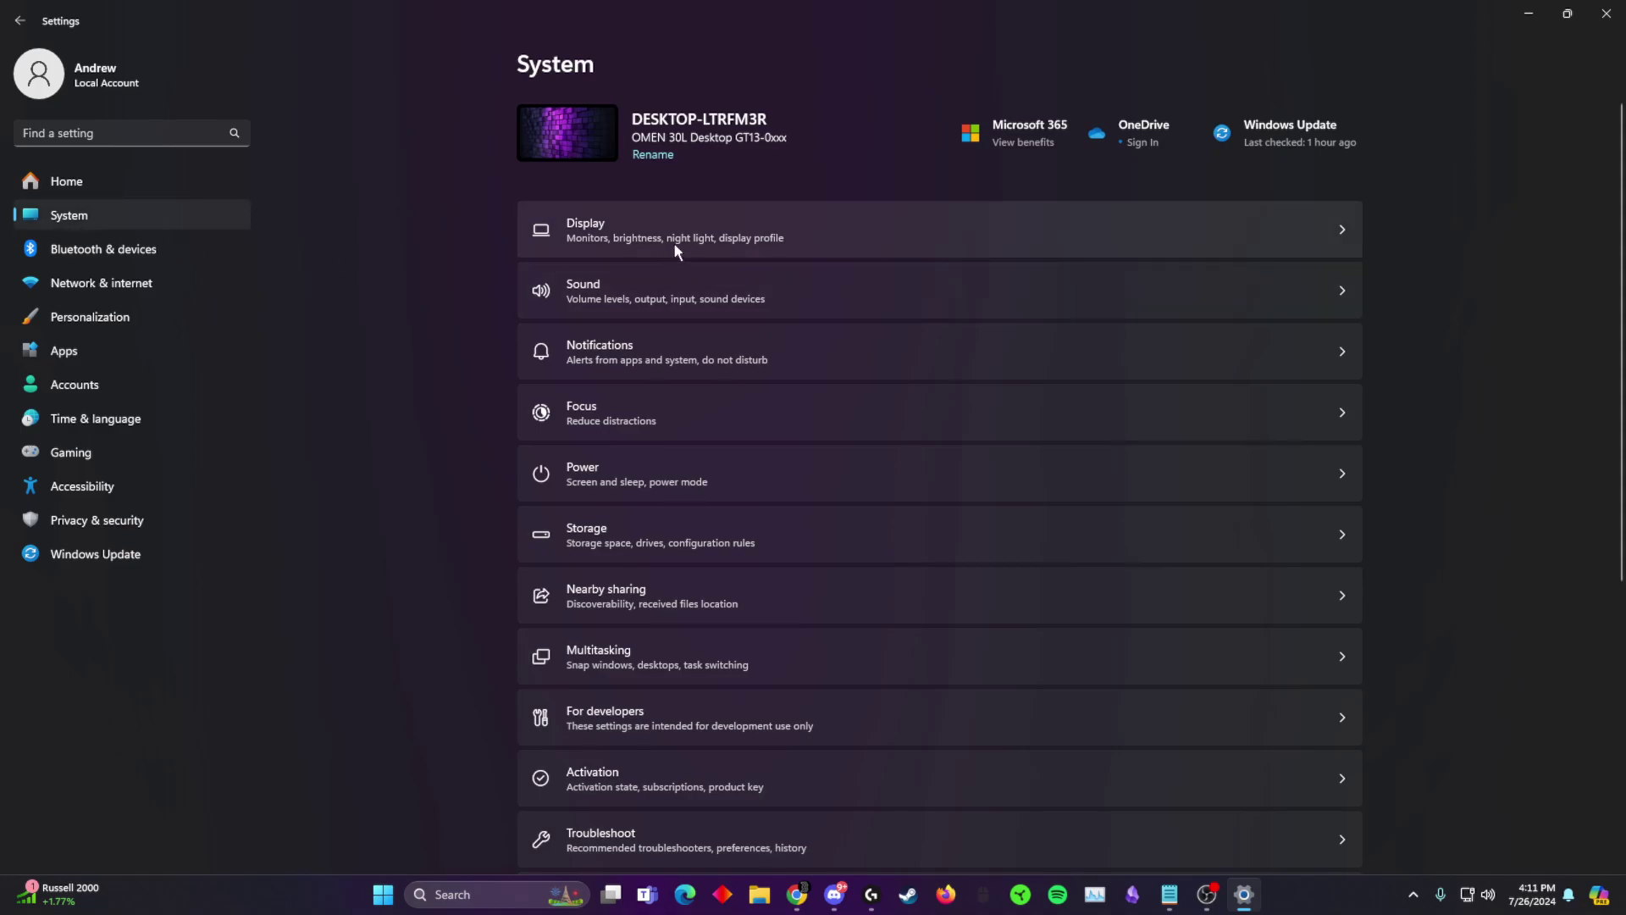
Step: Search Windows for "display", open the Display settings and view the multiple-display modes, keeping "Show only on 1"
click(495, 873)
text(diusplay)
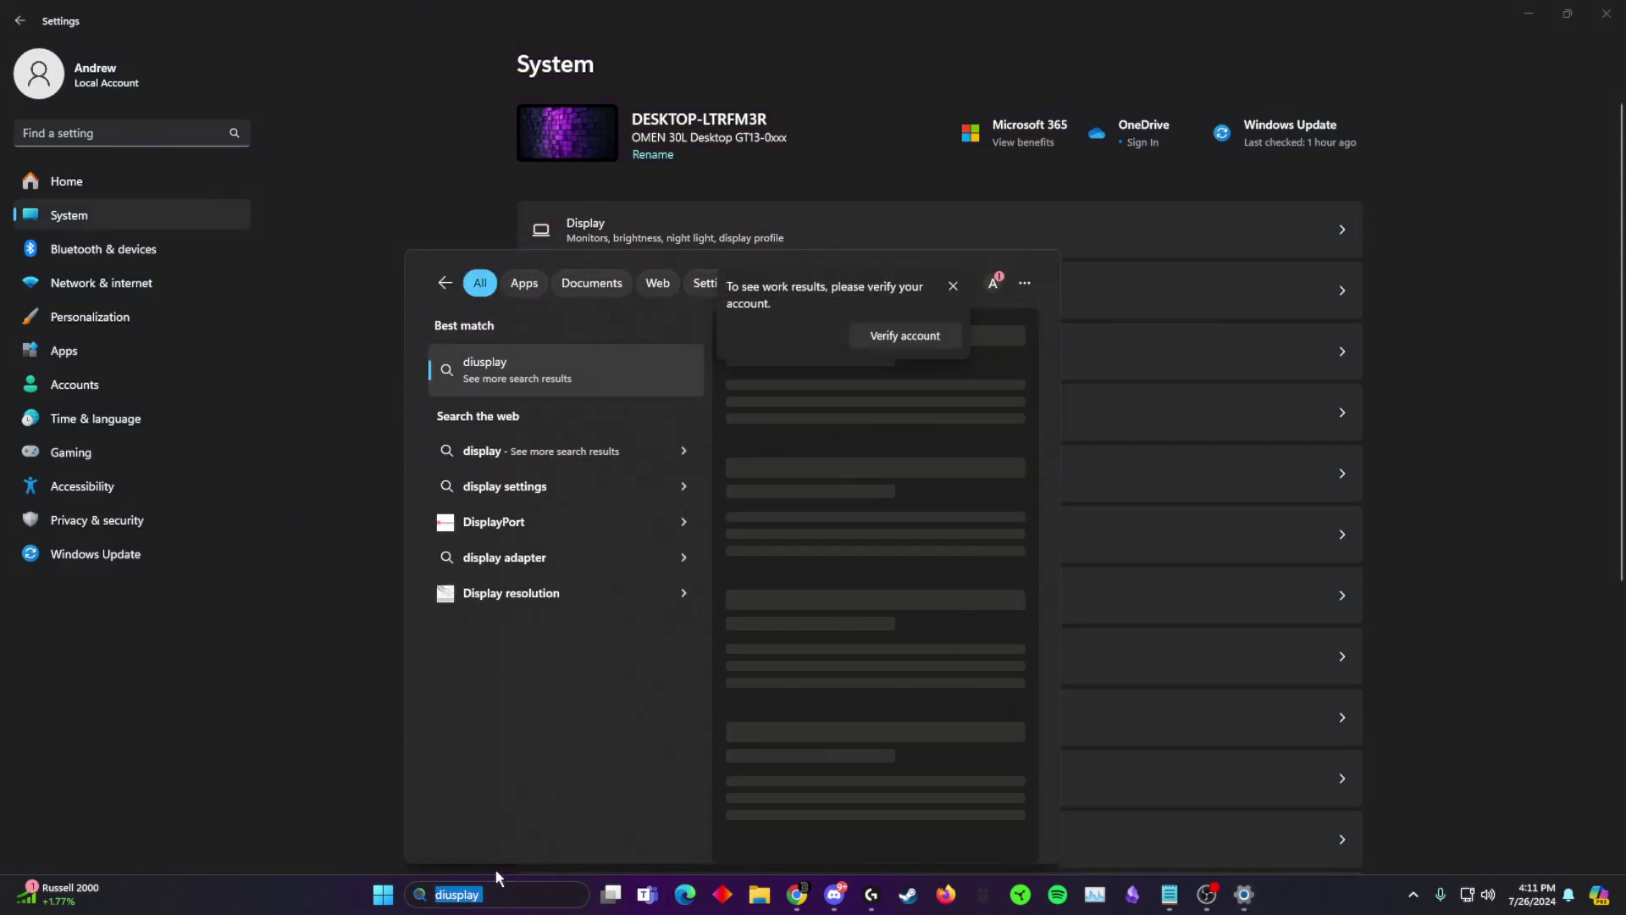
text(display)
click(602, 356)
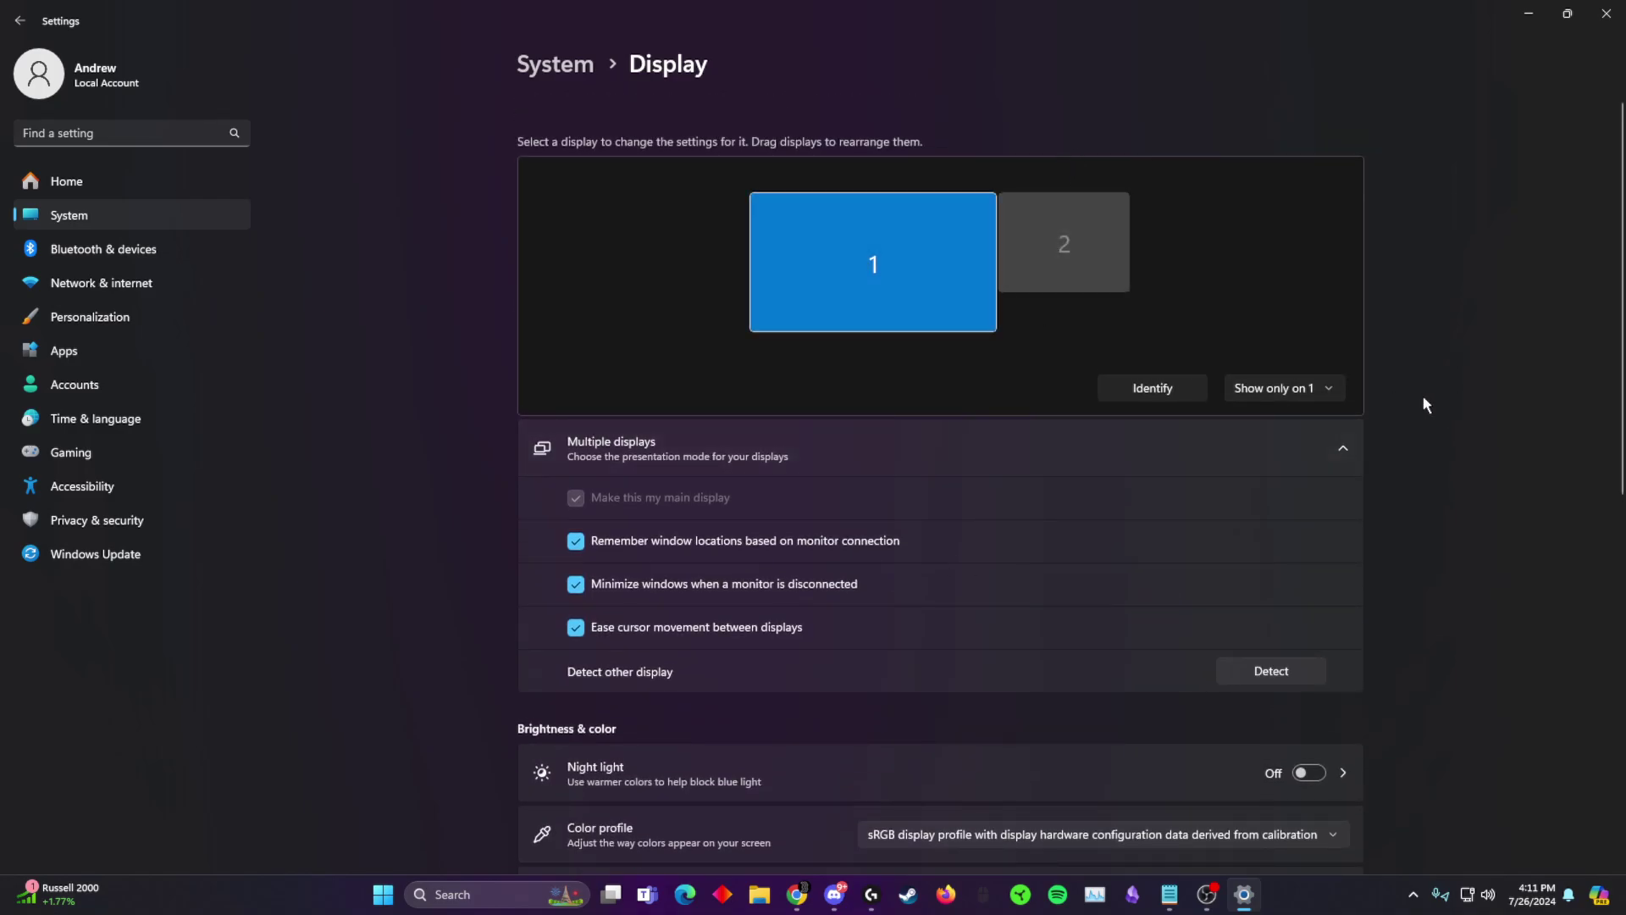
click(1294, 398)
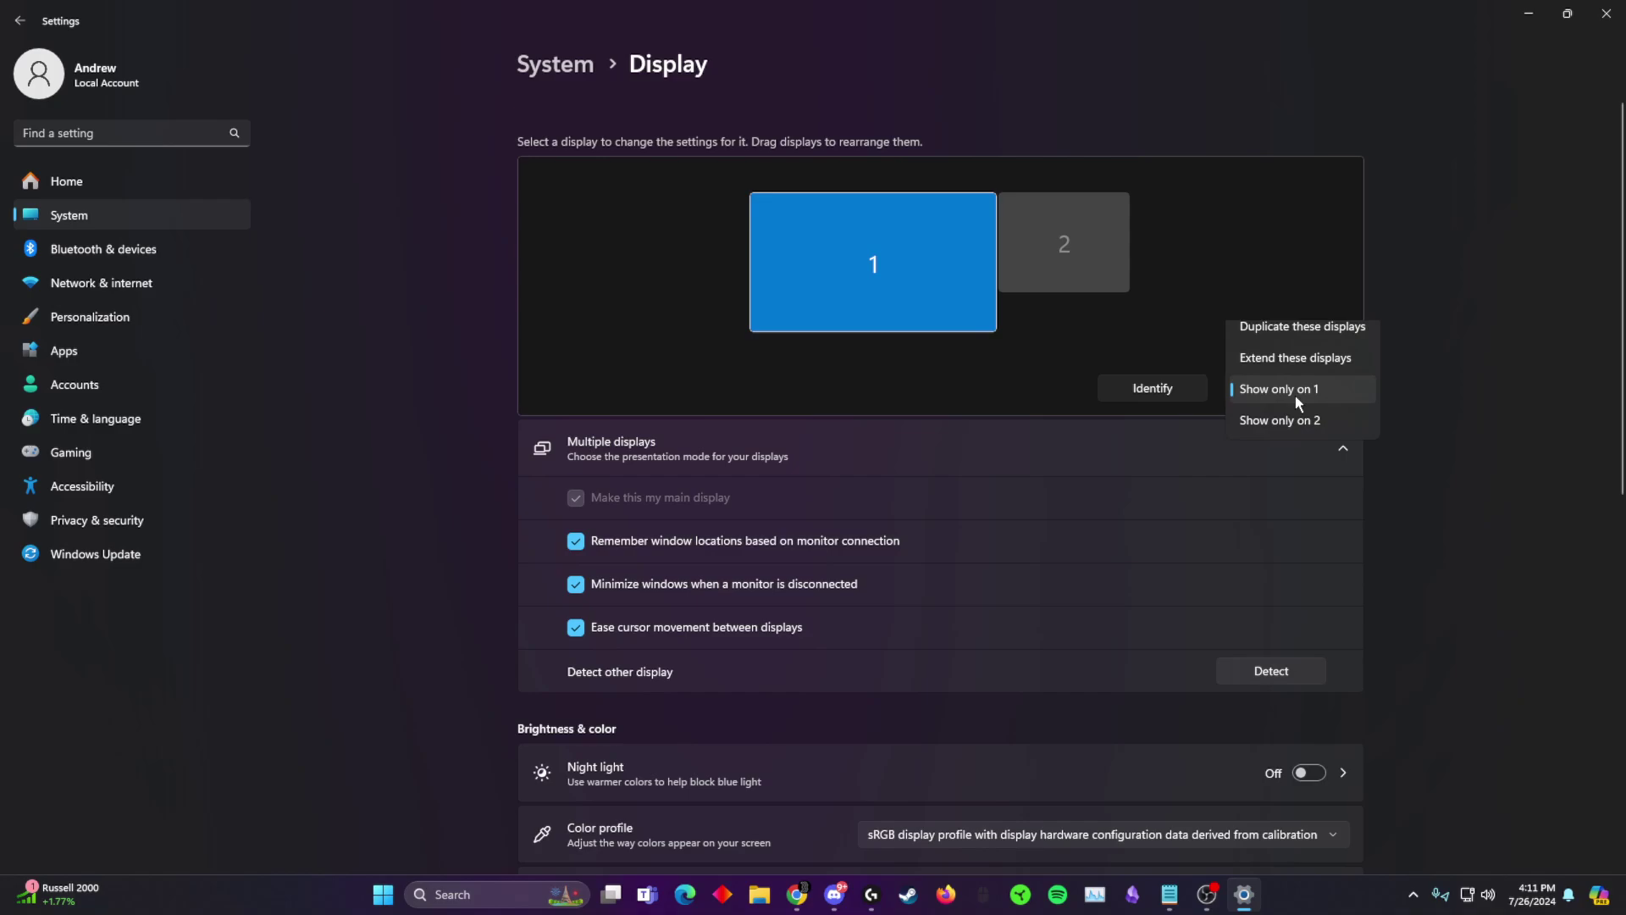
click(1488, 387)
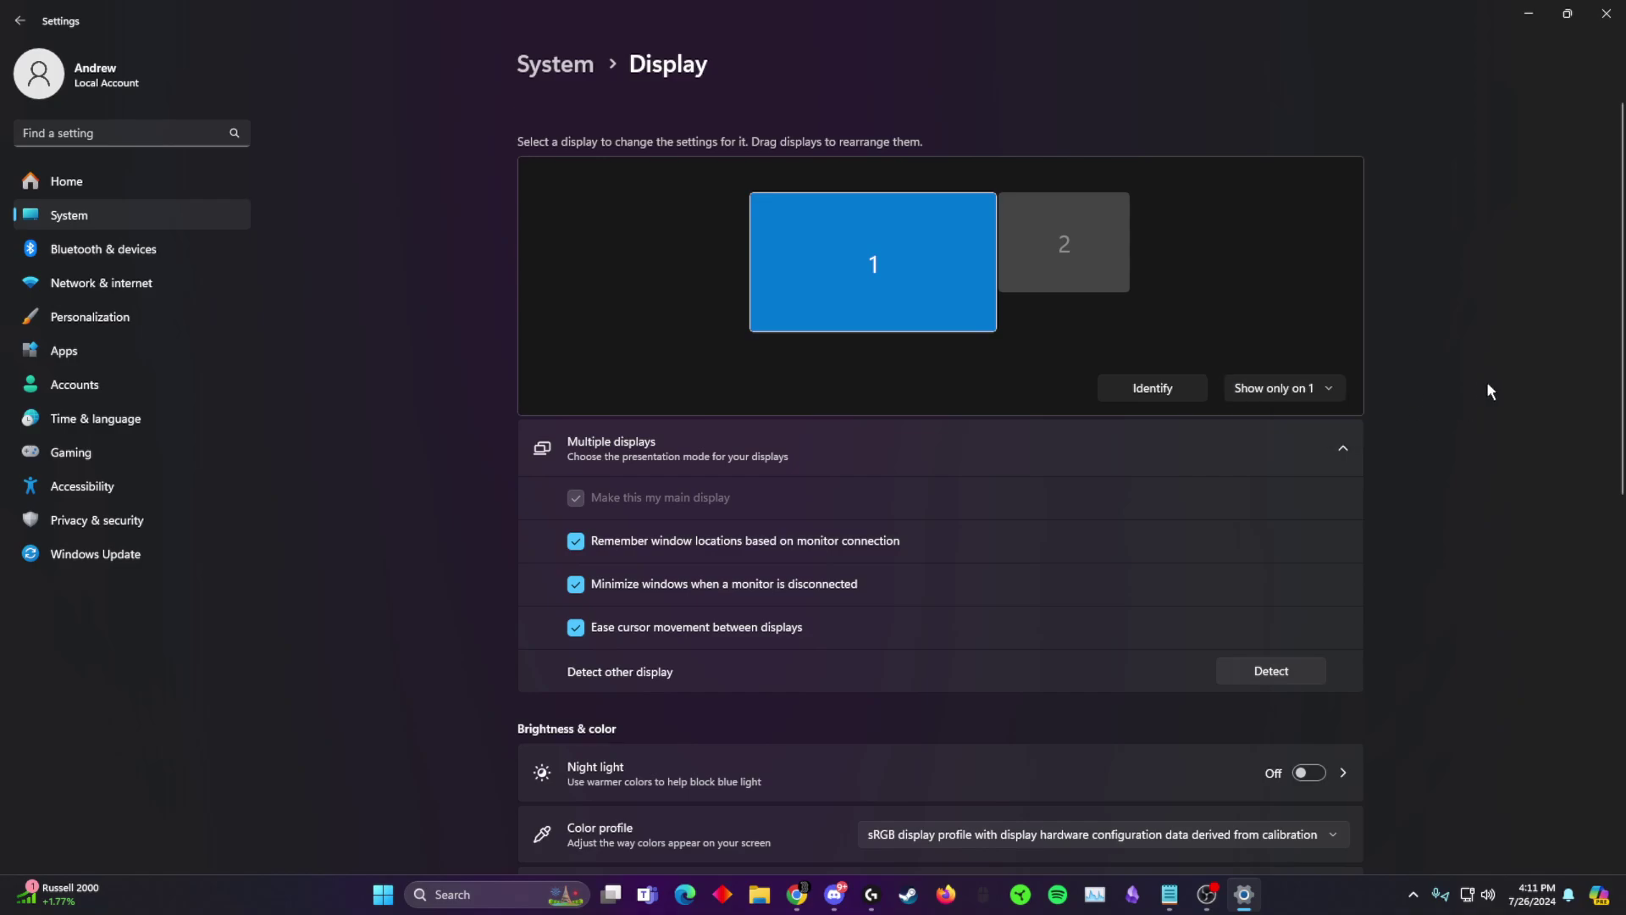
Step: Show the display arrangement and mode options again, leaving "Show only on 1" selected, and look through the rest of the Display settings
click(1281, 389)
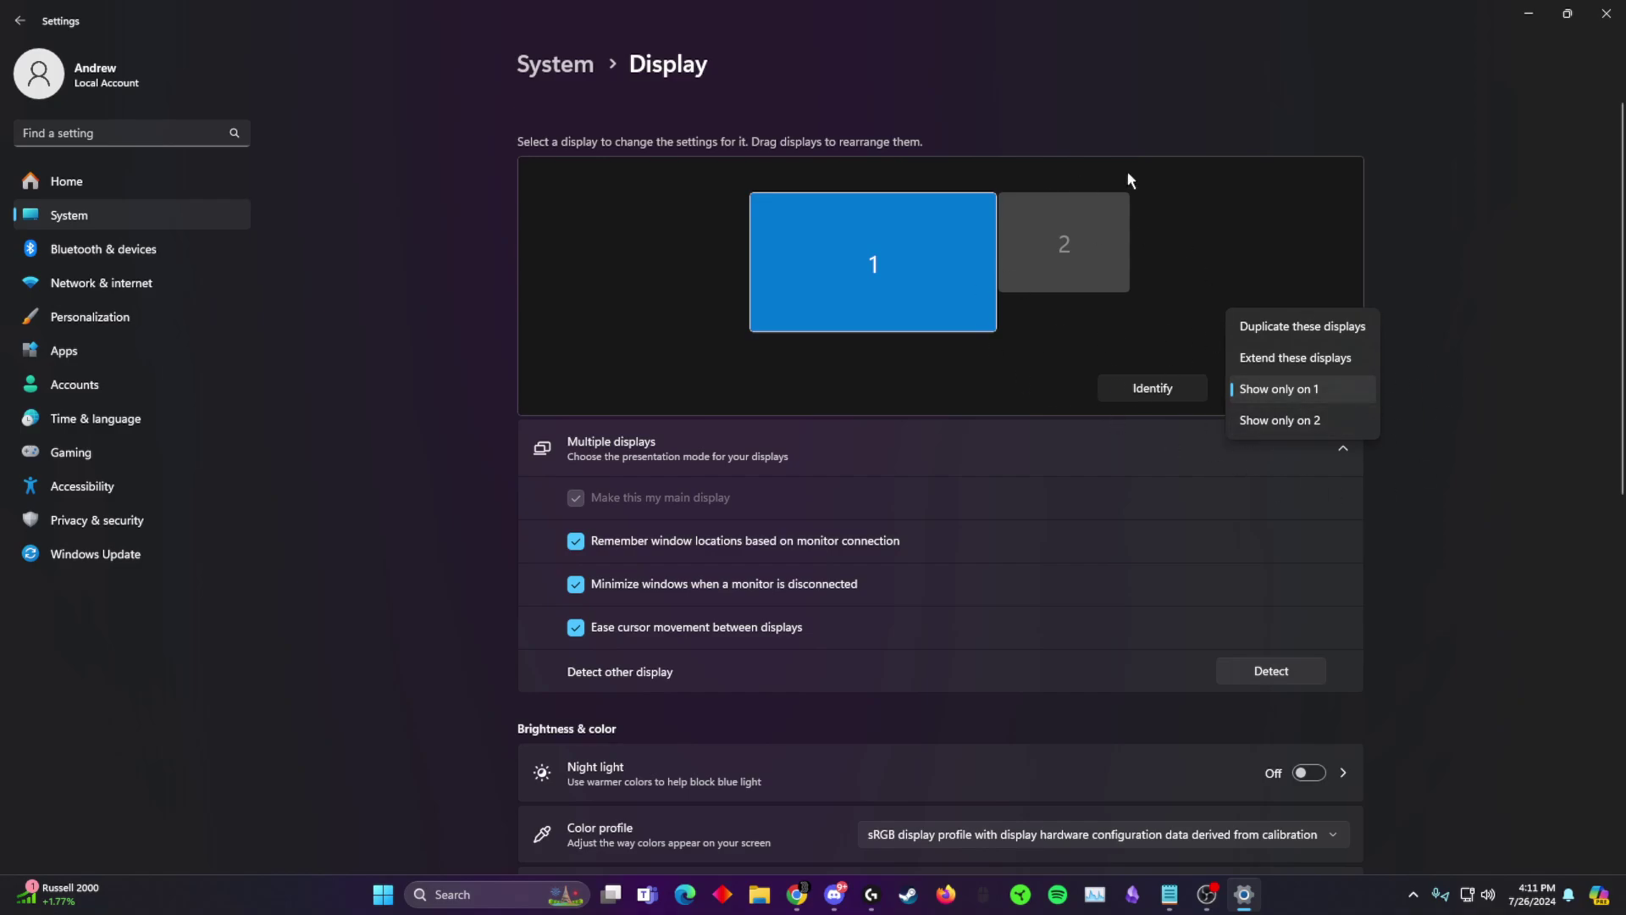
click(1492, 281)
scroll(1492, 281, down, 5)
scroll(1492, 281, up, 5)
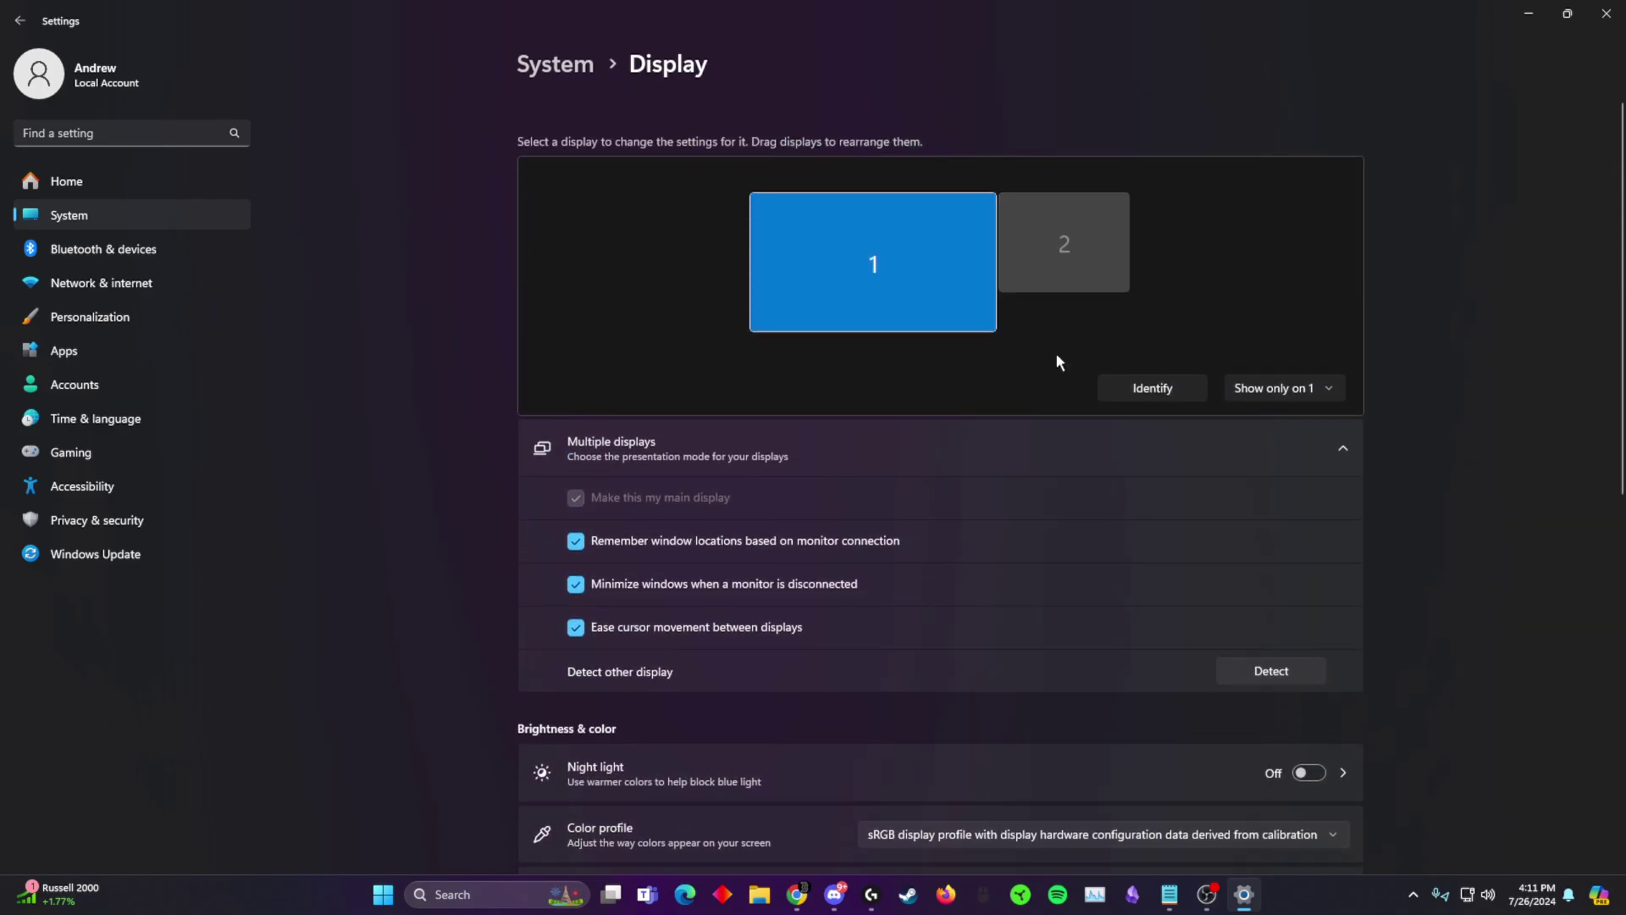
click(1281, 388)
click(1281, 392)
scroll(719, 315, down, 2)
scroll(781, 353, up, 2)
scroll(971, 365, down, 4)
scroll(974, 373, up, 4)
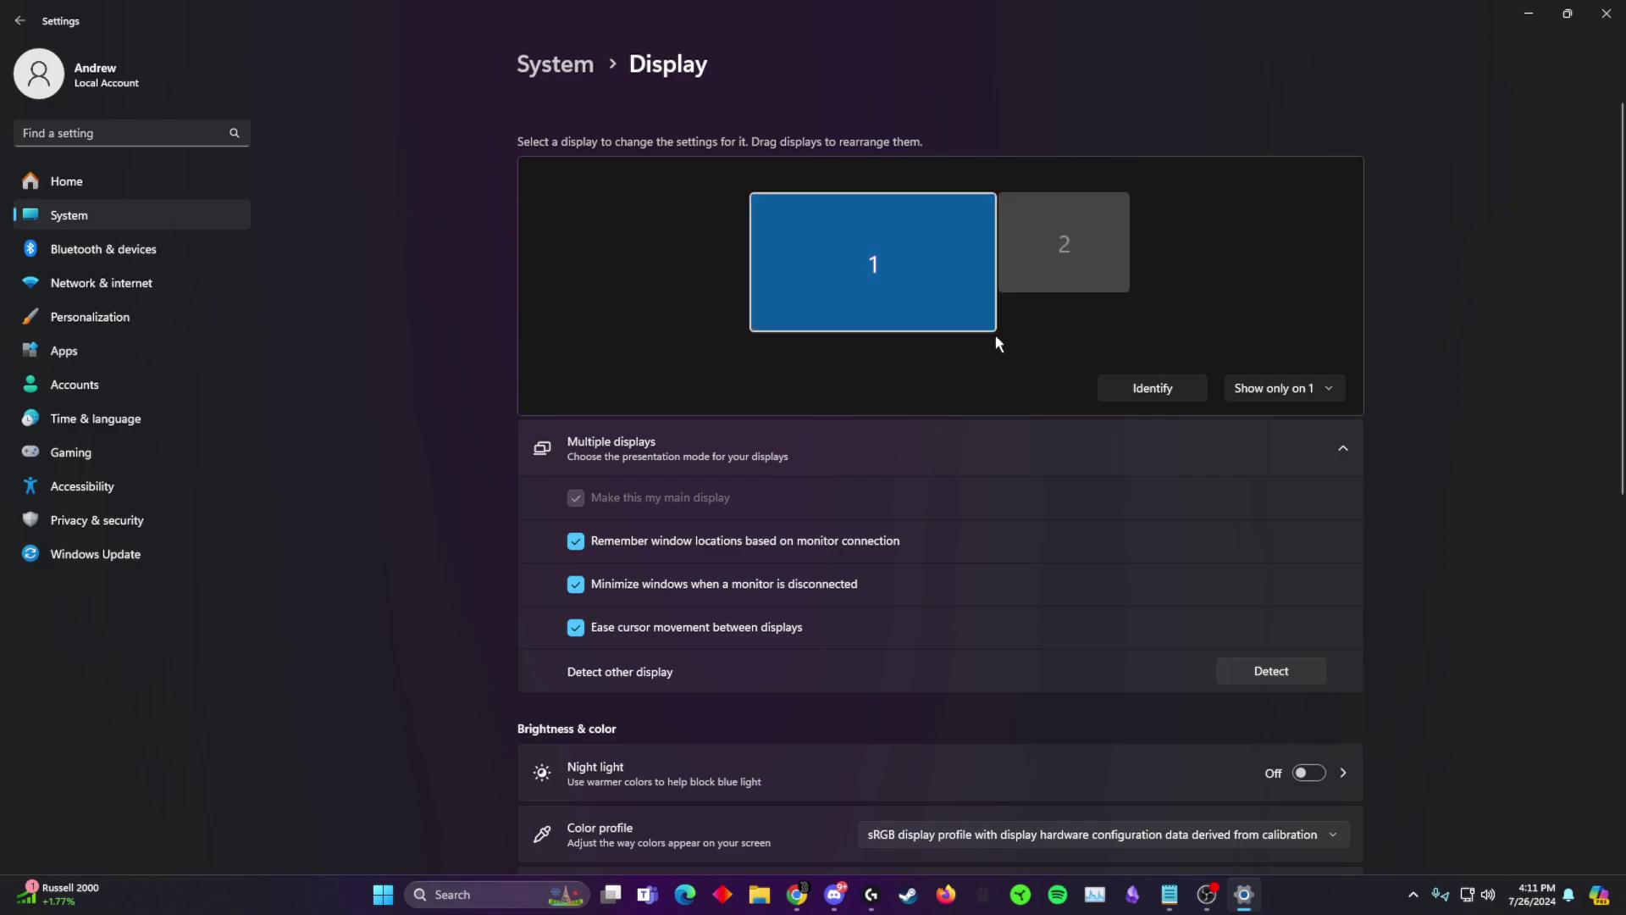
scroll(865, 439, down, 6)
scroll(732, 499, up, 6)
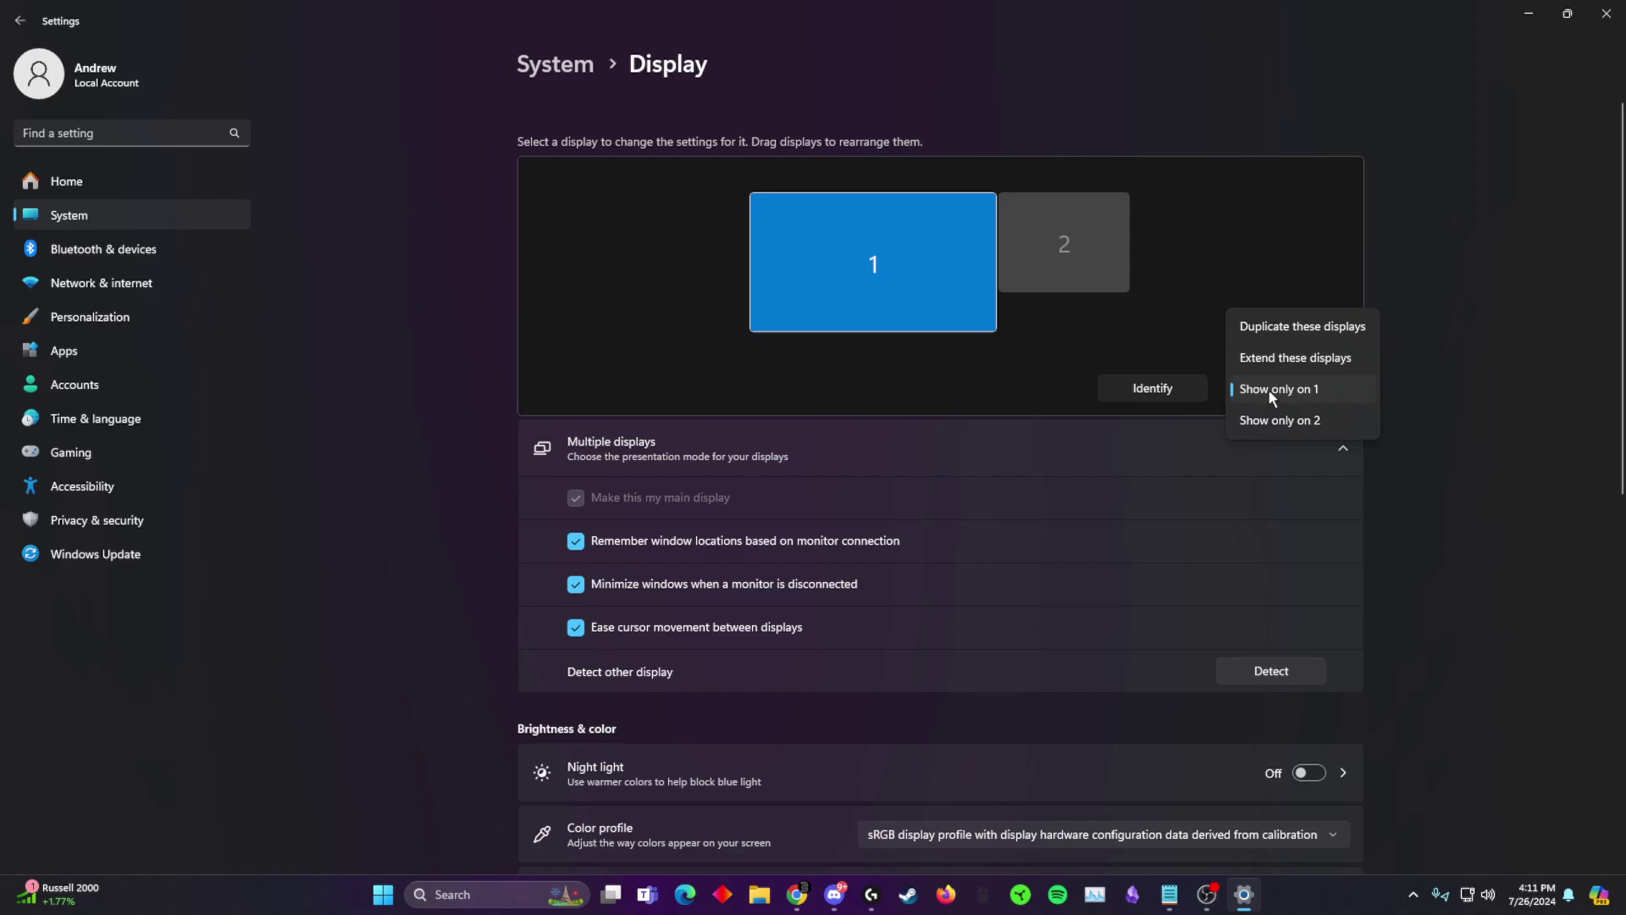
click(1342, 394)
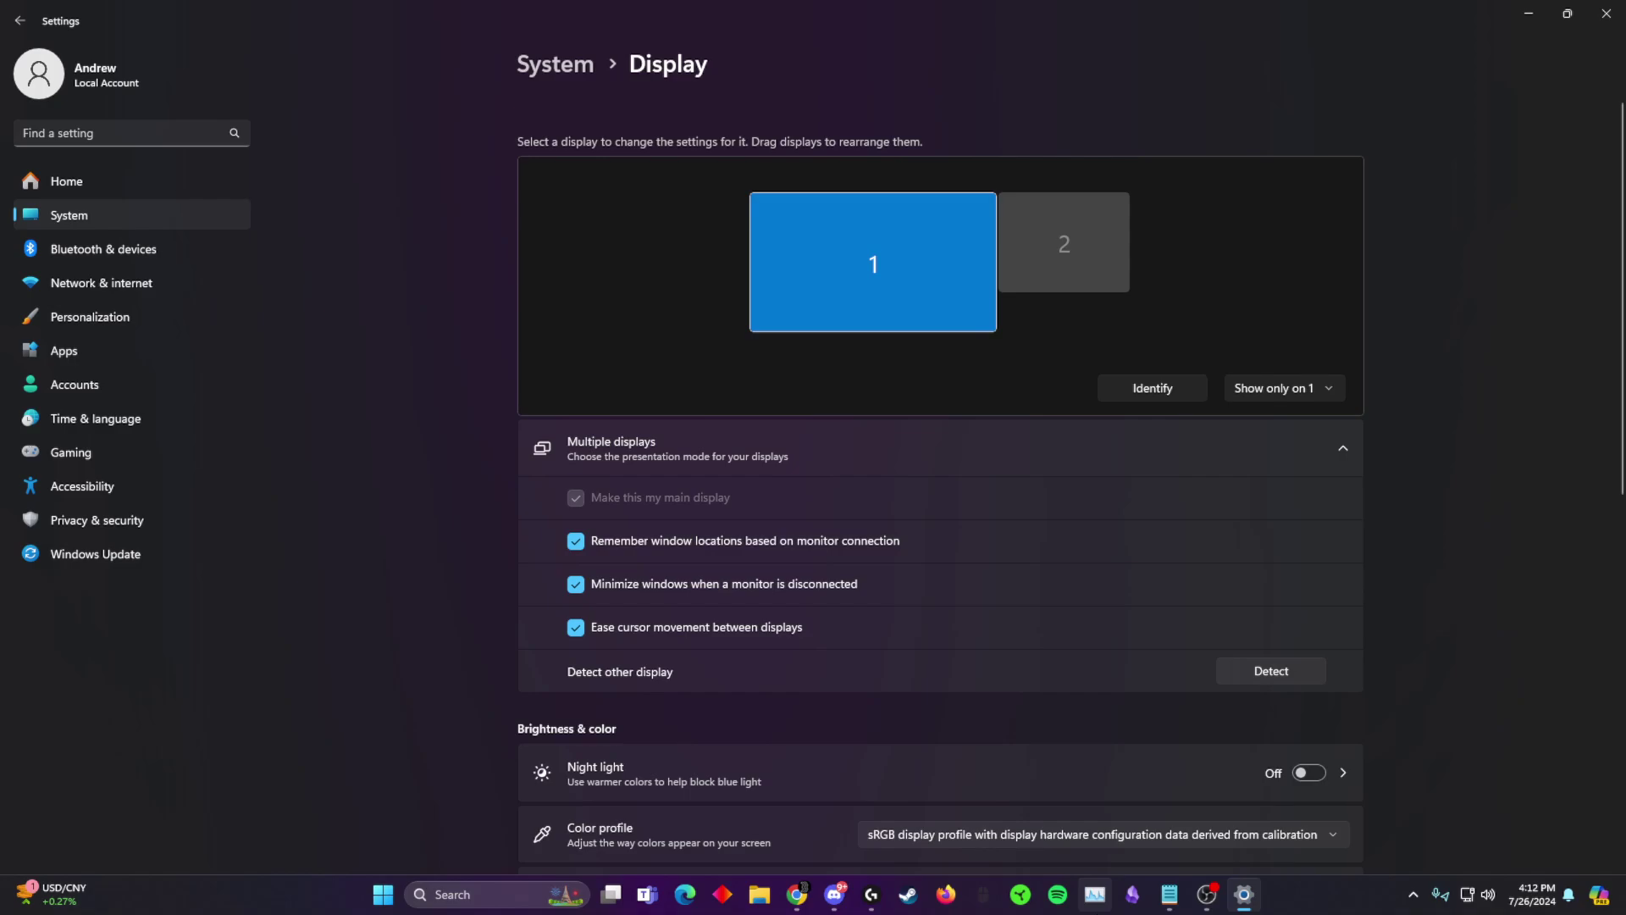
Step: Read step 7 of the CCL Regulations notes on showing the OBS output, video and hotkey settings
click(1206, 894)
click(892, 818)
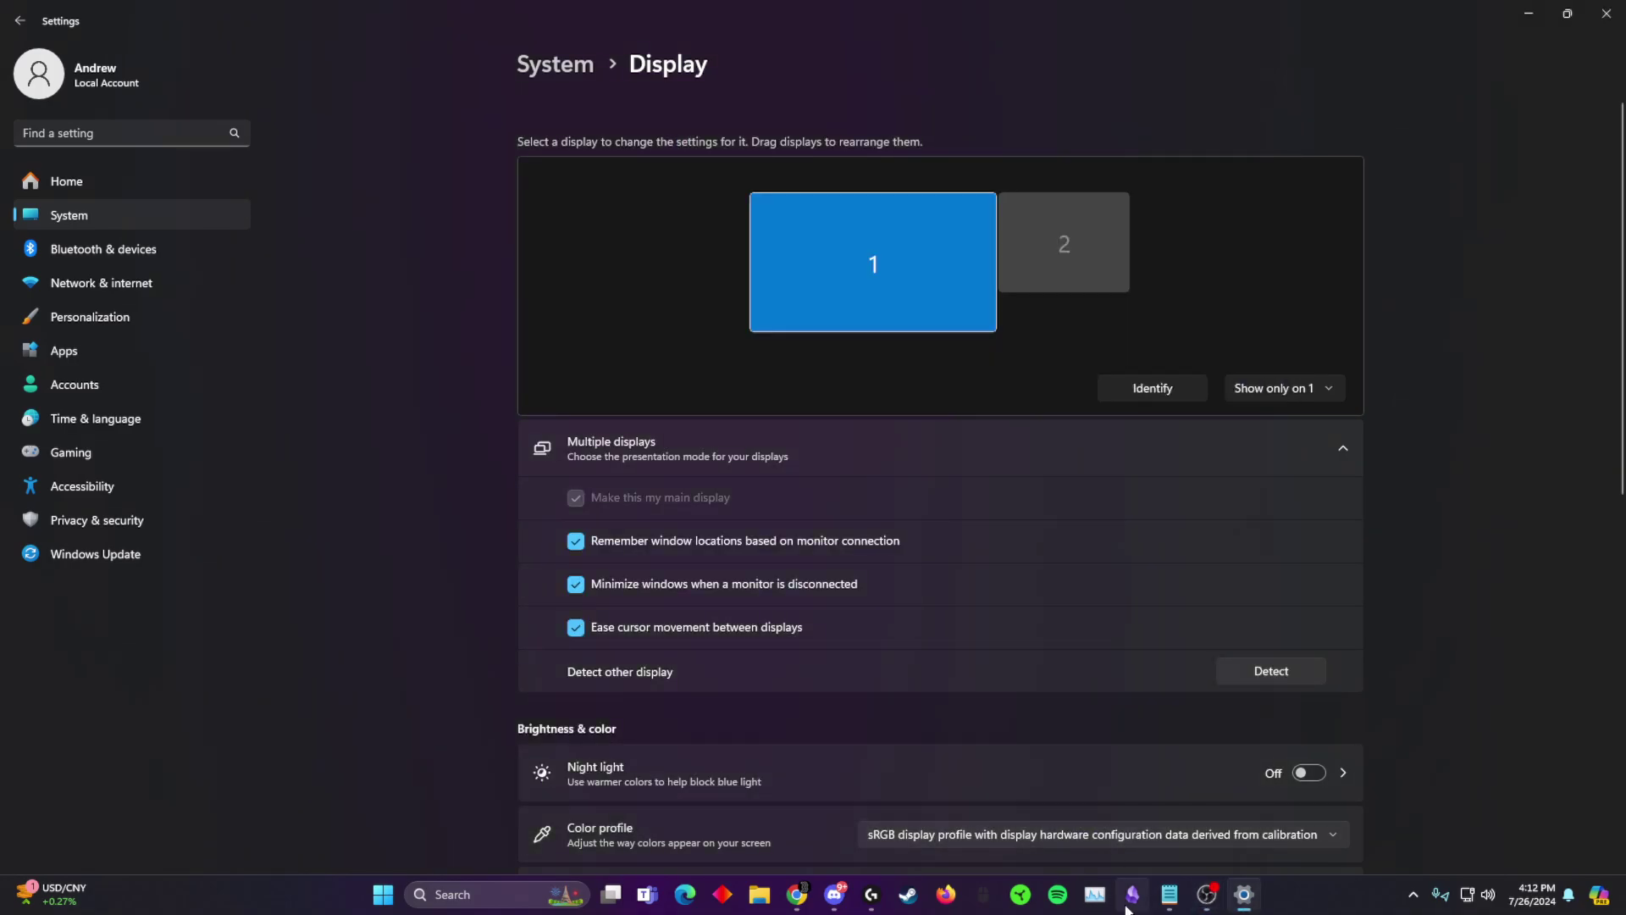
click(1169, 895)
drag(367, 432, 789, 442)
click(862, 443)
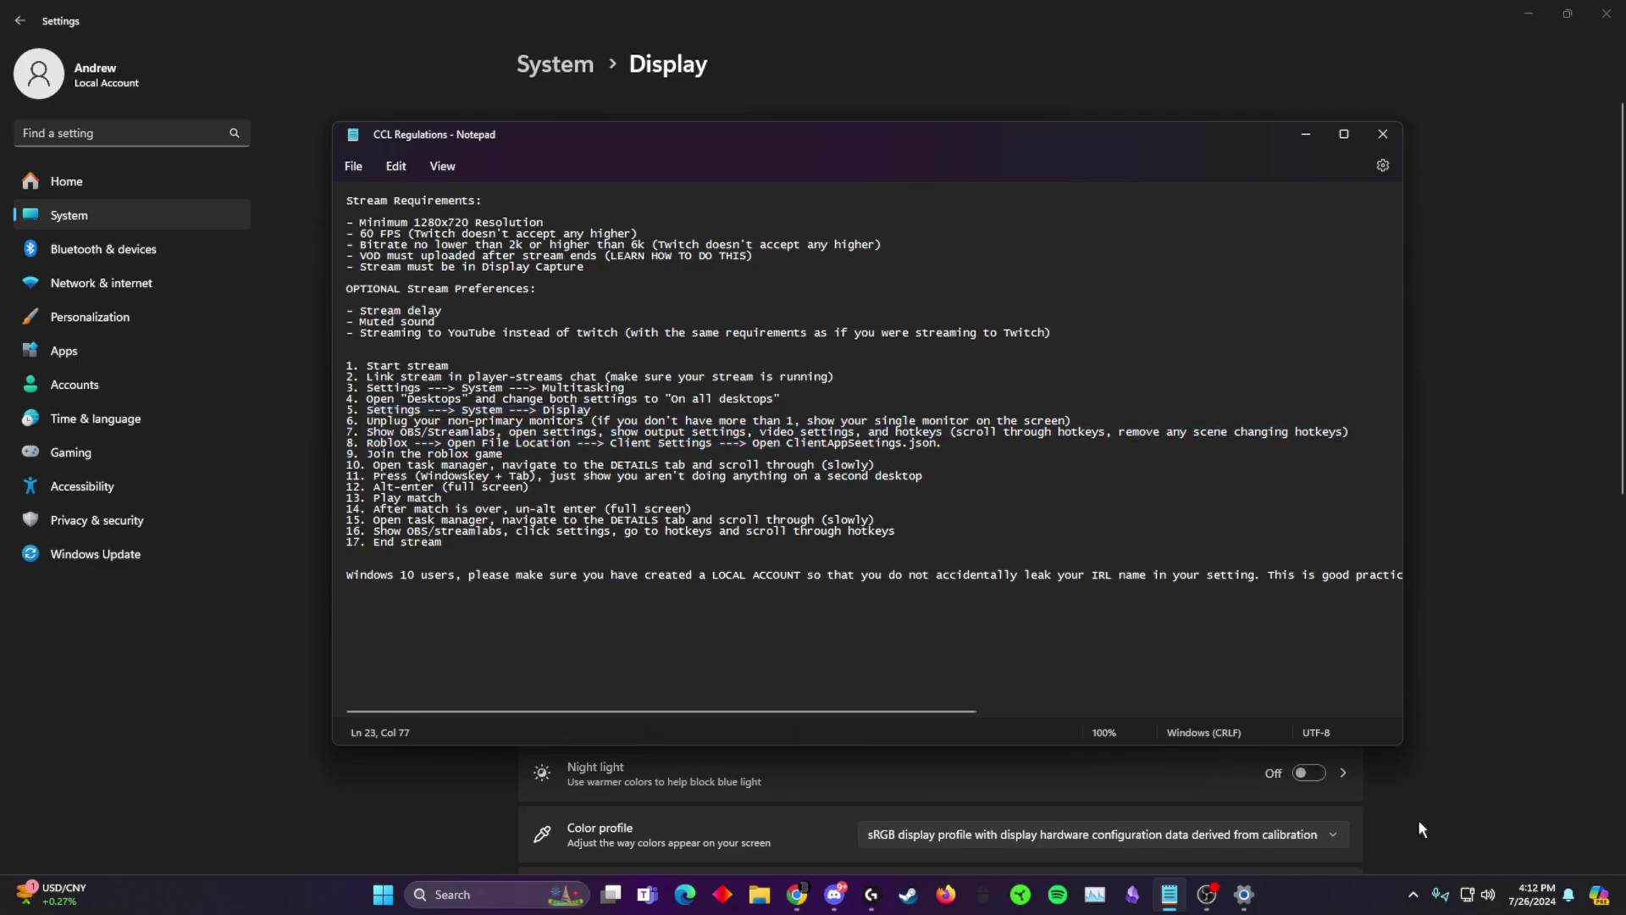
click(1170, 894)
Step: Switch to OBS and show the General page of its settings window, positioned over the main window
click(1207, 894)
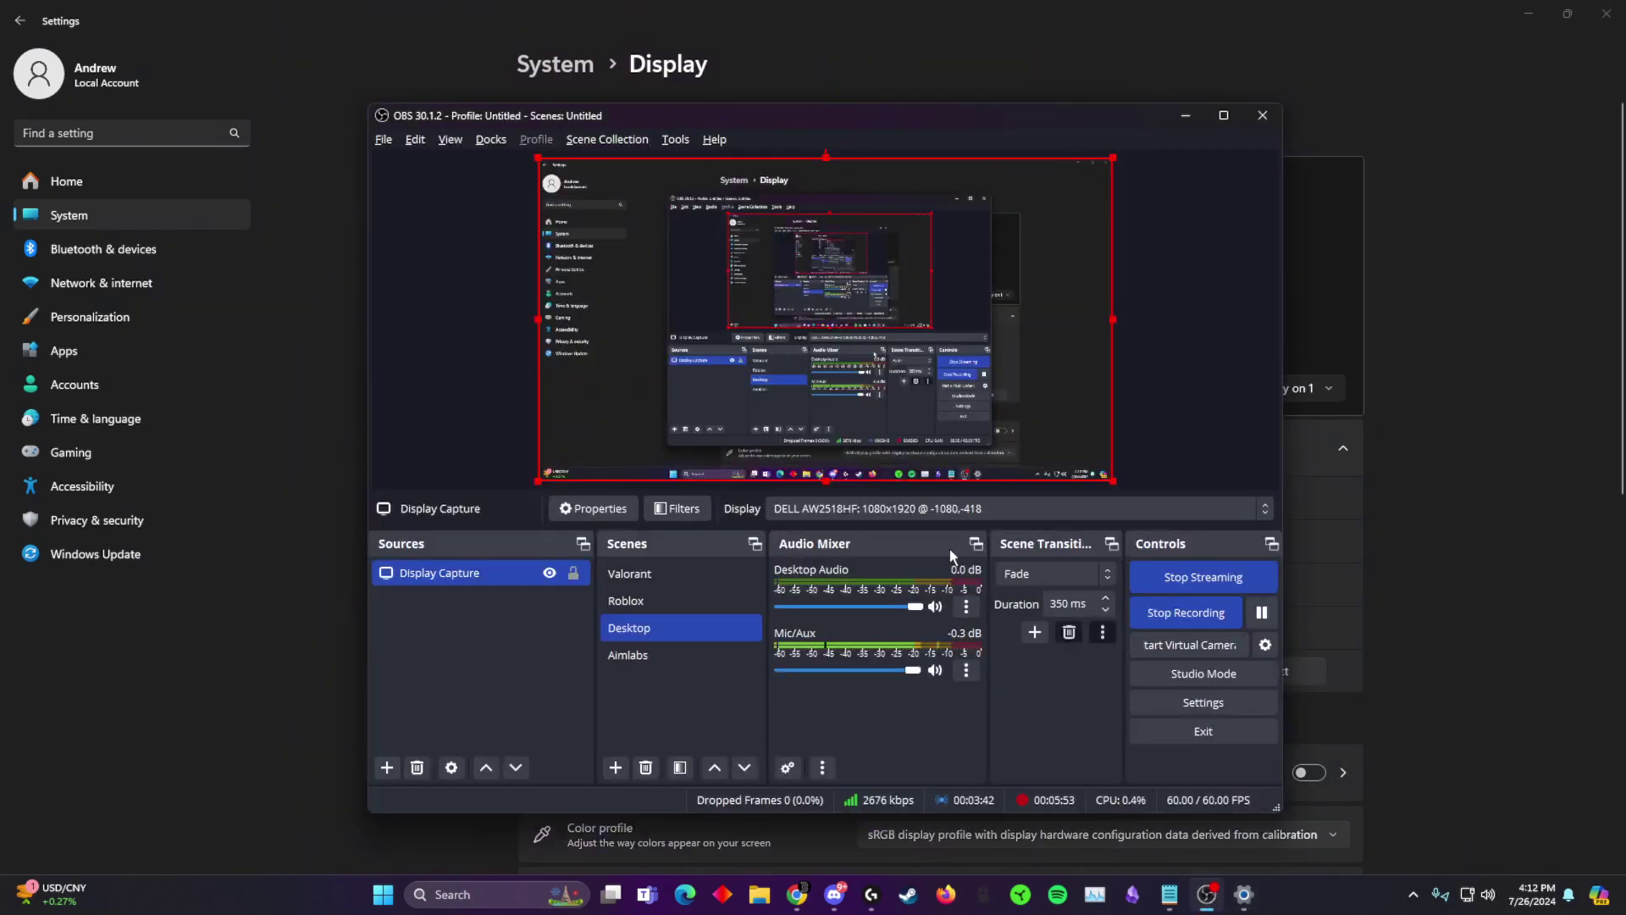
click(1227, 698)
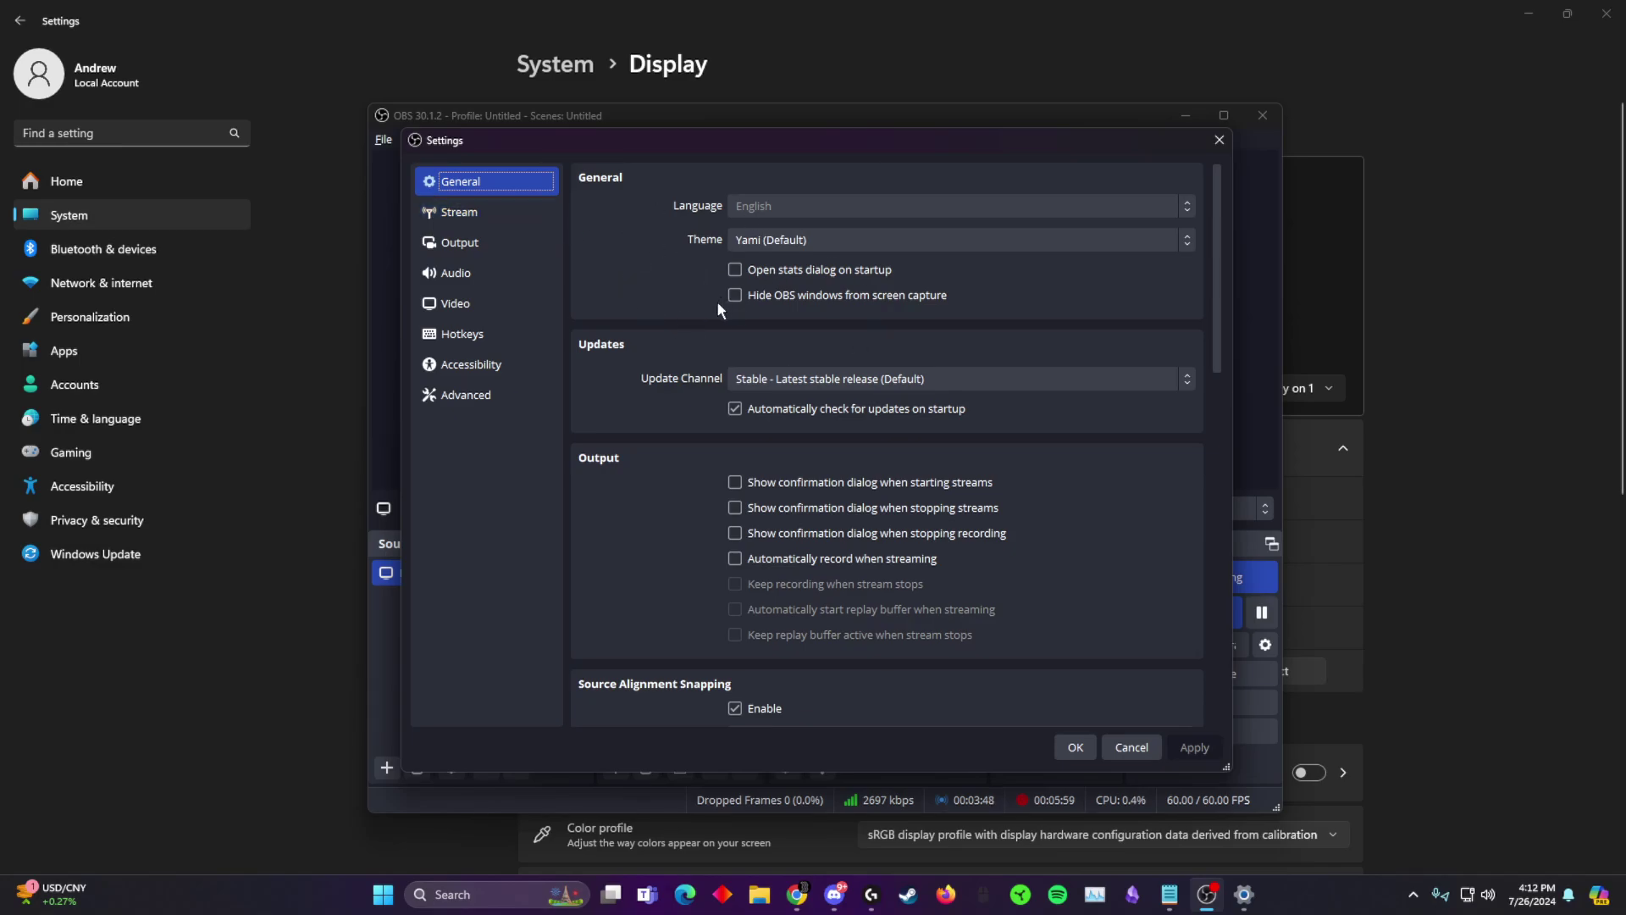
mouse_move(757, 140)
mouse_down()
mouse_move(768, 331)
mouse_move(789, 145)
mouse_up()
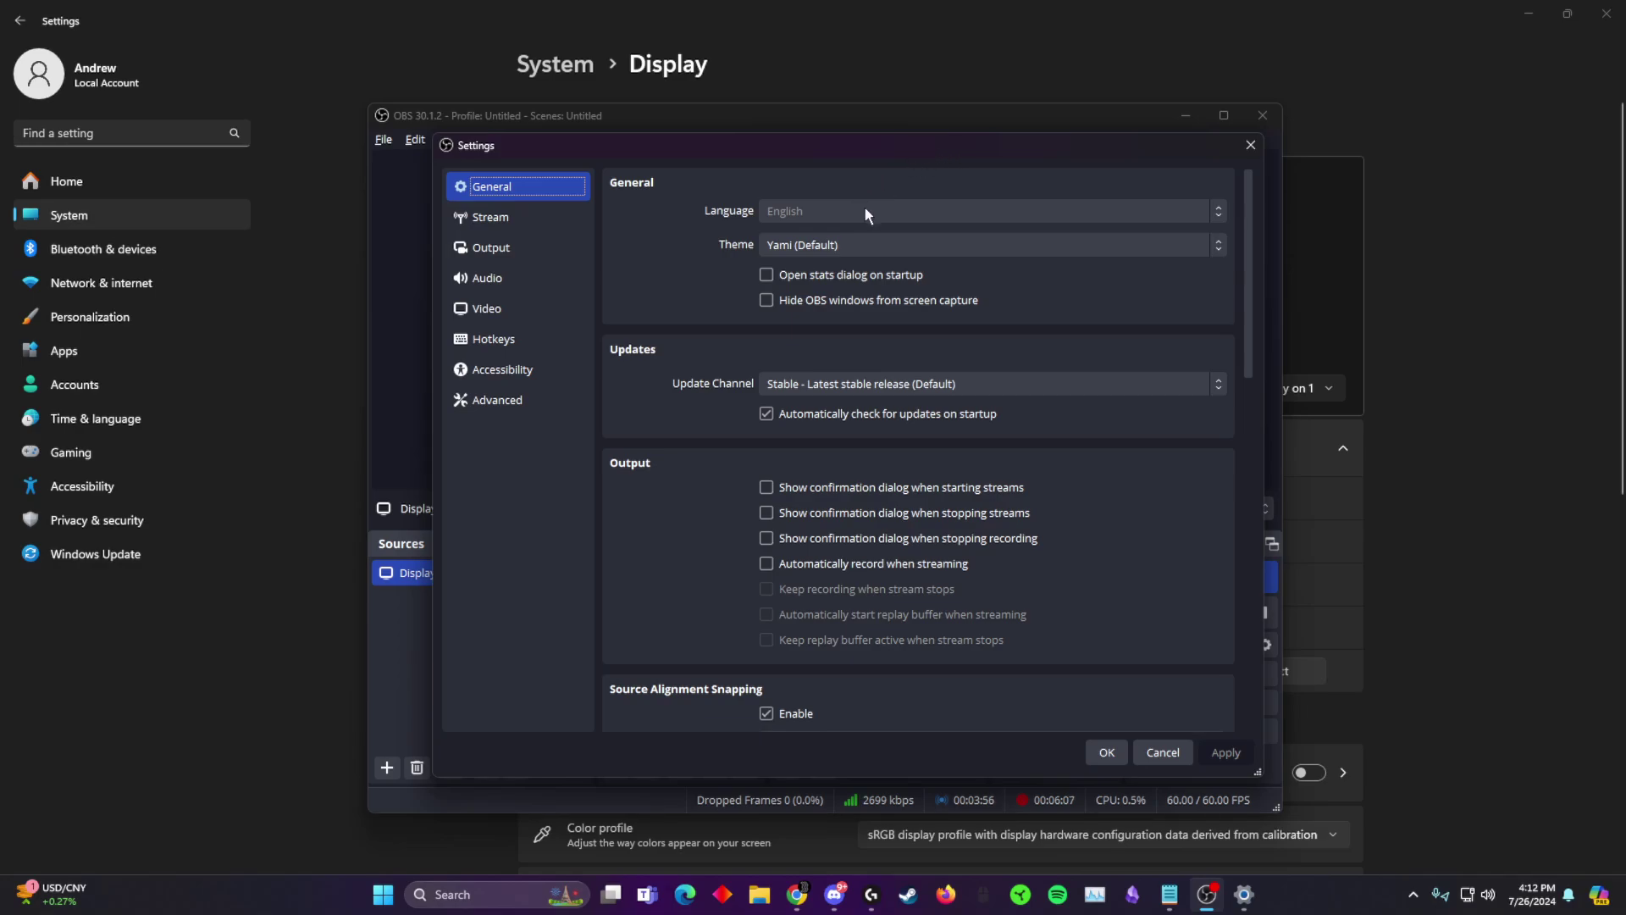
drag(826, 161, 773, 140)
click(748, 285)
click(1192, 738)
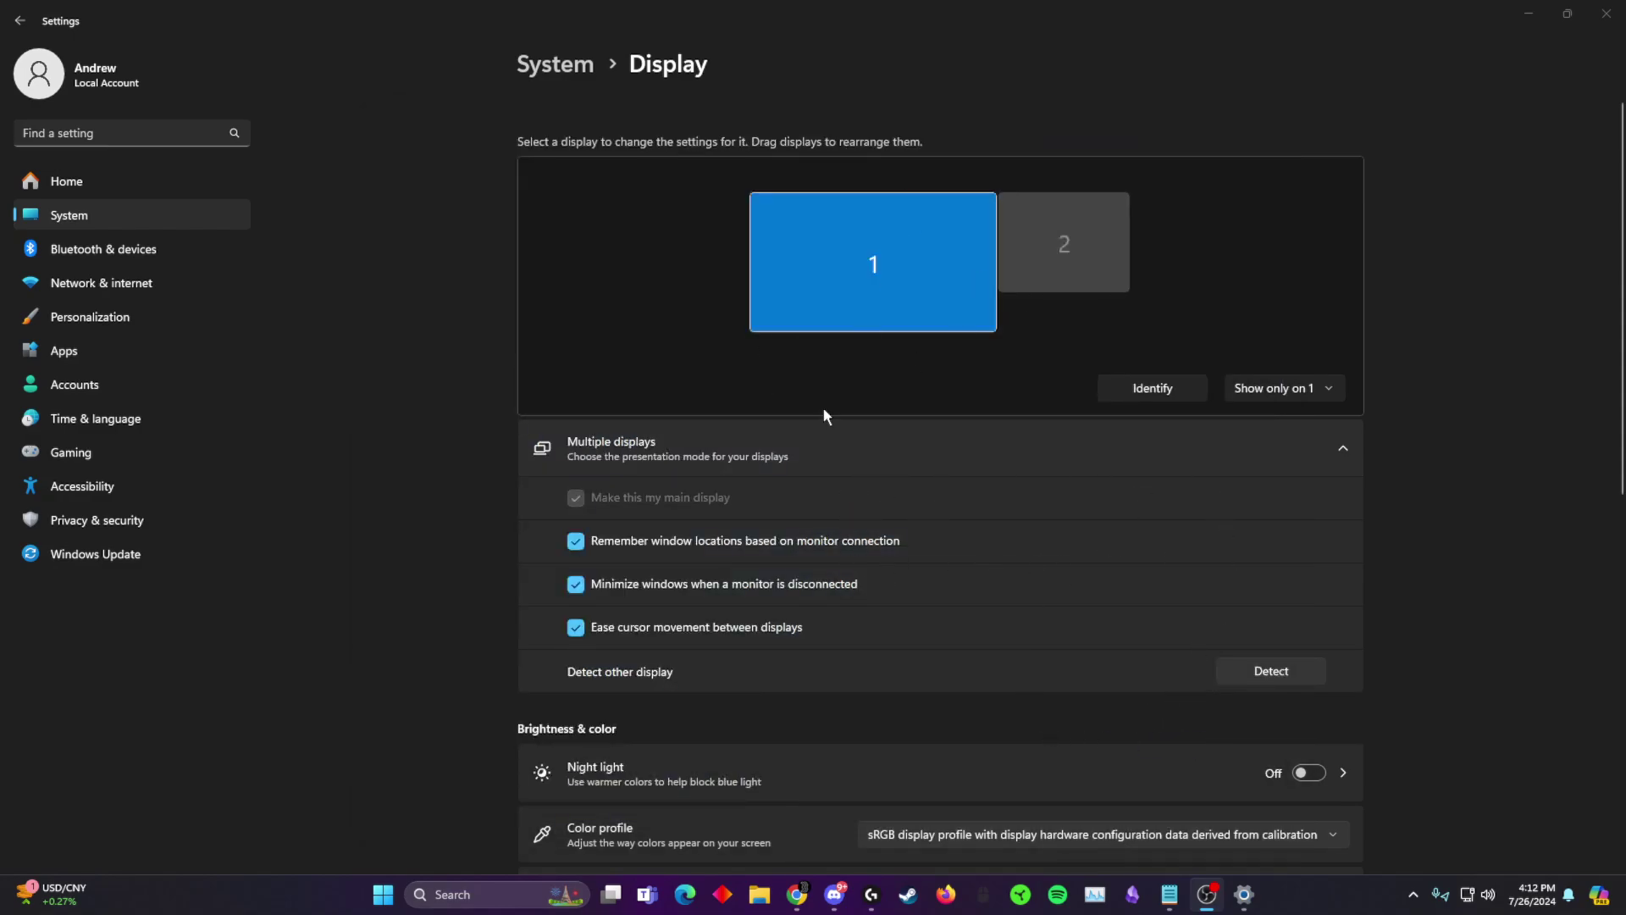
click(1172, 741)
drag(941, 82, 942, 167)
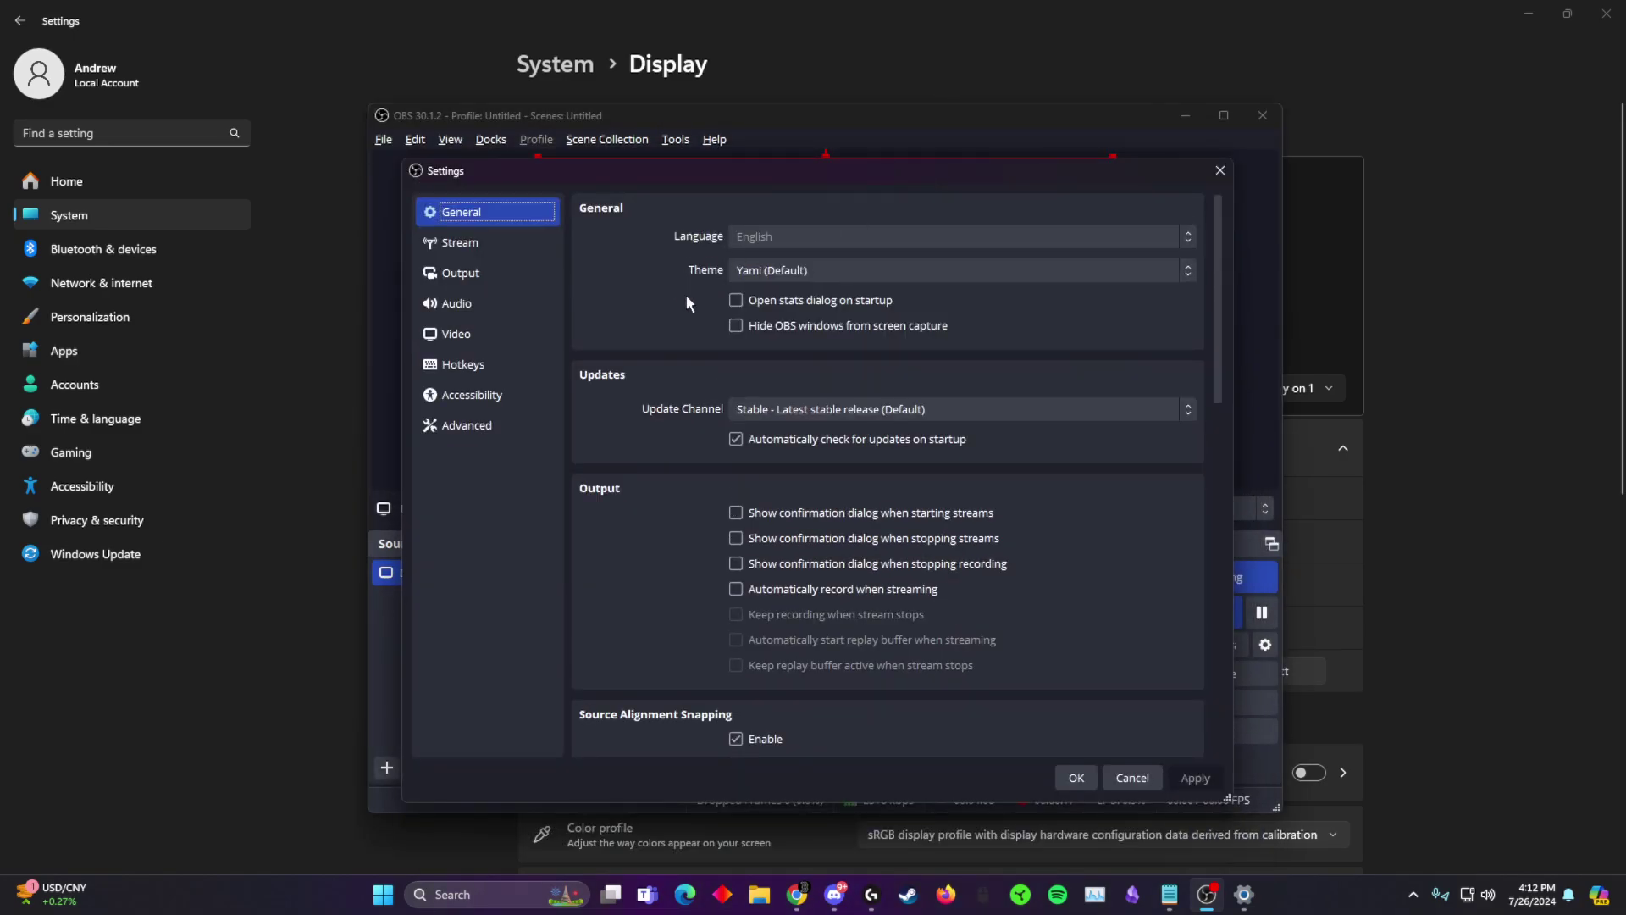
Step: Show the OBS Stream settings, the Output streaming and encoder settings, and the Video resolution and FPS settings
click(495, 248)
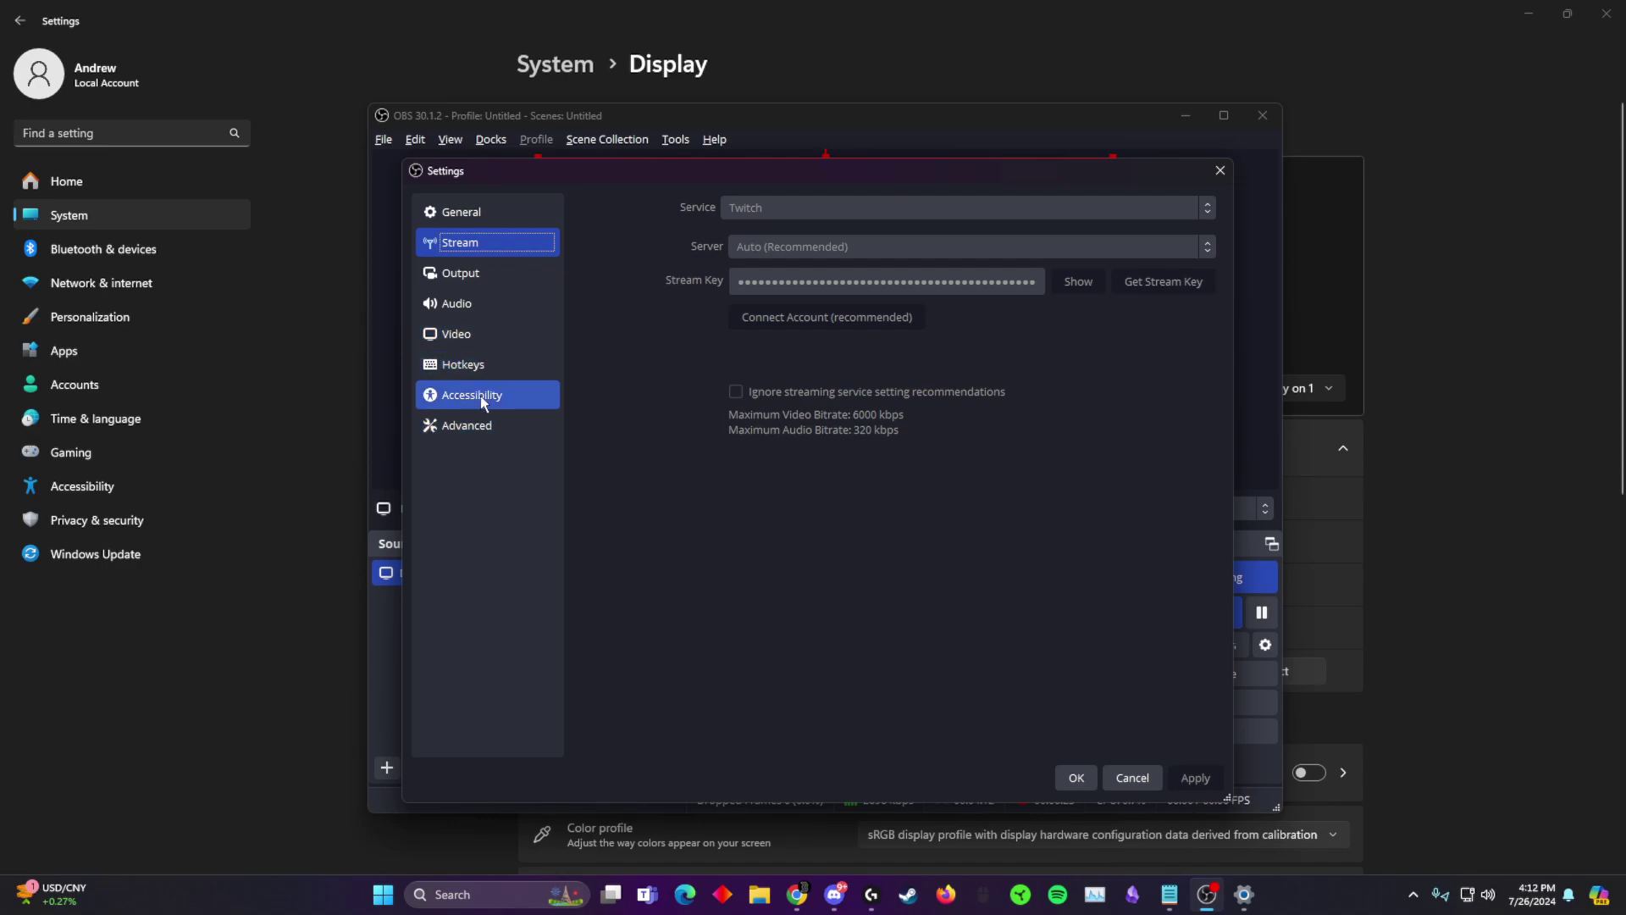
click(488, 274)
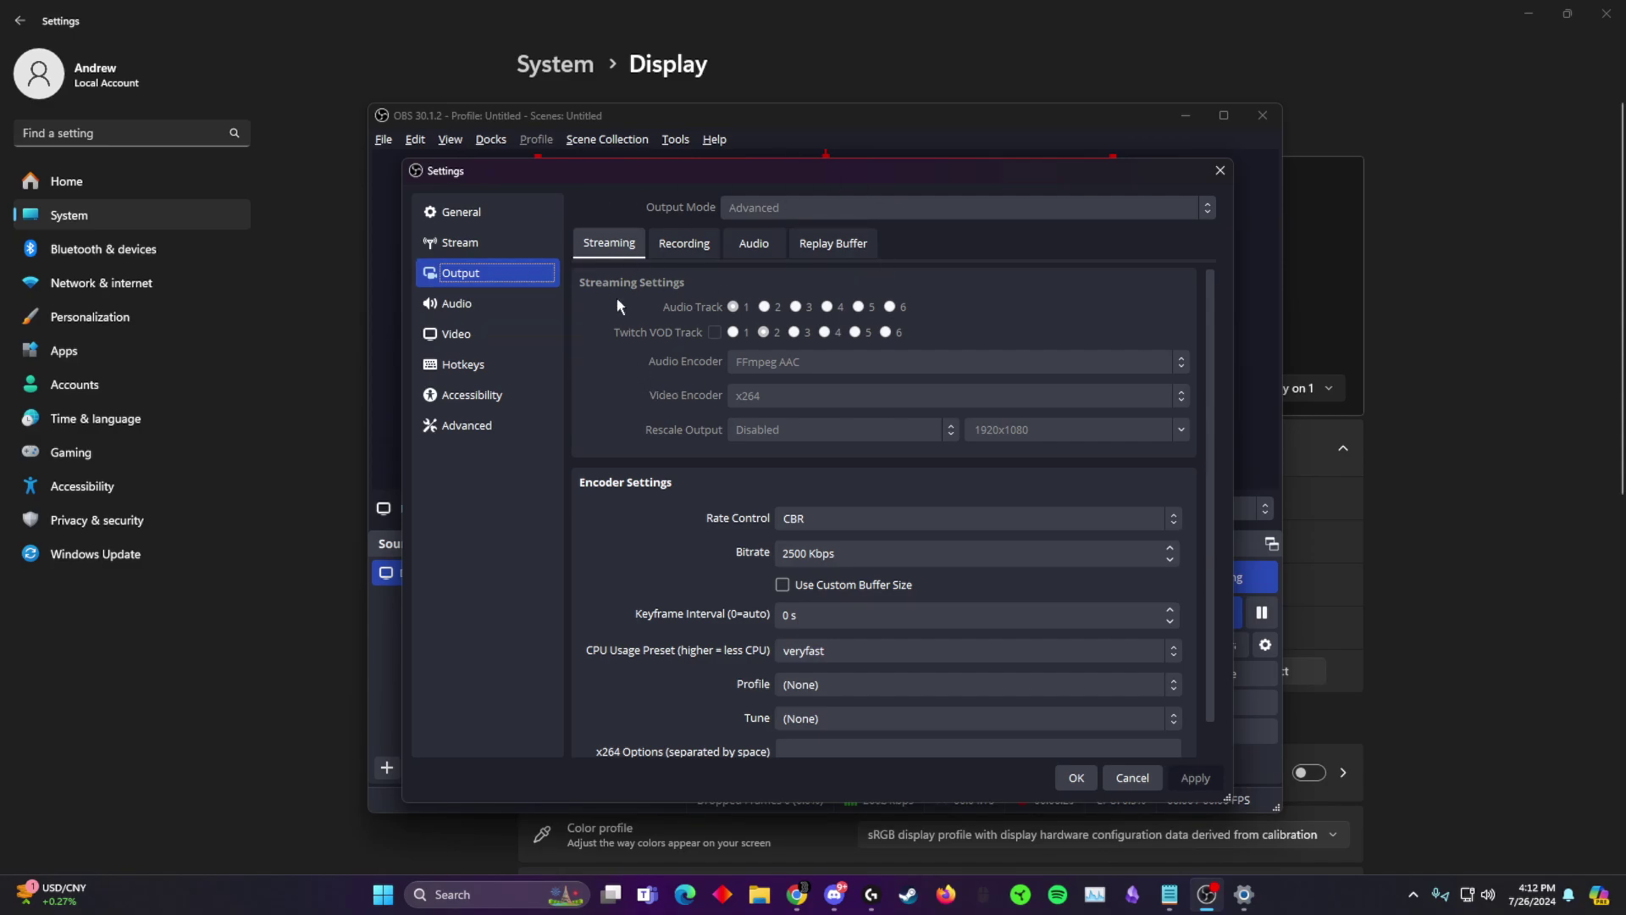
scroll(767, 424, down, 1)
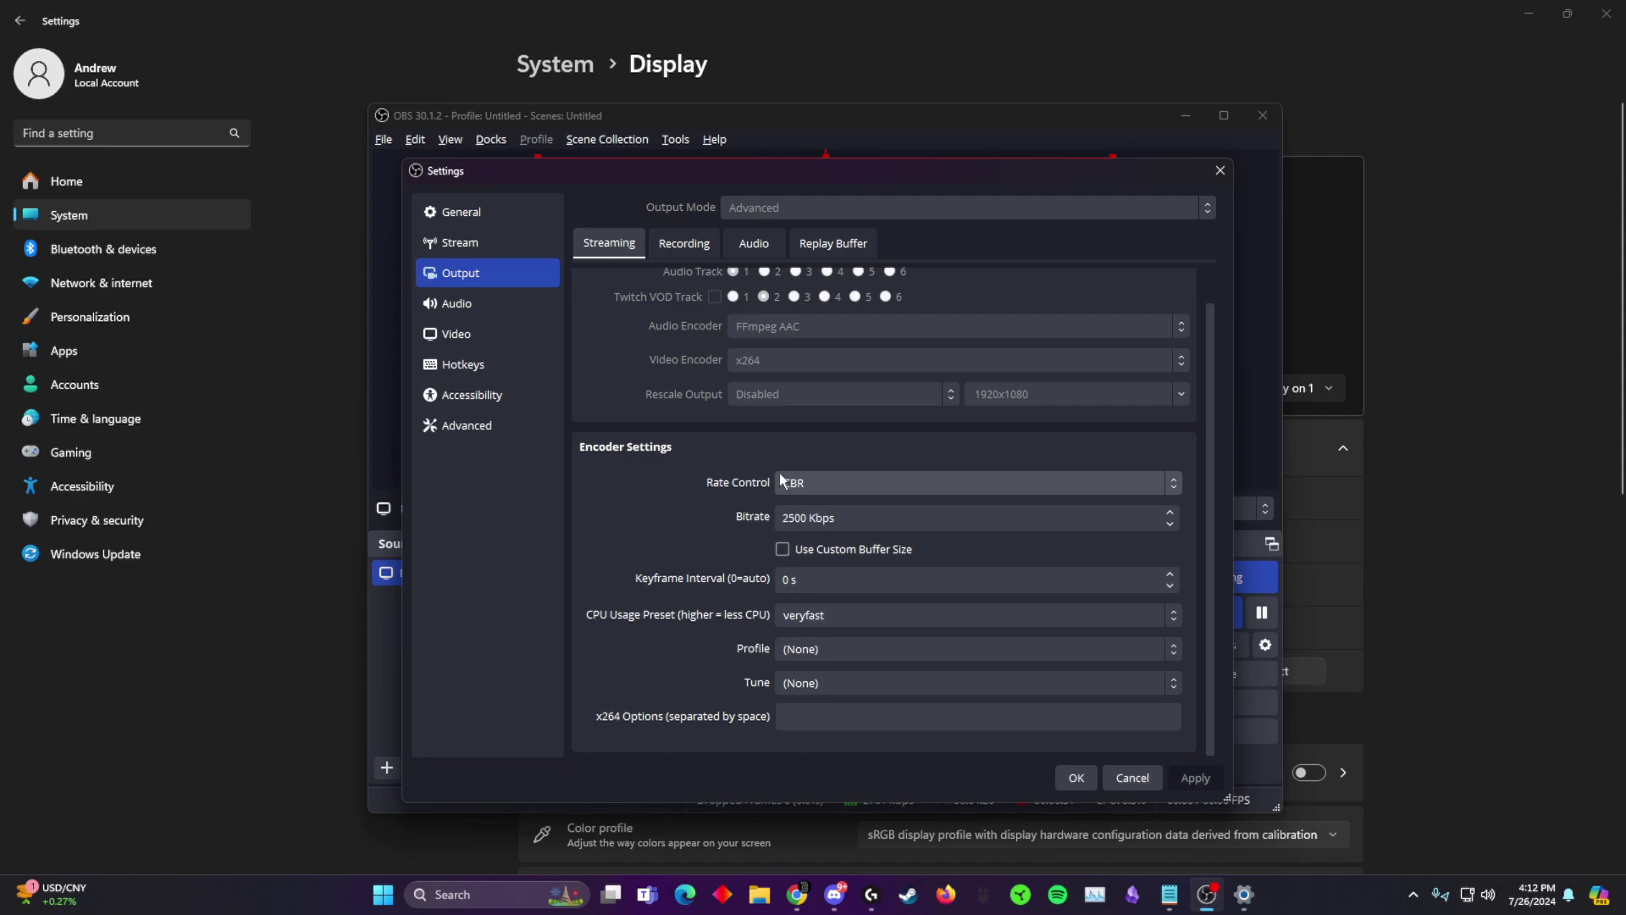
scroll(775, 469, up, 1)
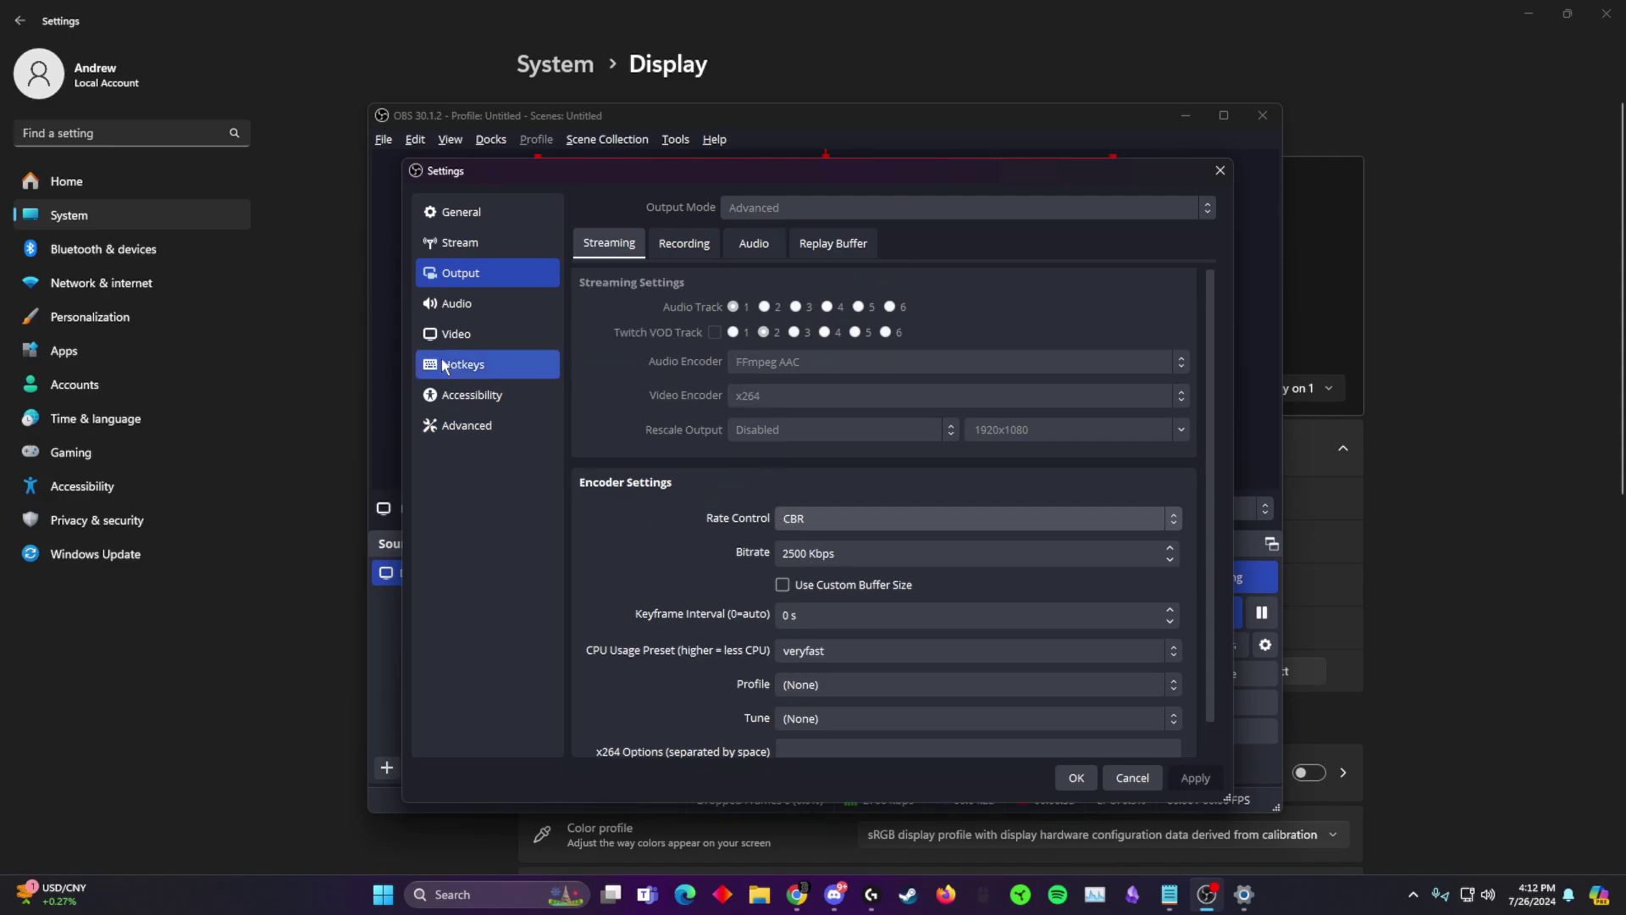
click(513, 342)
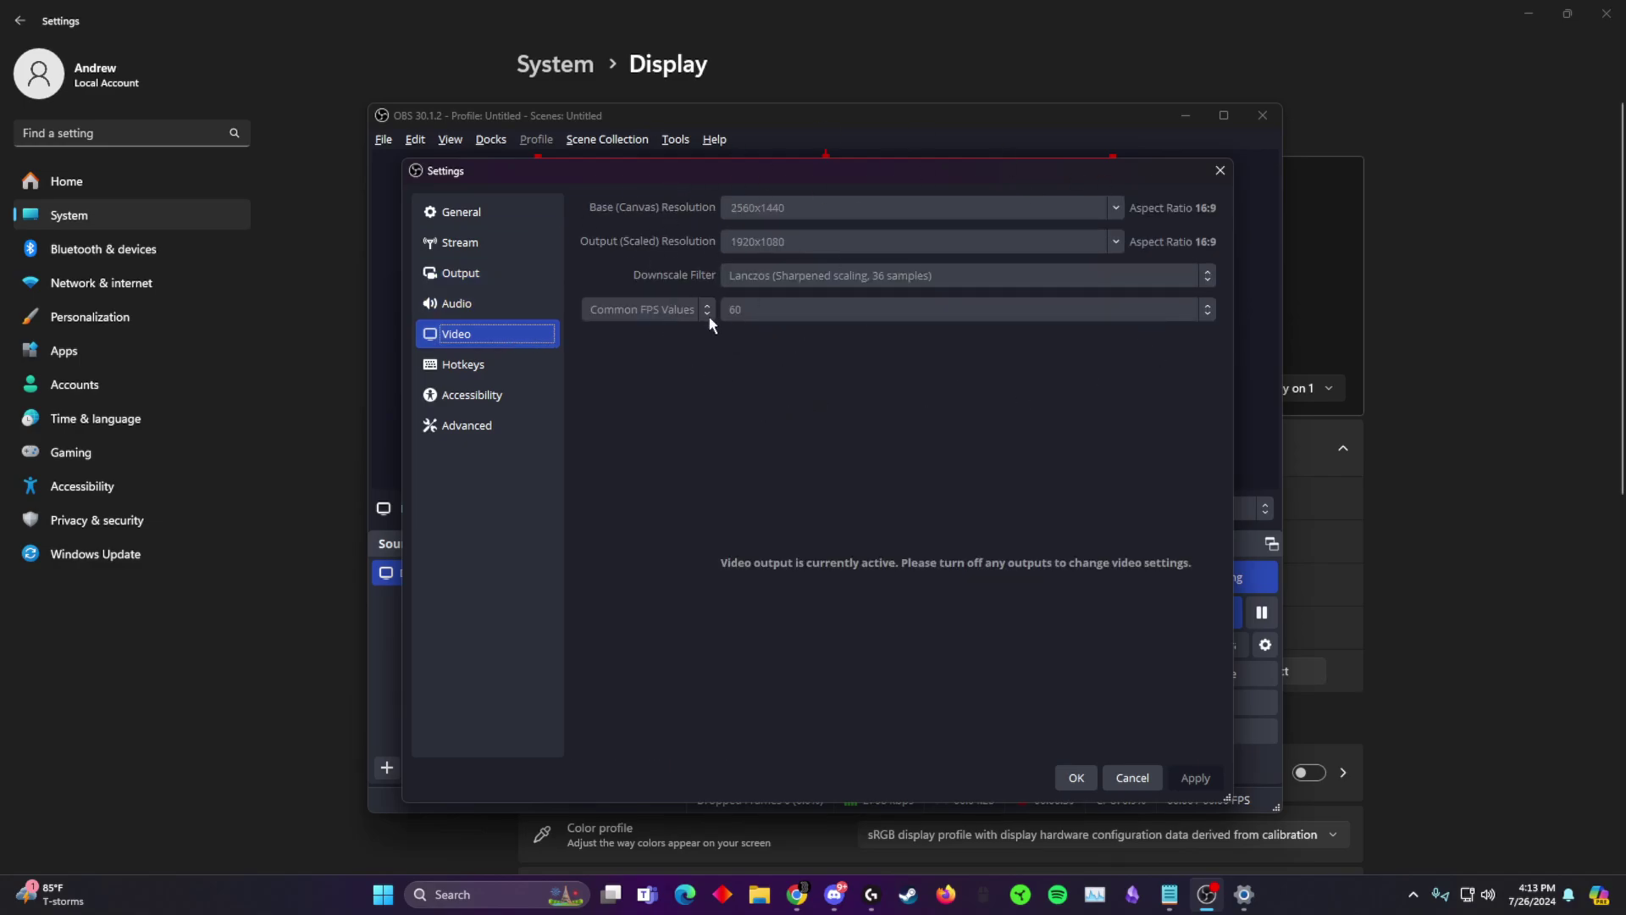
Step: Show the OBS Hotkeys settings down to the scene-switching entries, and leave the settings window without changes
click(466, 366)
drag(632, 173, 644, 135)
click(501, 178)
click(509, 326)
click(509, 356)
click(518, 323)
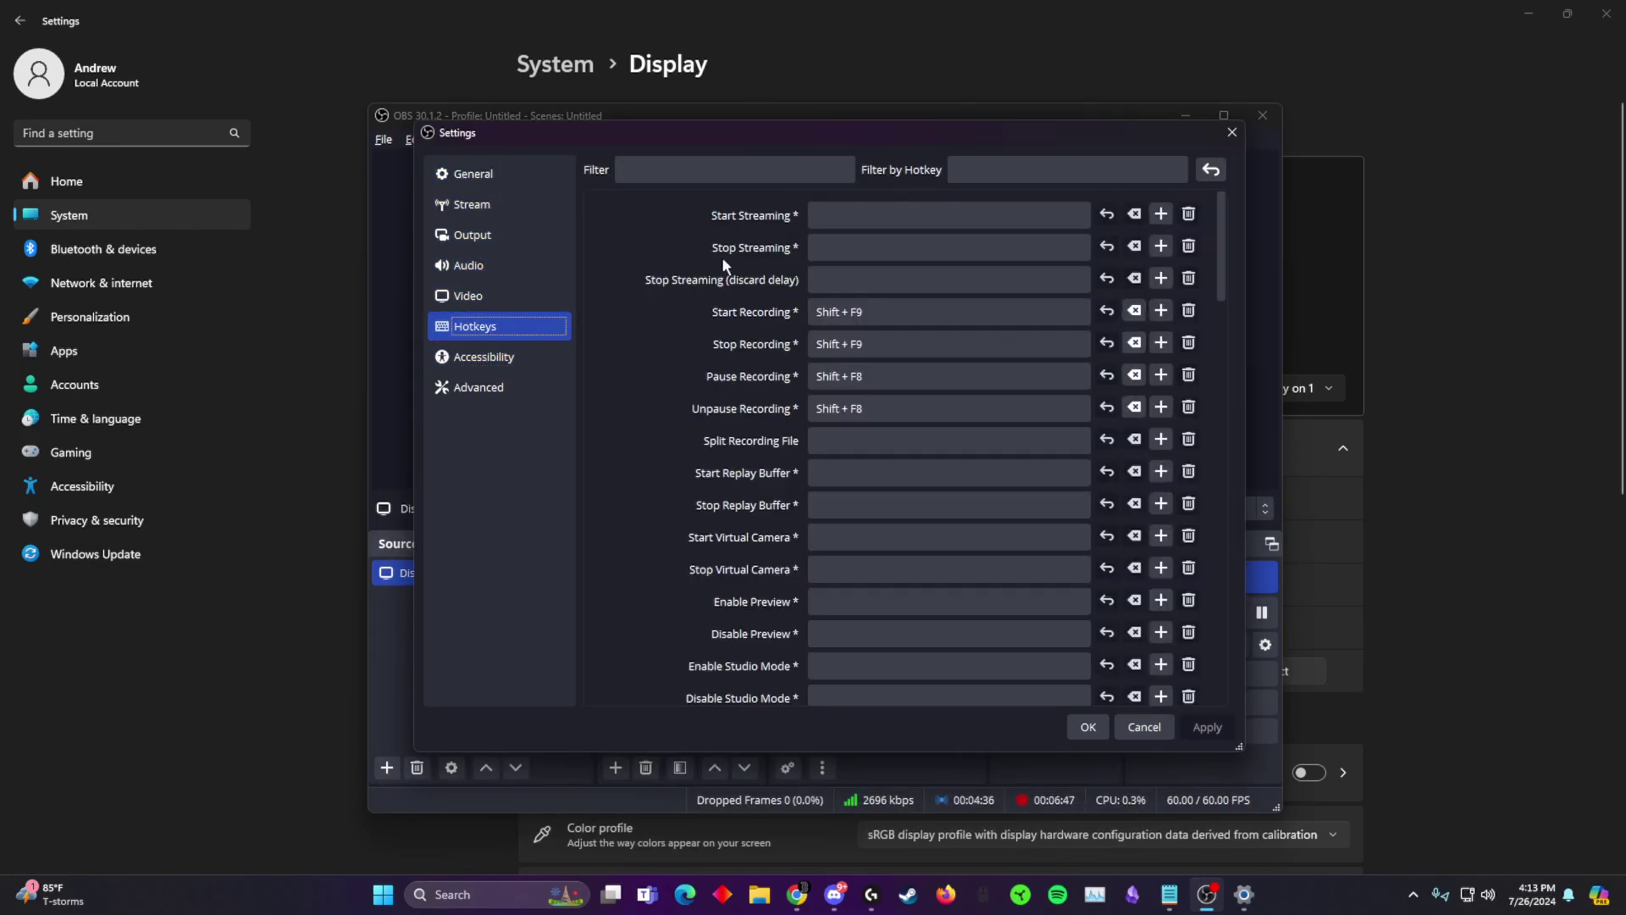
drag(733, 141, 773, 169)
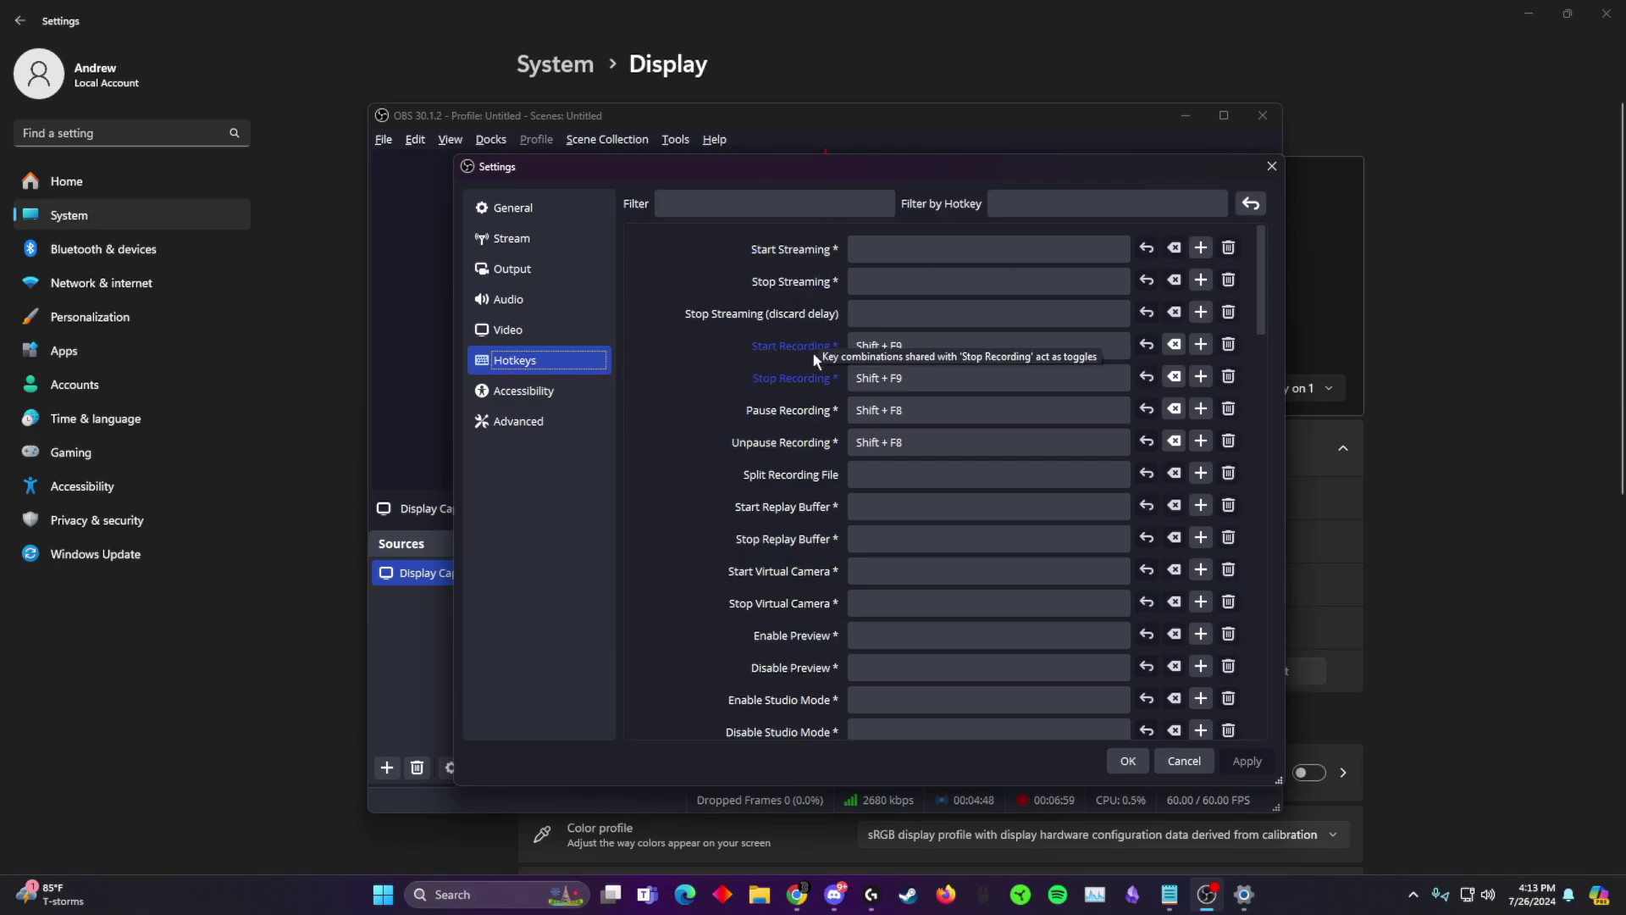
scroll(805, 447, down, 10)
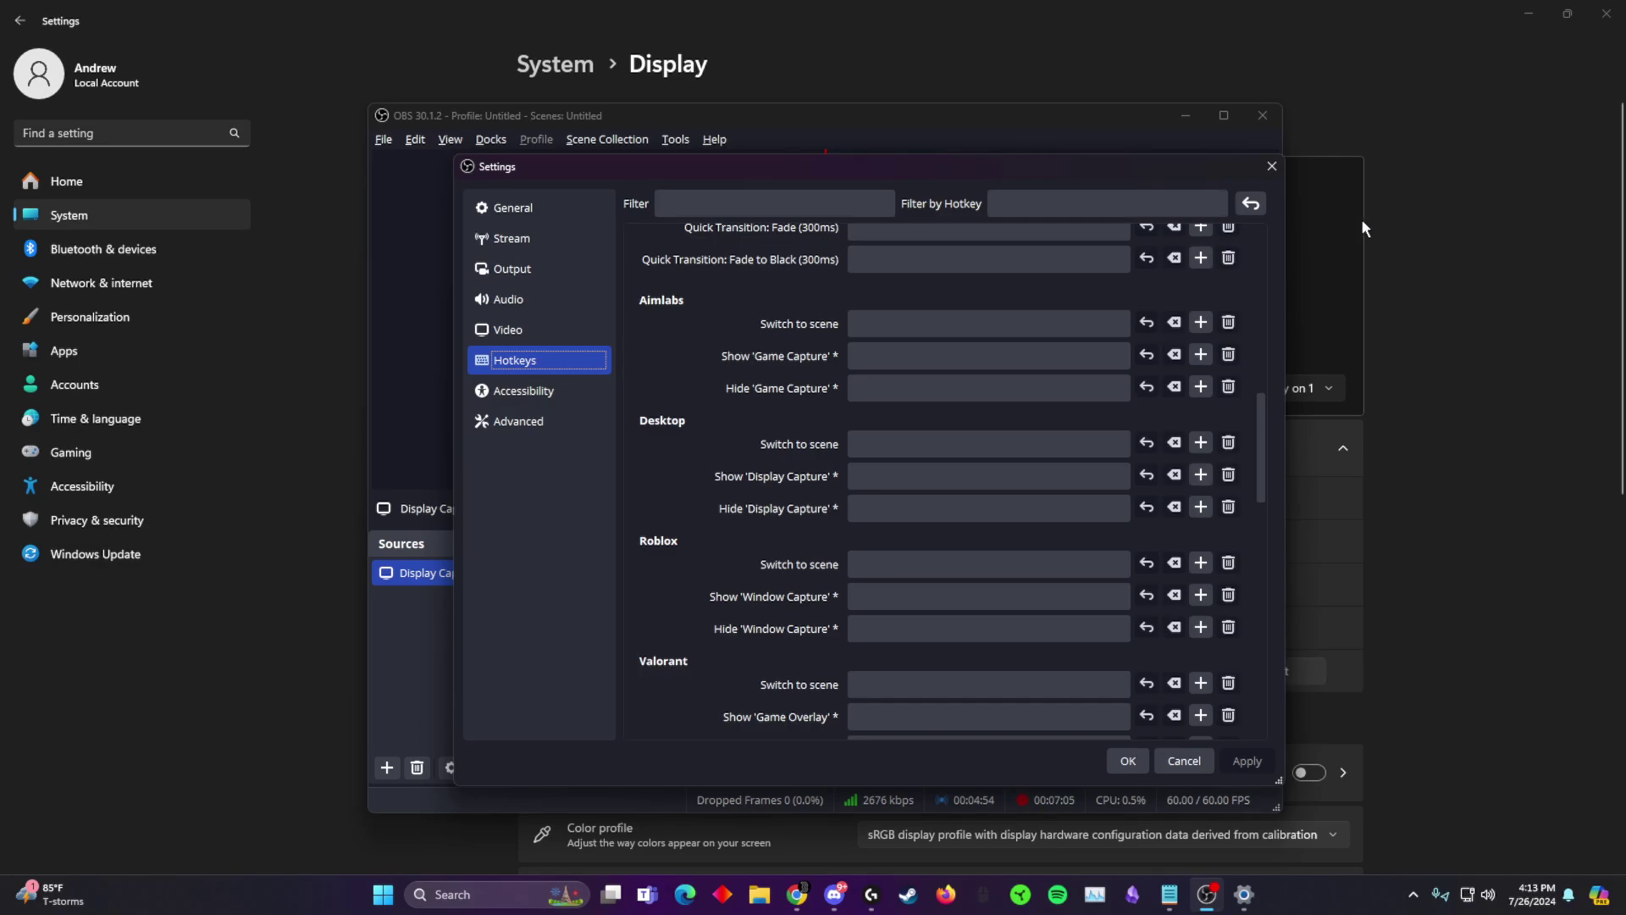
key(Escape)
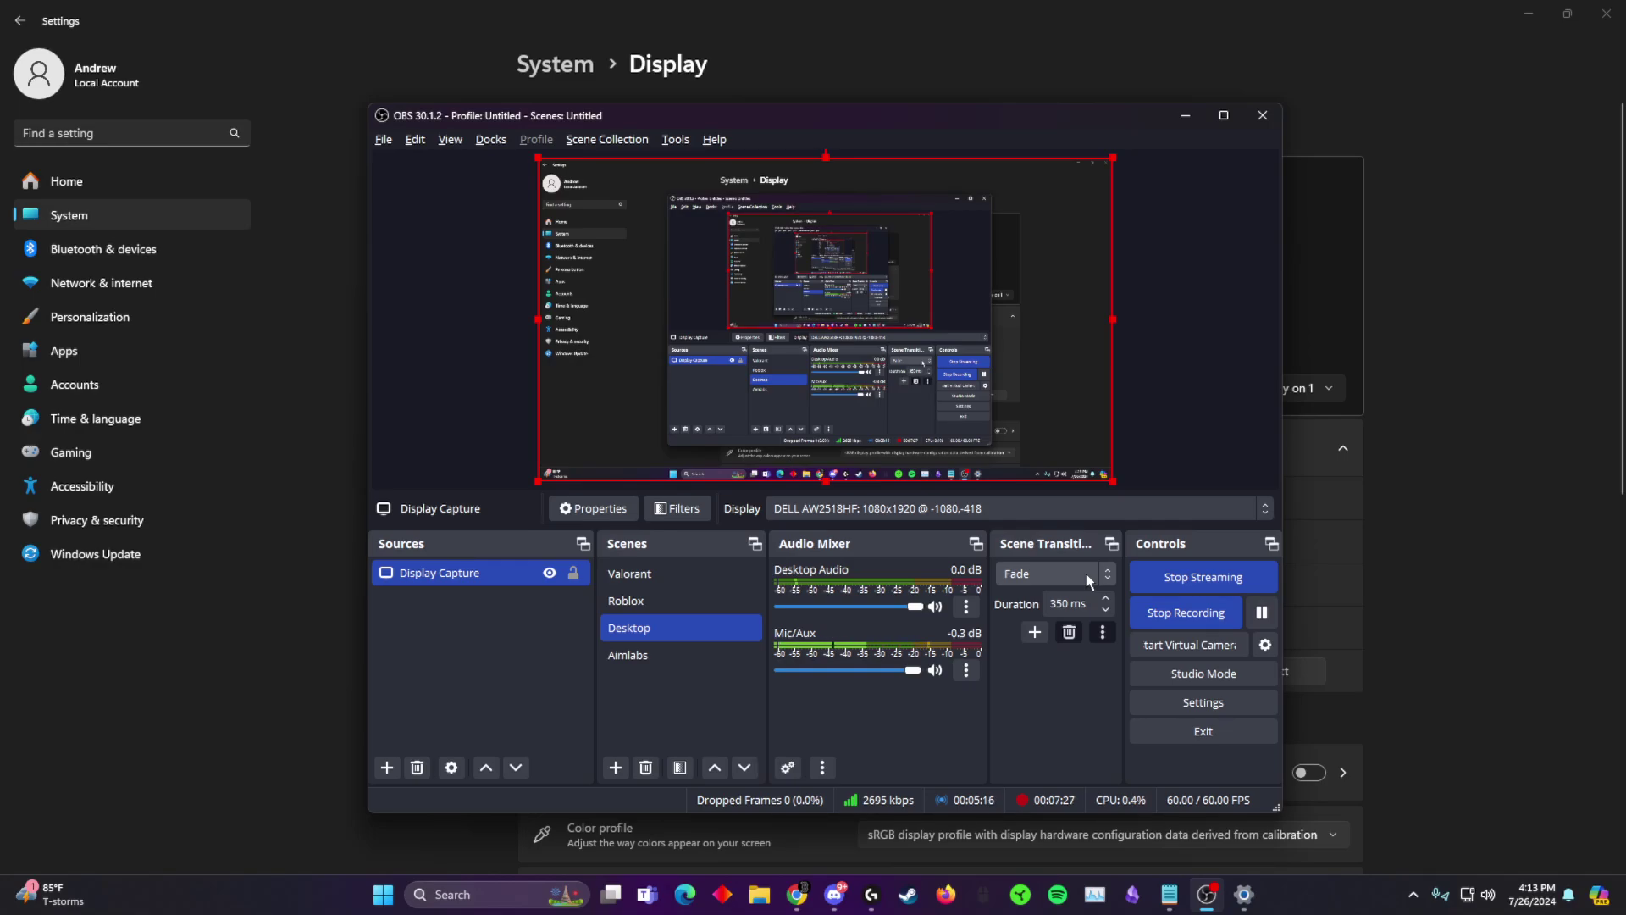
Step: Reopen the OBS settings and run through the Output and Video pages once more
click(1238, 705)
click(480, 295)
click(474, 246)
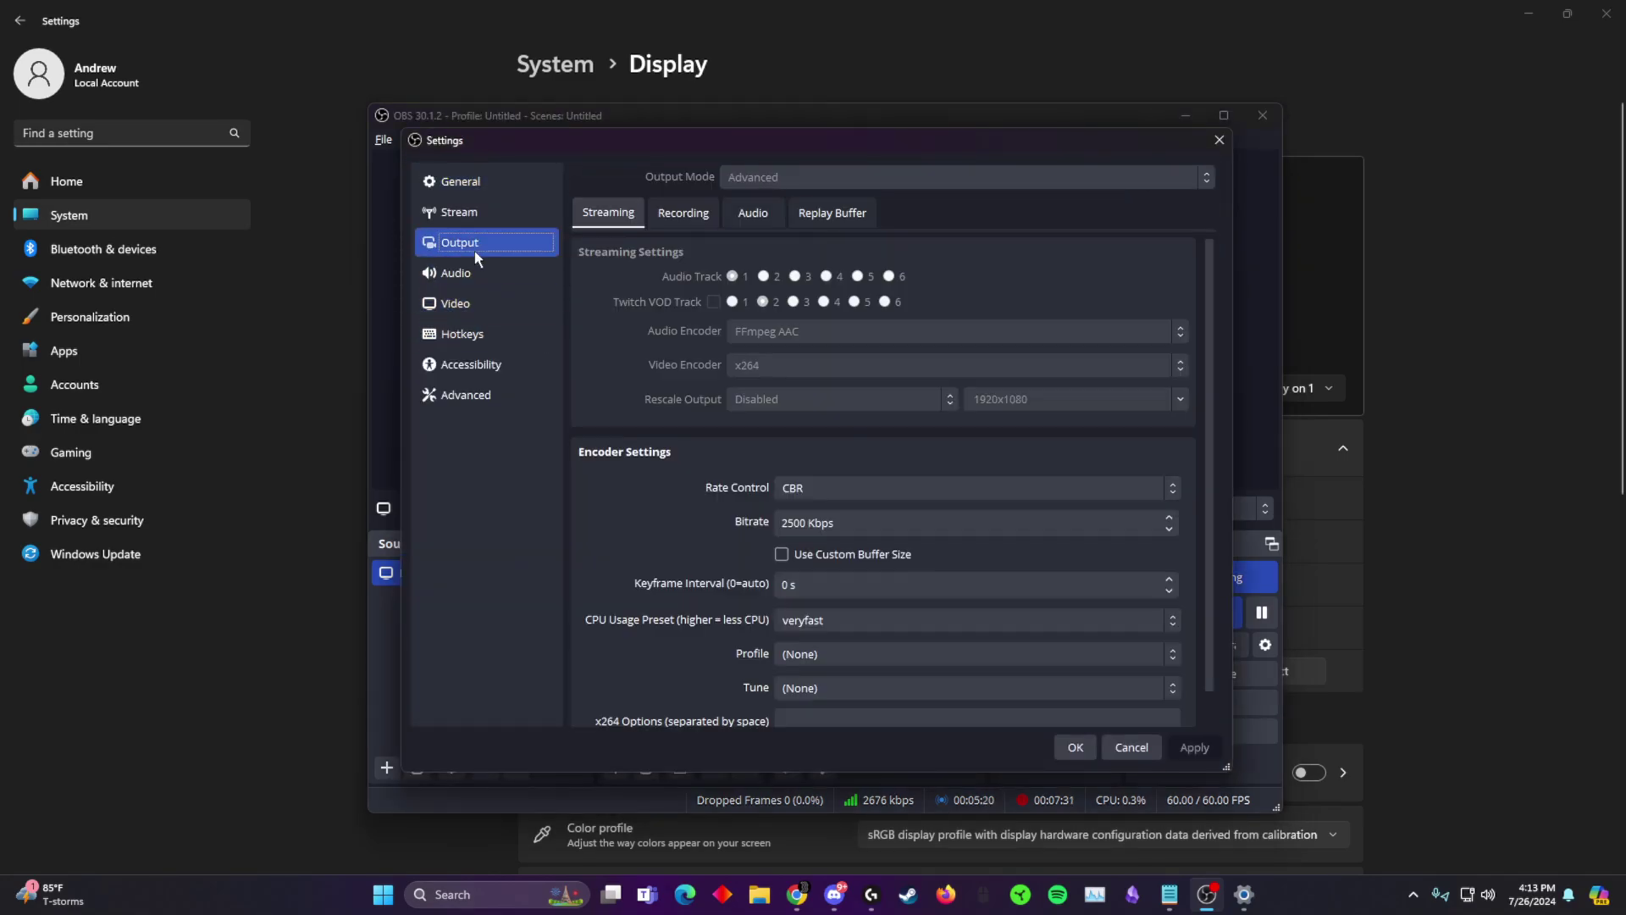
click(475, 303)
click(476, 366)
Step: Look through the OBS hotkey list for any scene-changing hotkeys, and close the settings window
click(464, 333)
scroll(652, 453, down, 3)
scroll(656, 457, up, 3)
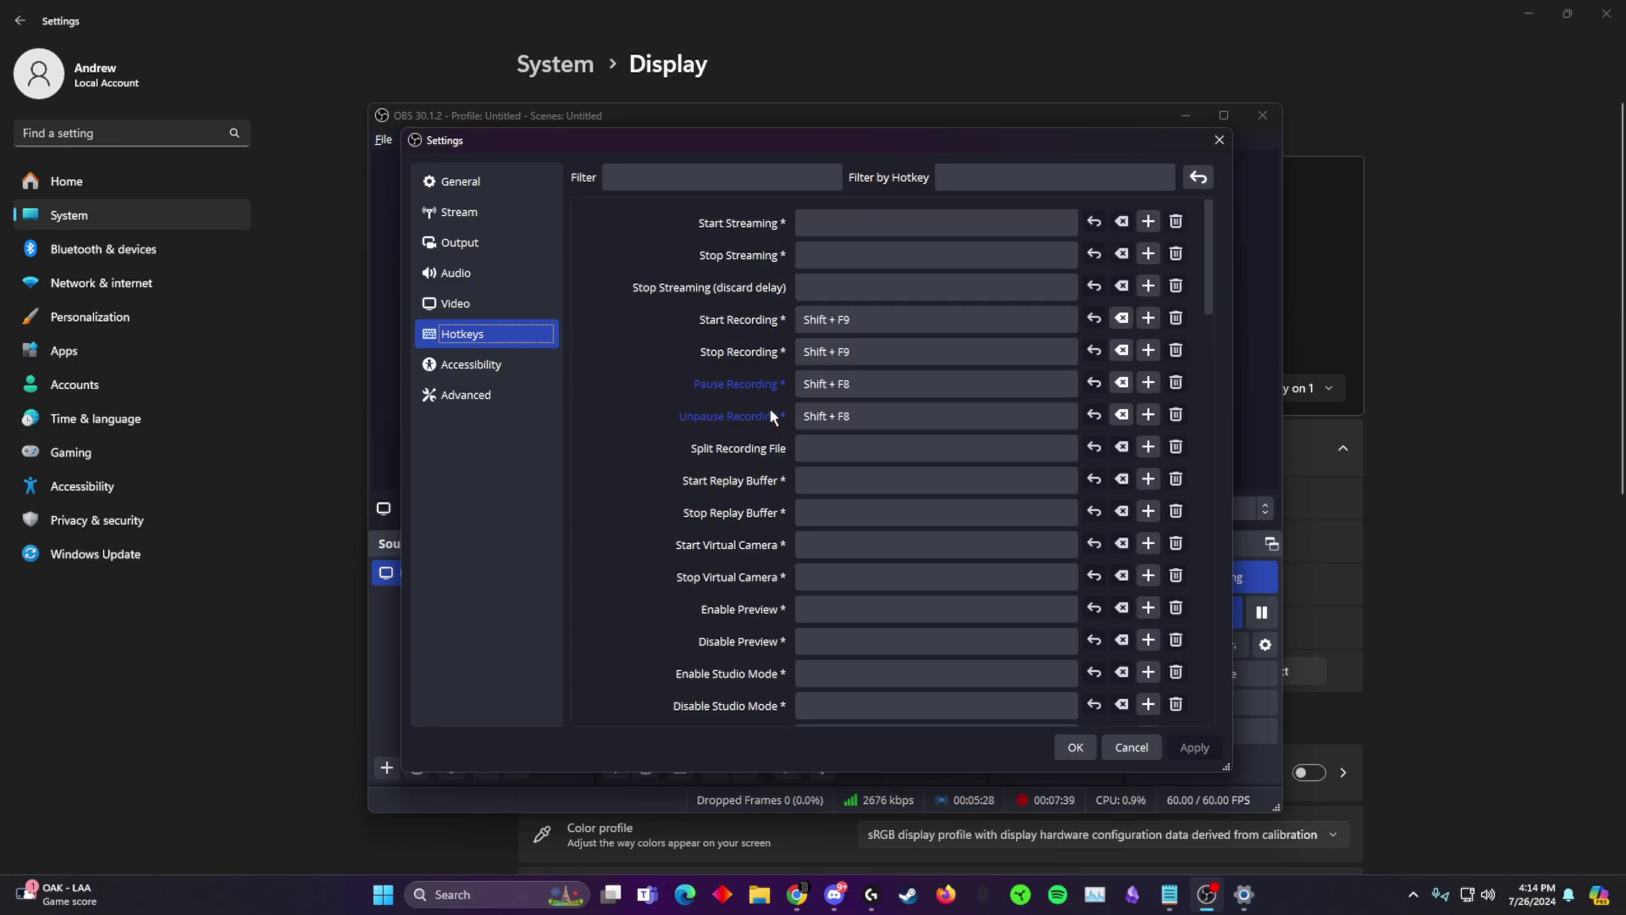
scroll(810, 387, down, 1)
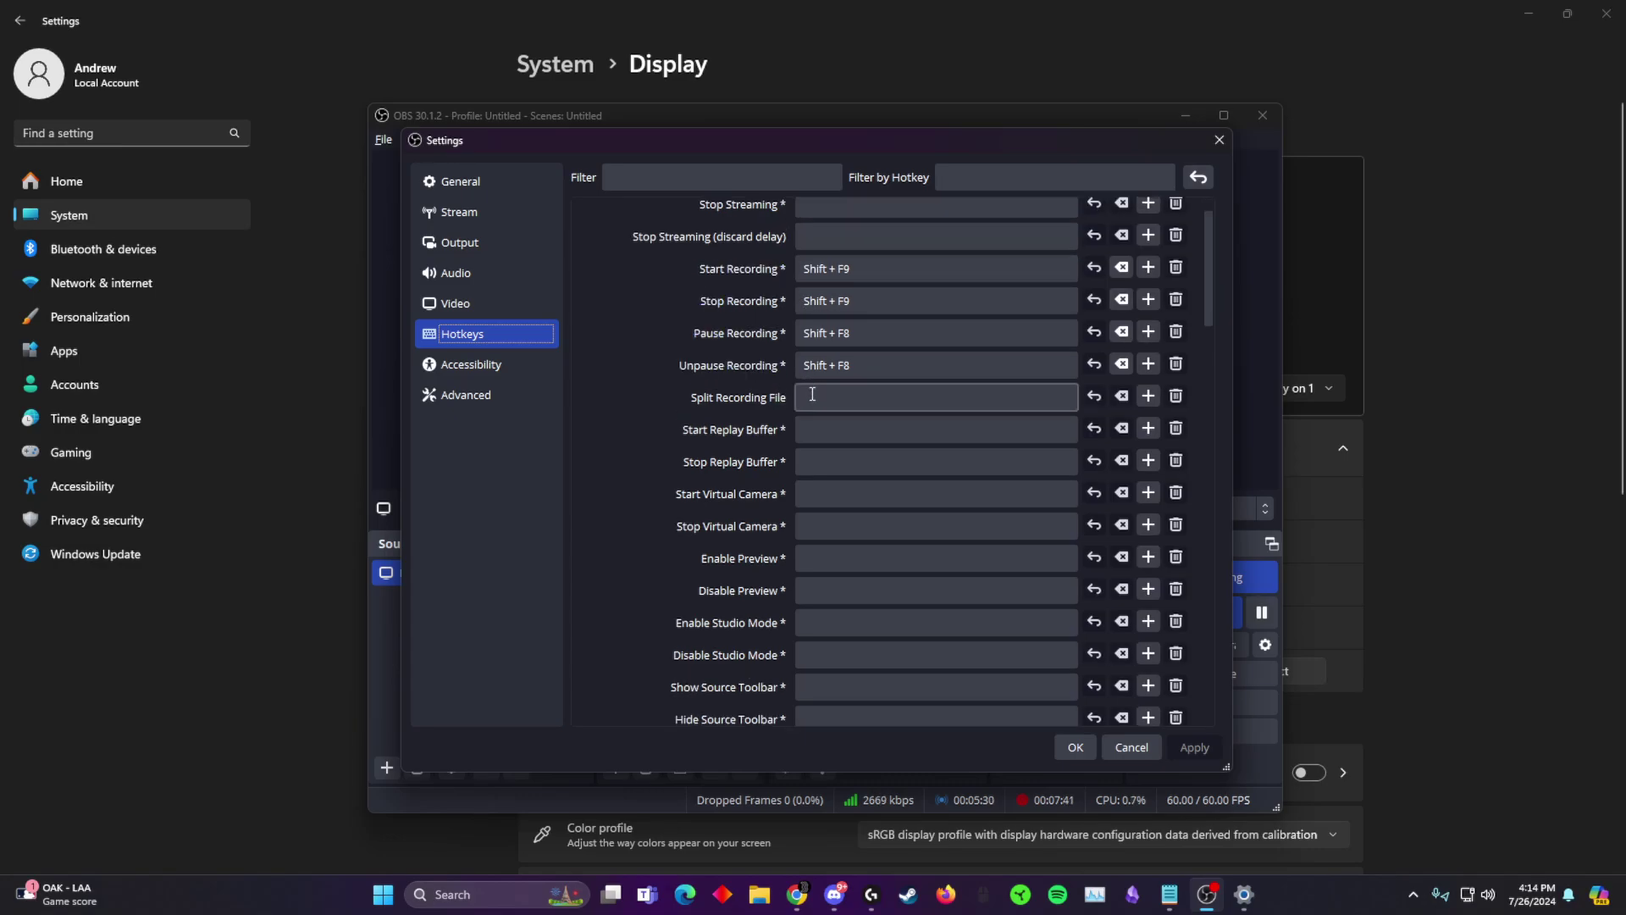
scroll(694, 512, down, 2)
scroll(684, 486, up, 3)
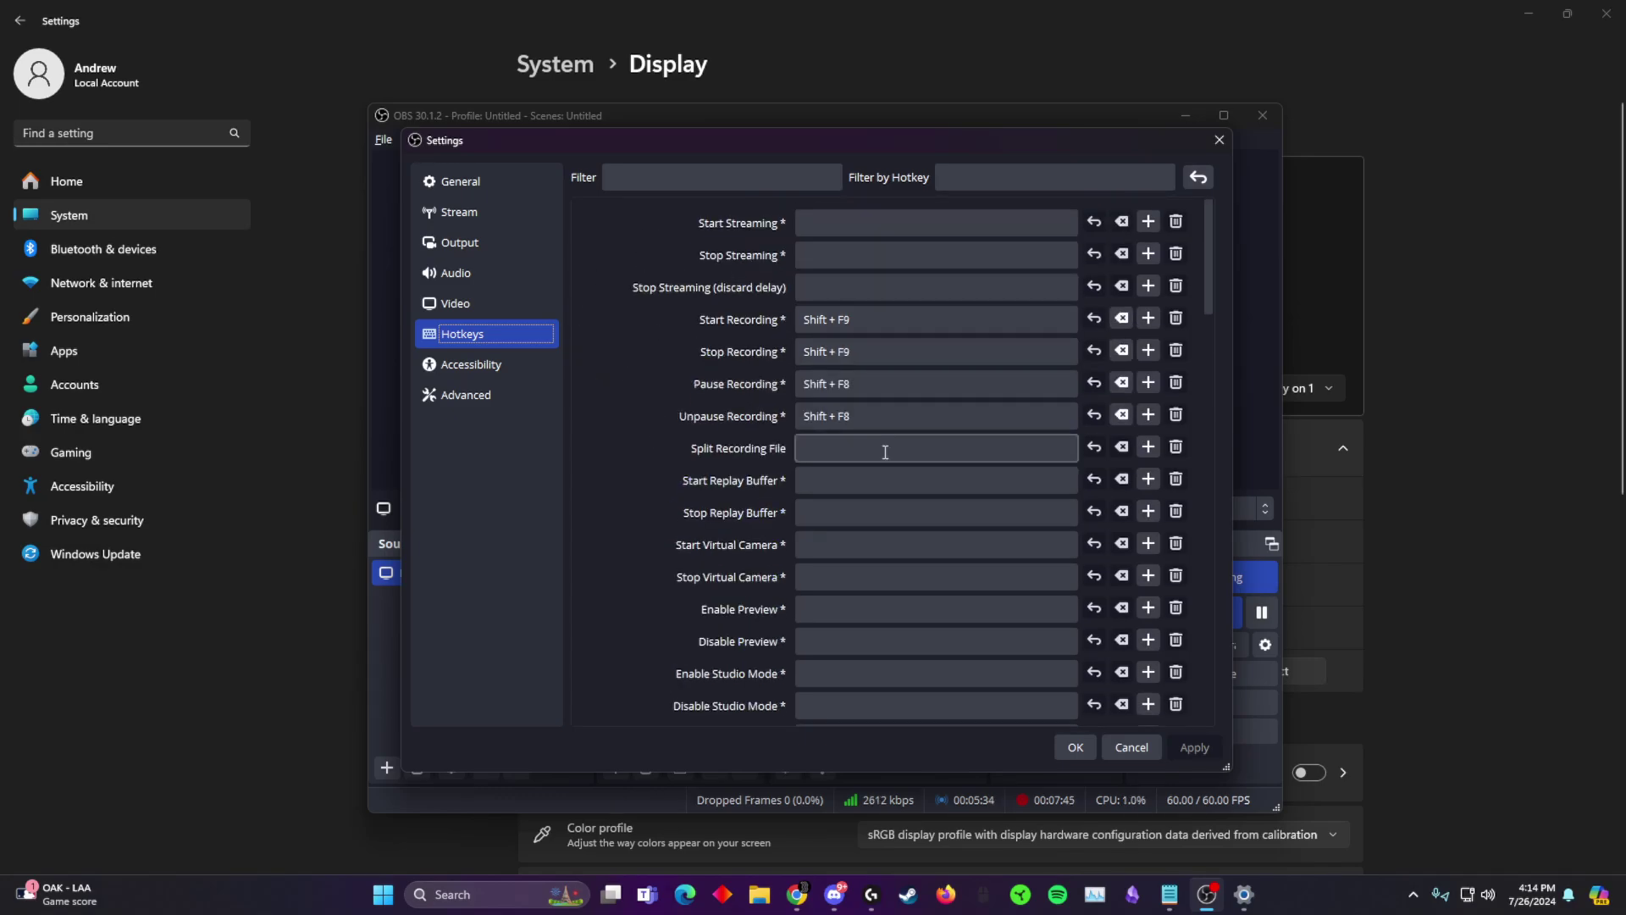
scroll(671, 486, down, 10)
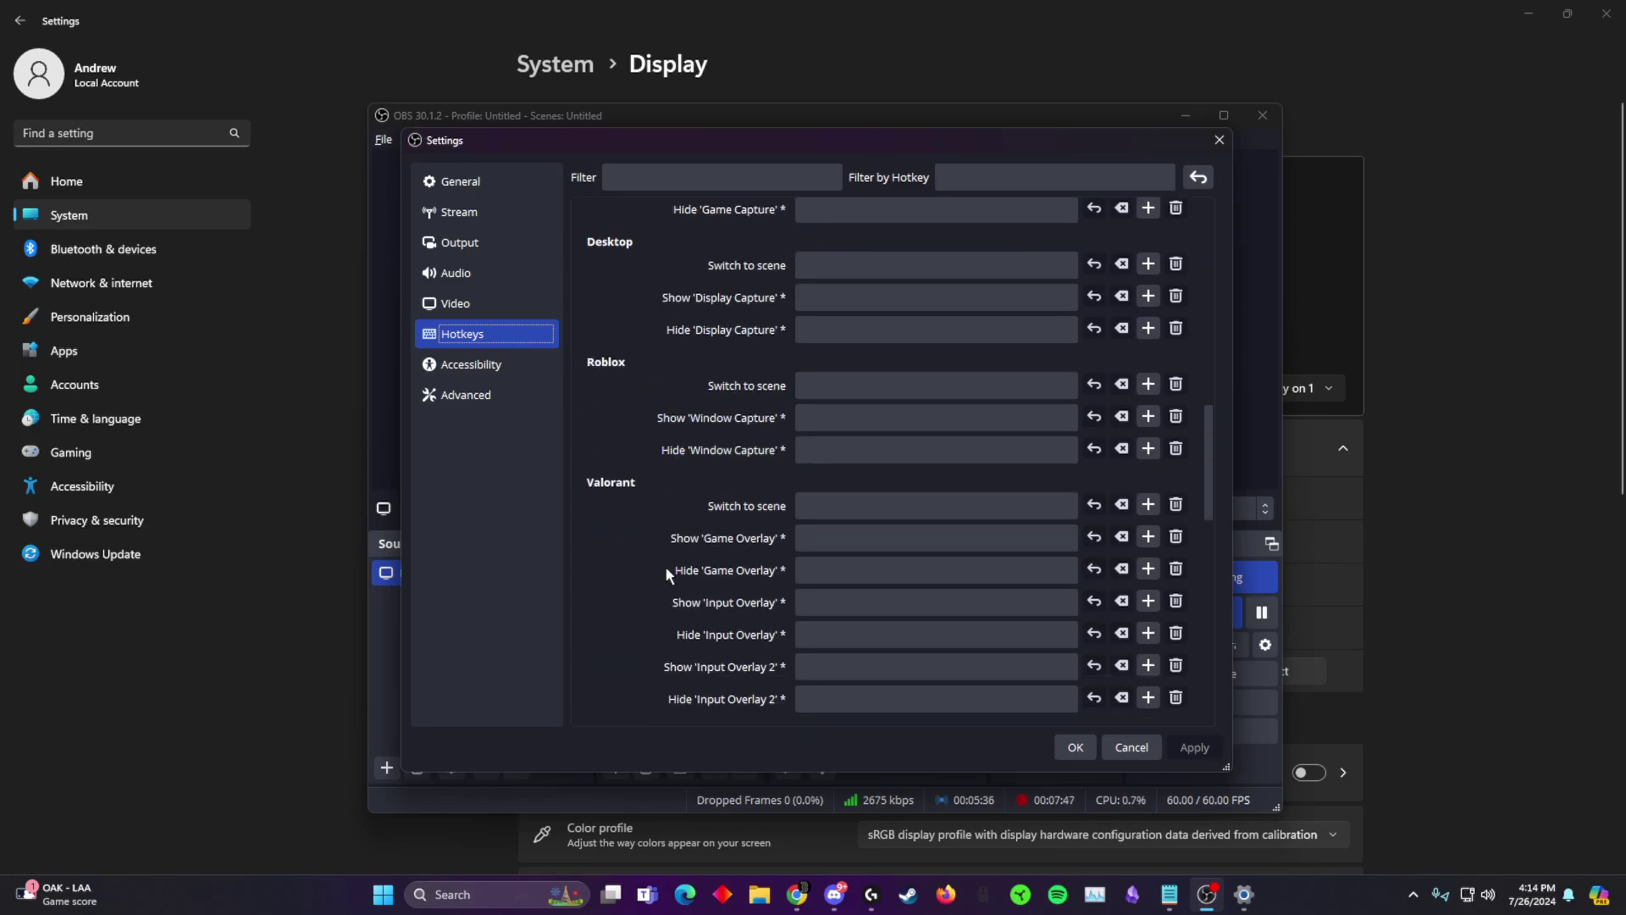
scroll(847, 553, up, 10)
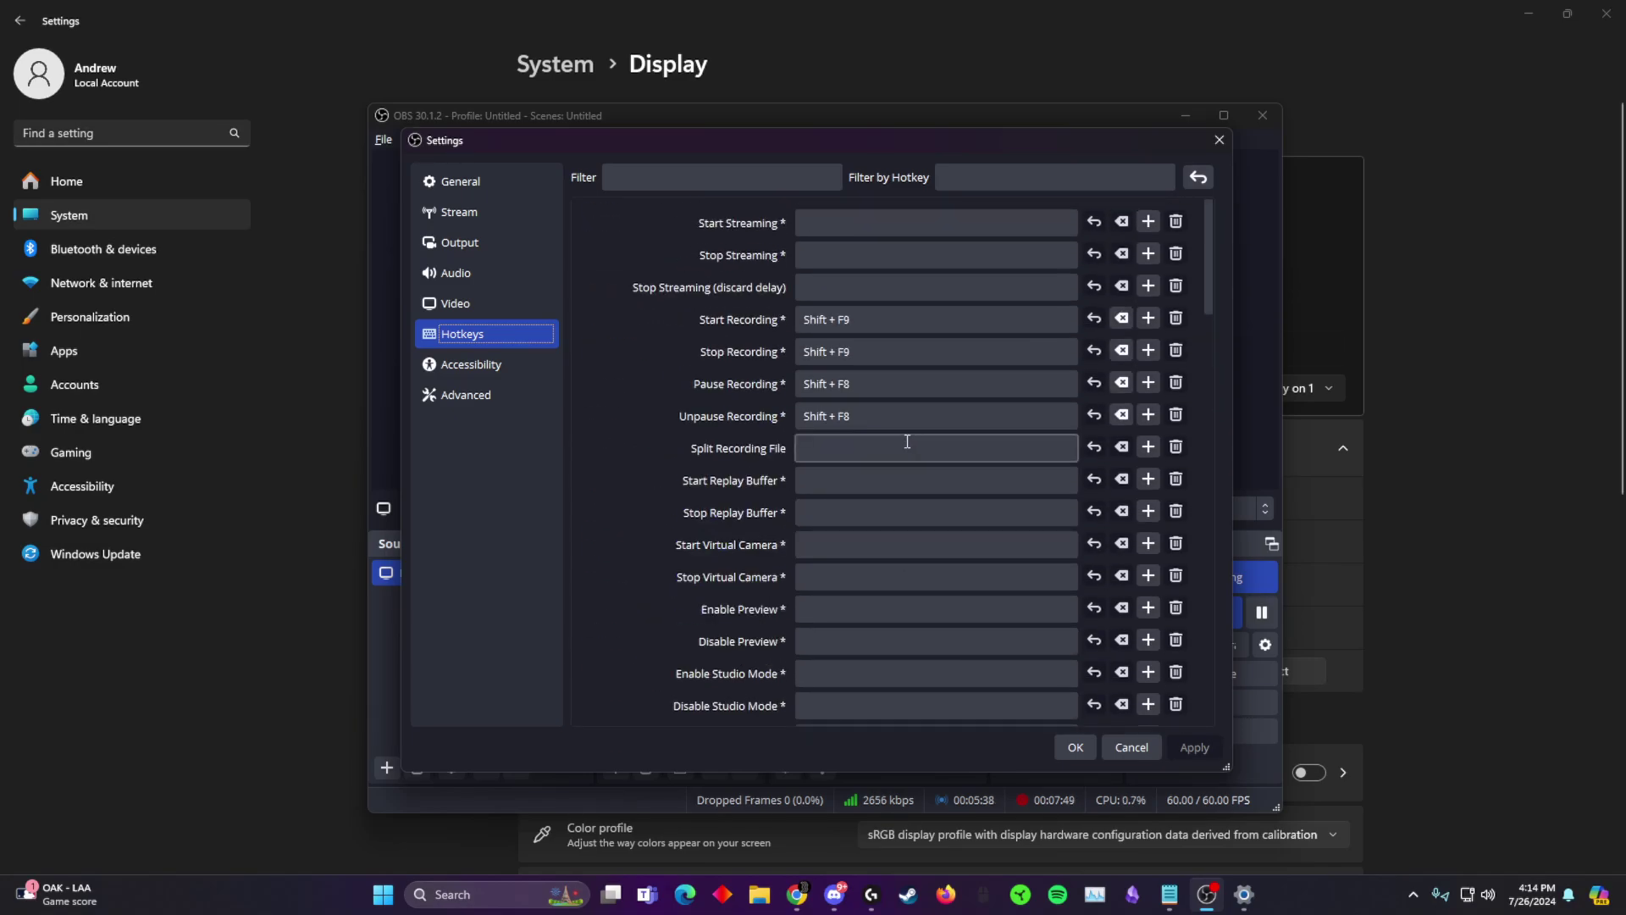
scroll(1159, 383, down, 5)
drag(1208, 365, 1177, 255)
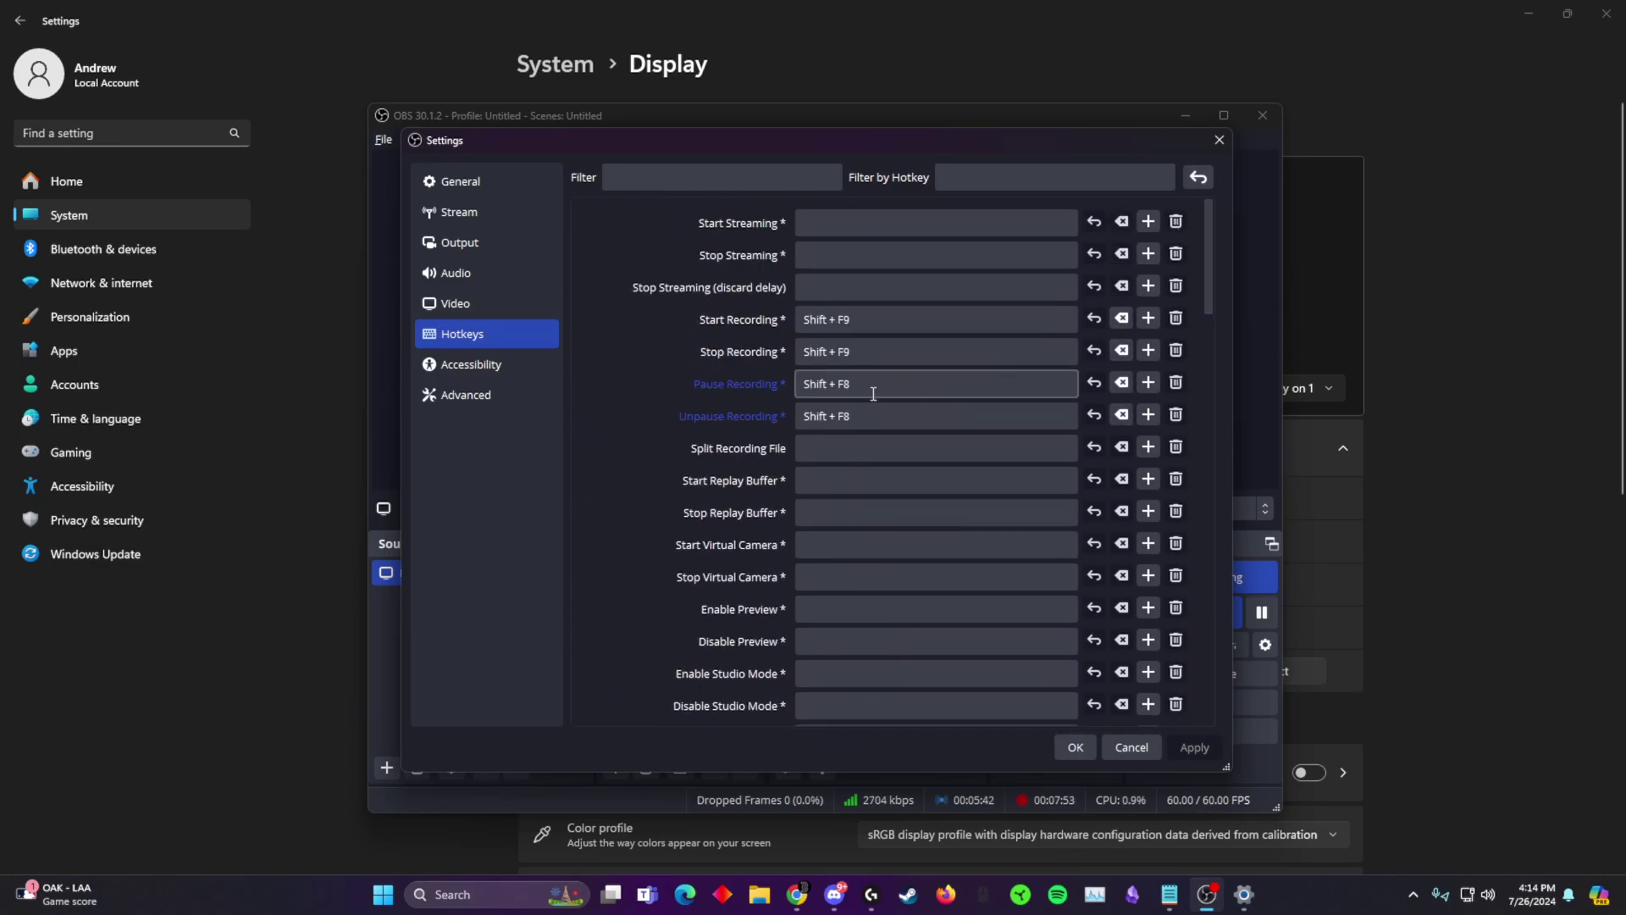
click(1075, 747)
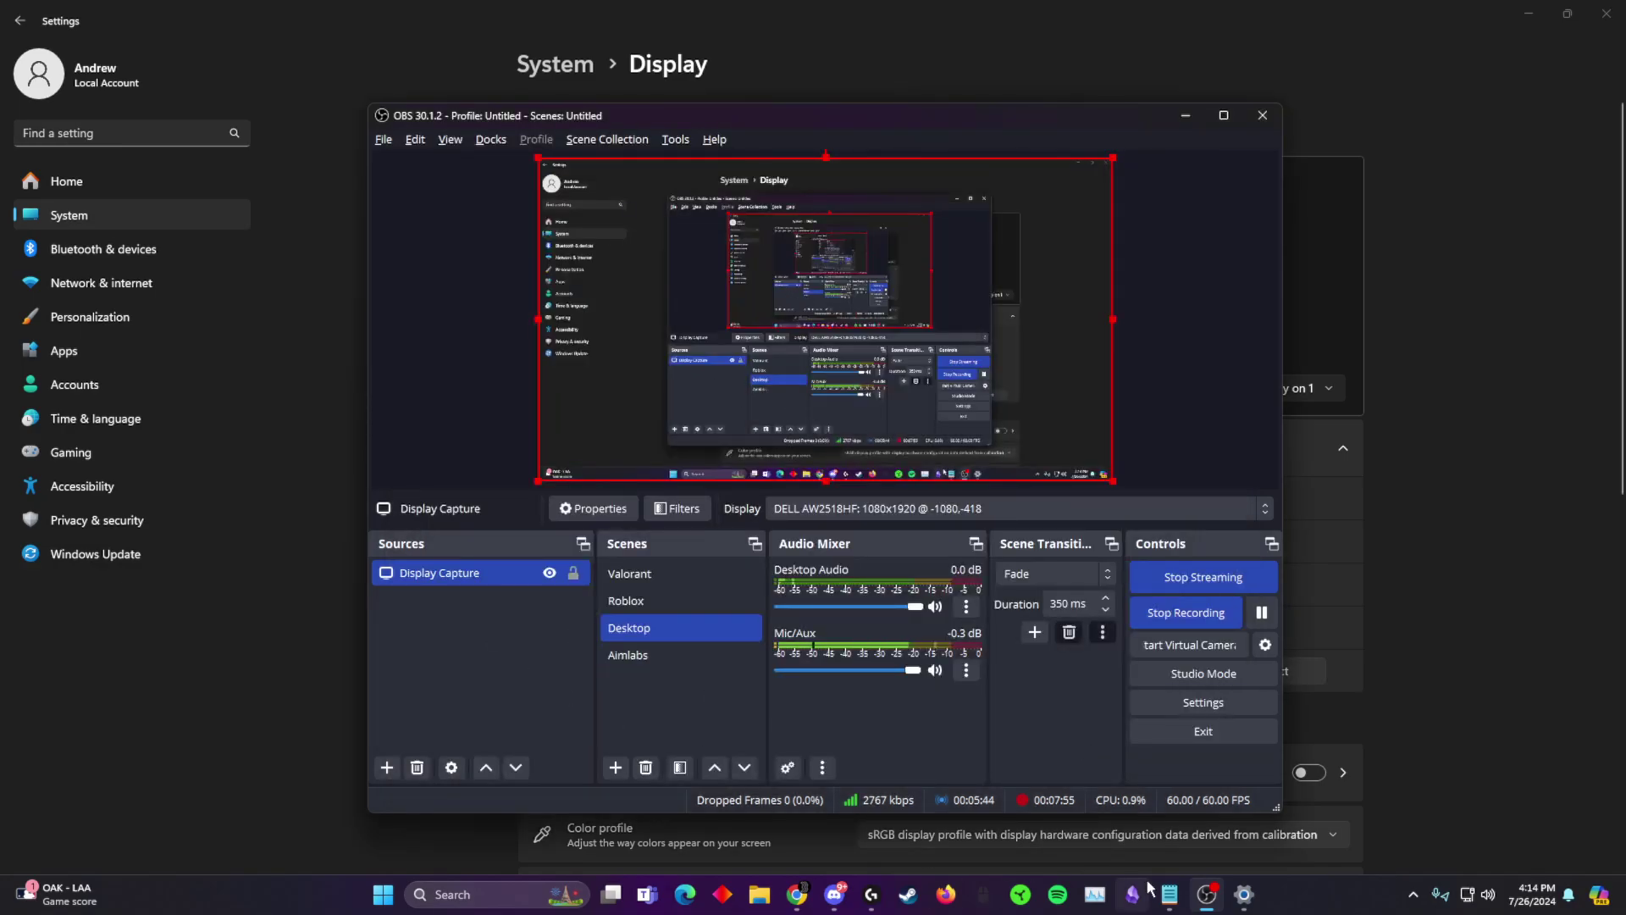
Step: Highlight the Roblox client settings rule (item 8) in the CCL Regulations notes, and find the file location of Roblox Player
click(1169, 894)
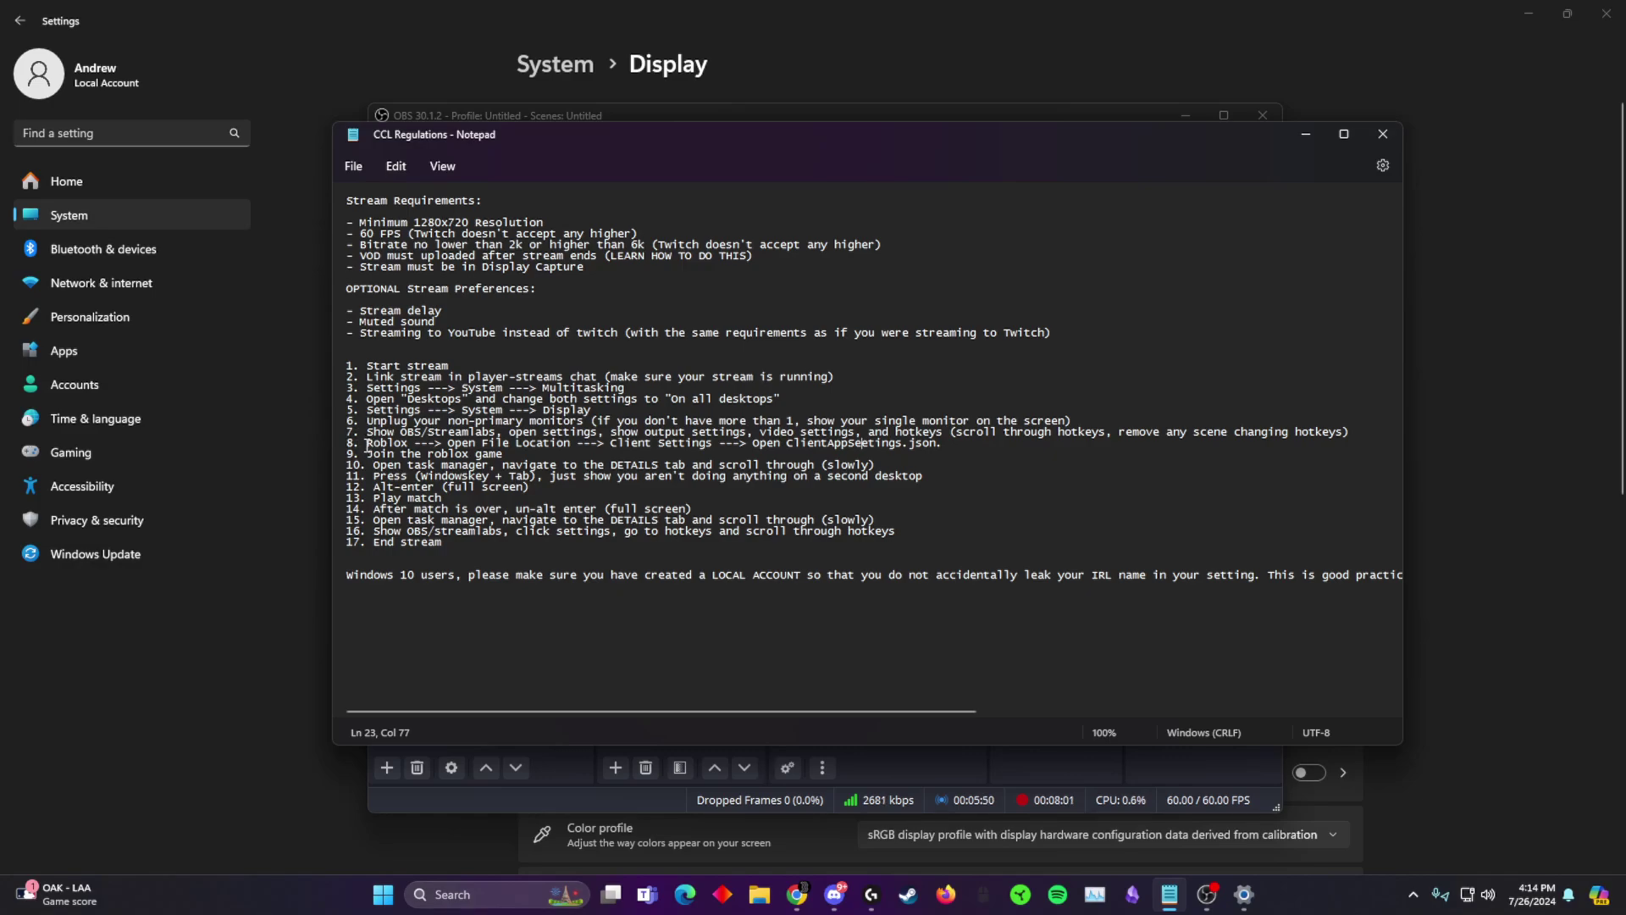
drag(368, 442, 975, 445)
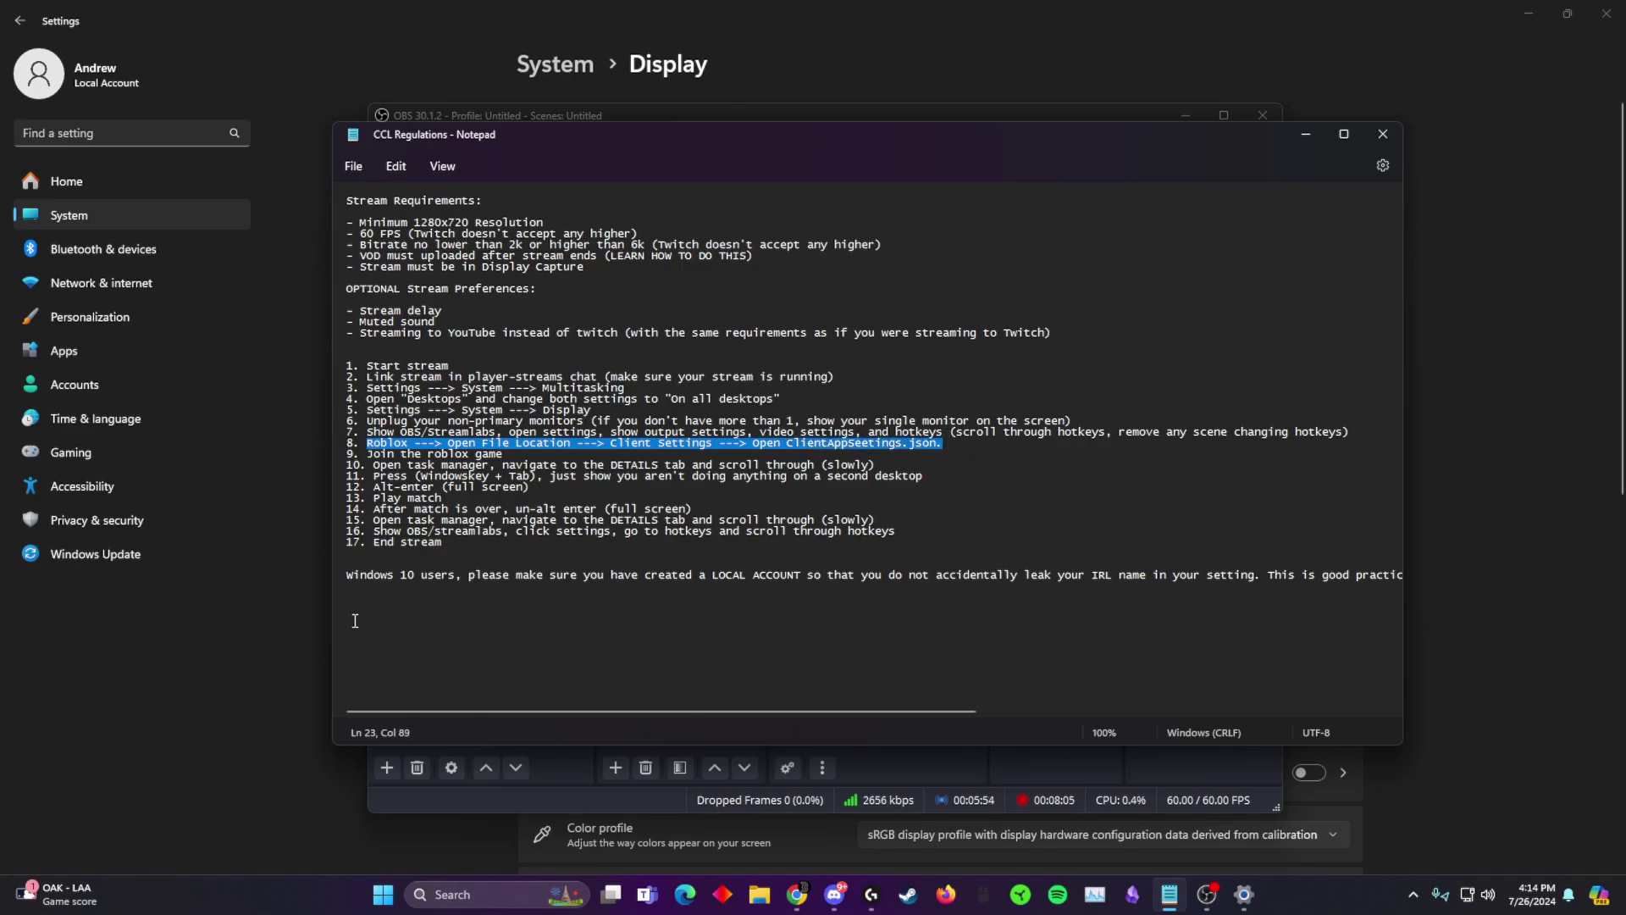
click(462, 895)
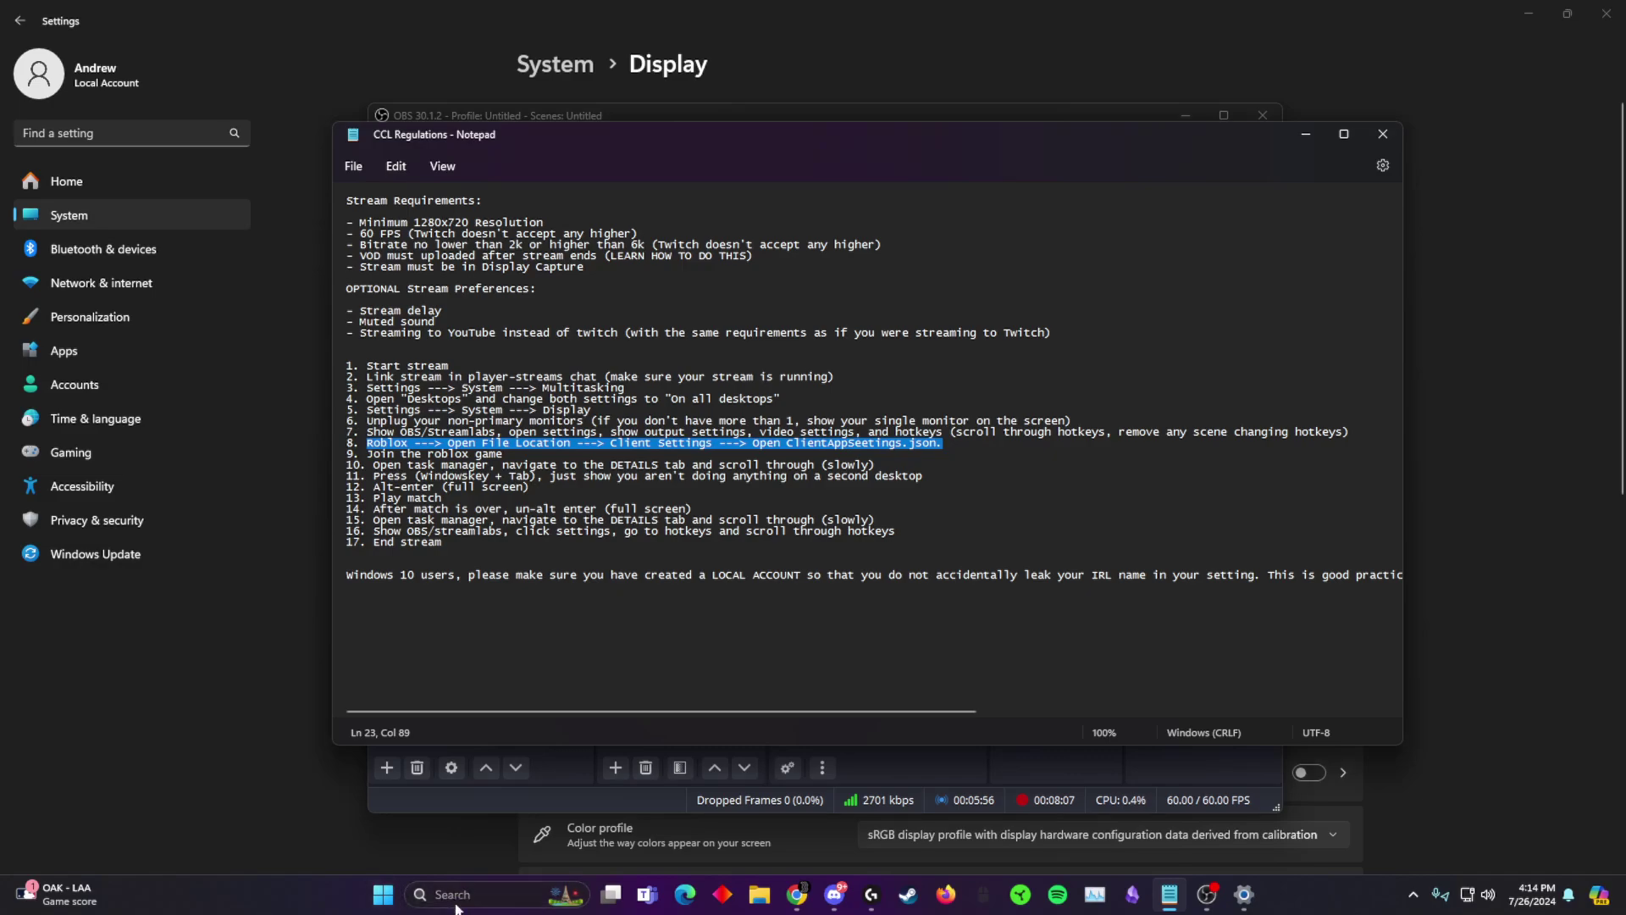
text(roblox)
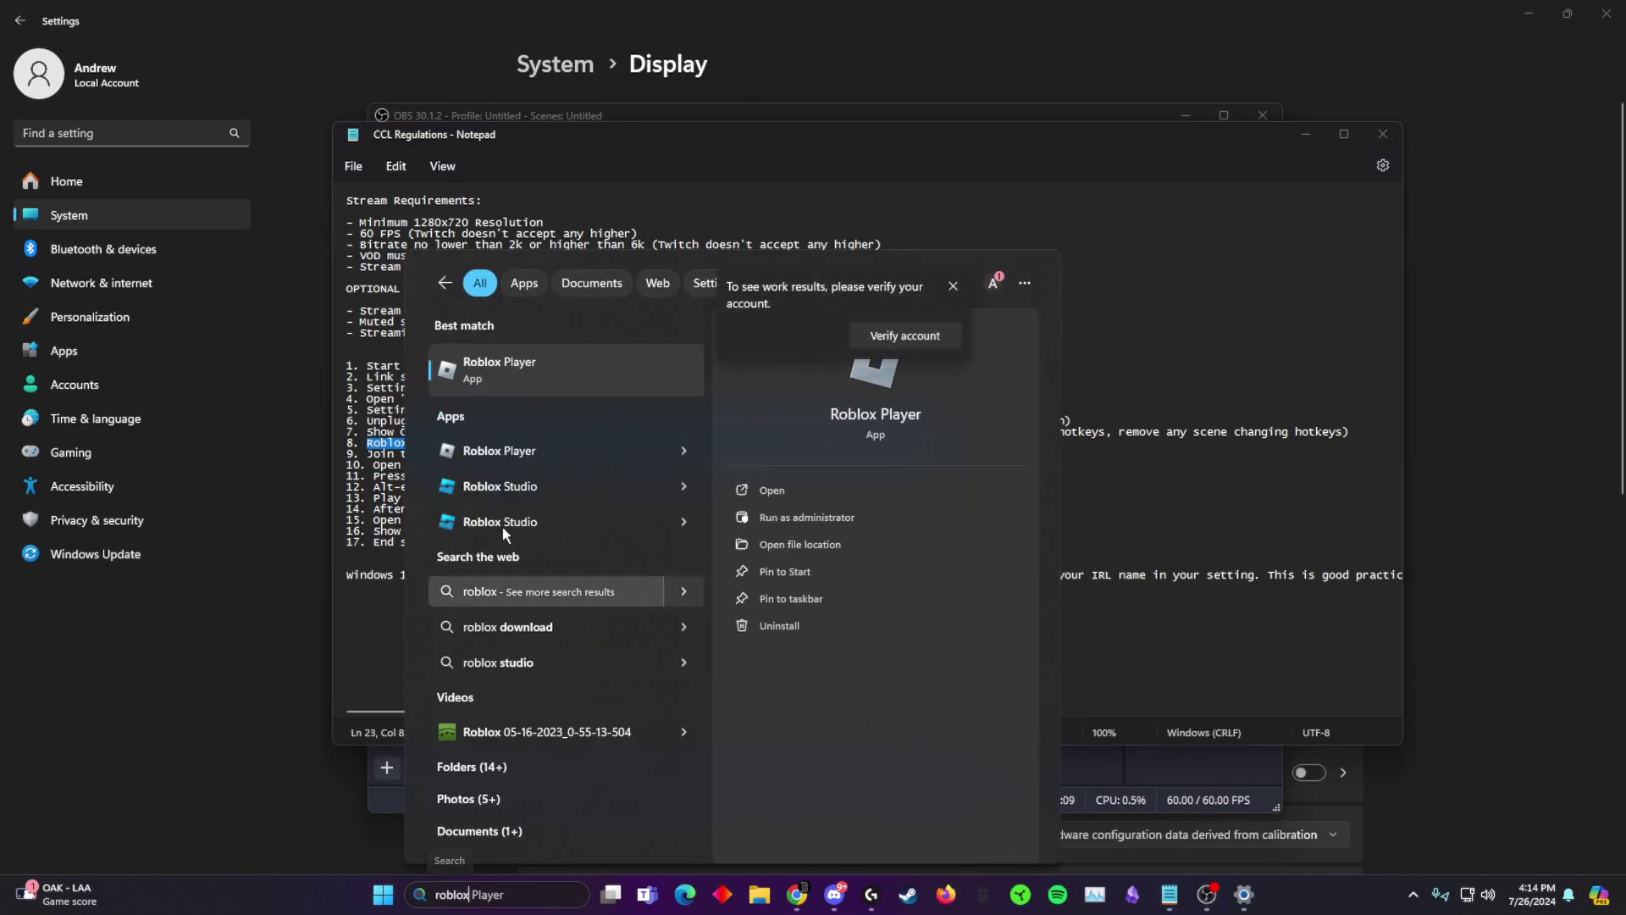
click(832, 546)
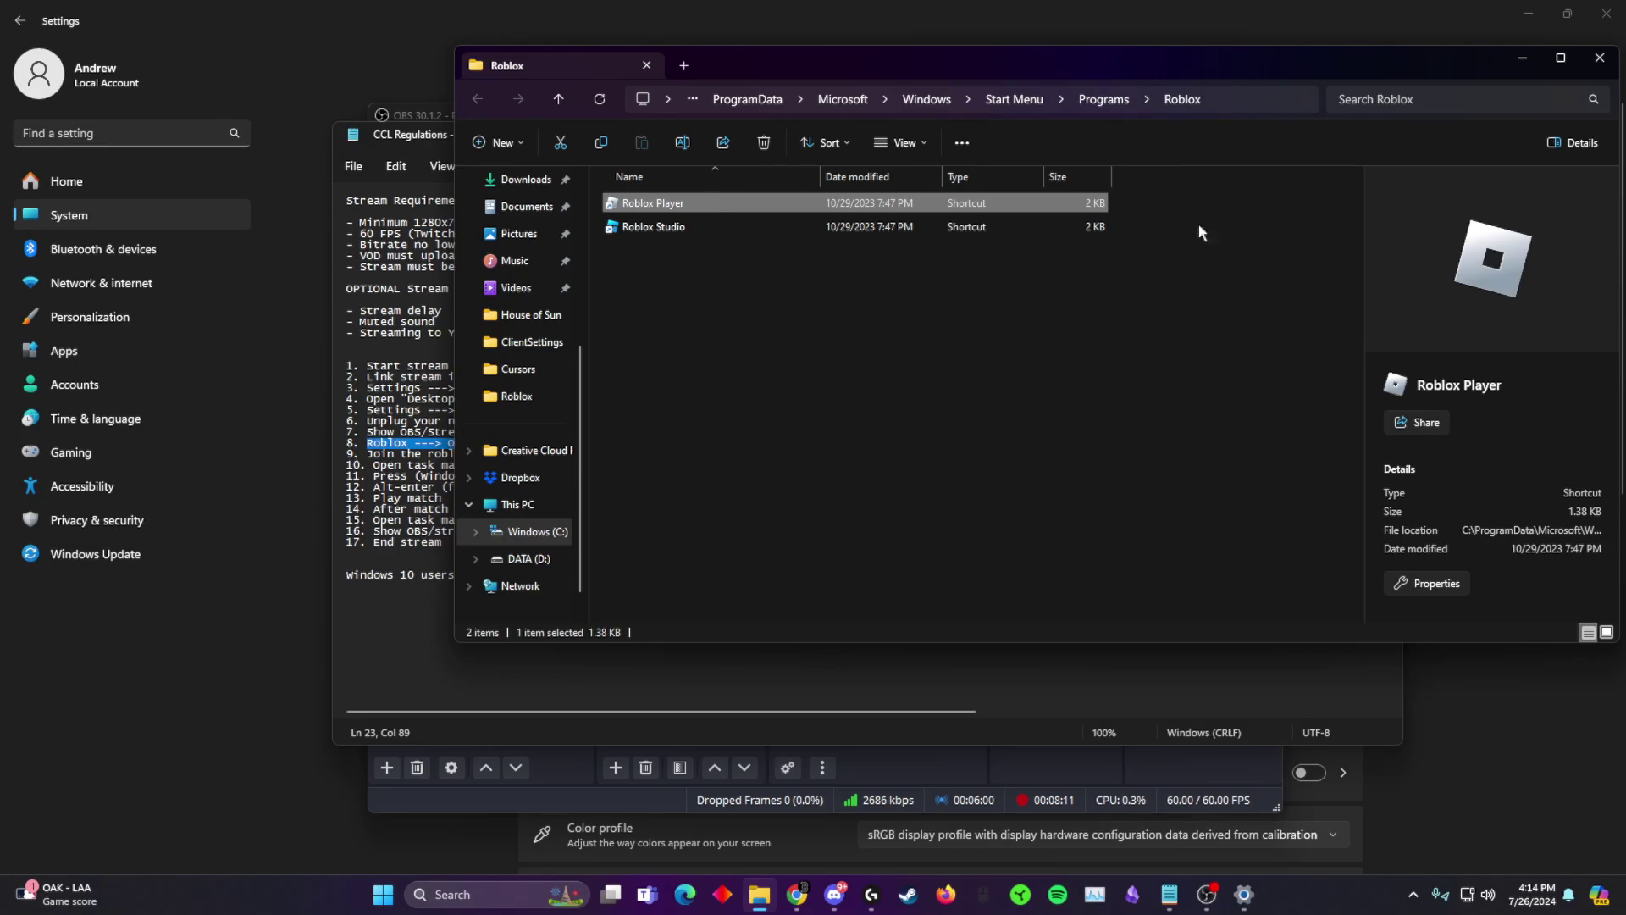
Step: Follow the Roblox Player shortcut to its version folder and open the ClientAppSettings JSON file inside ClientSettings
right_click(700, 202)
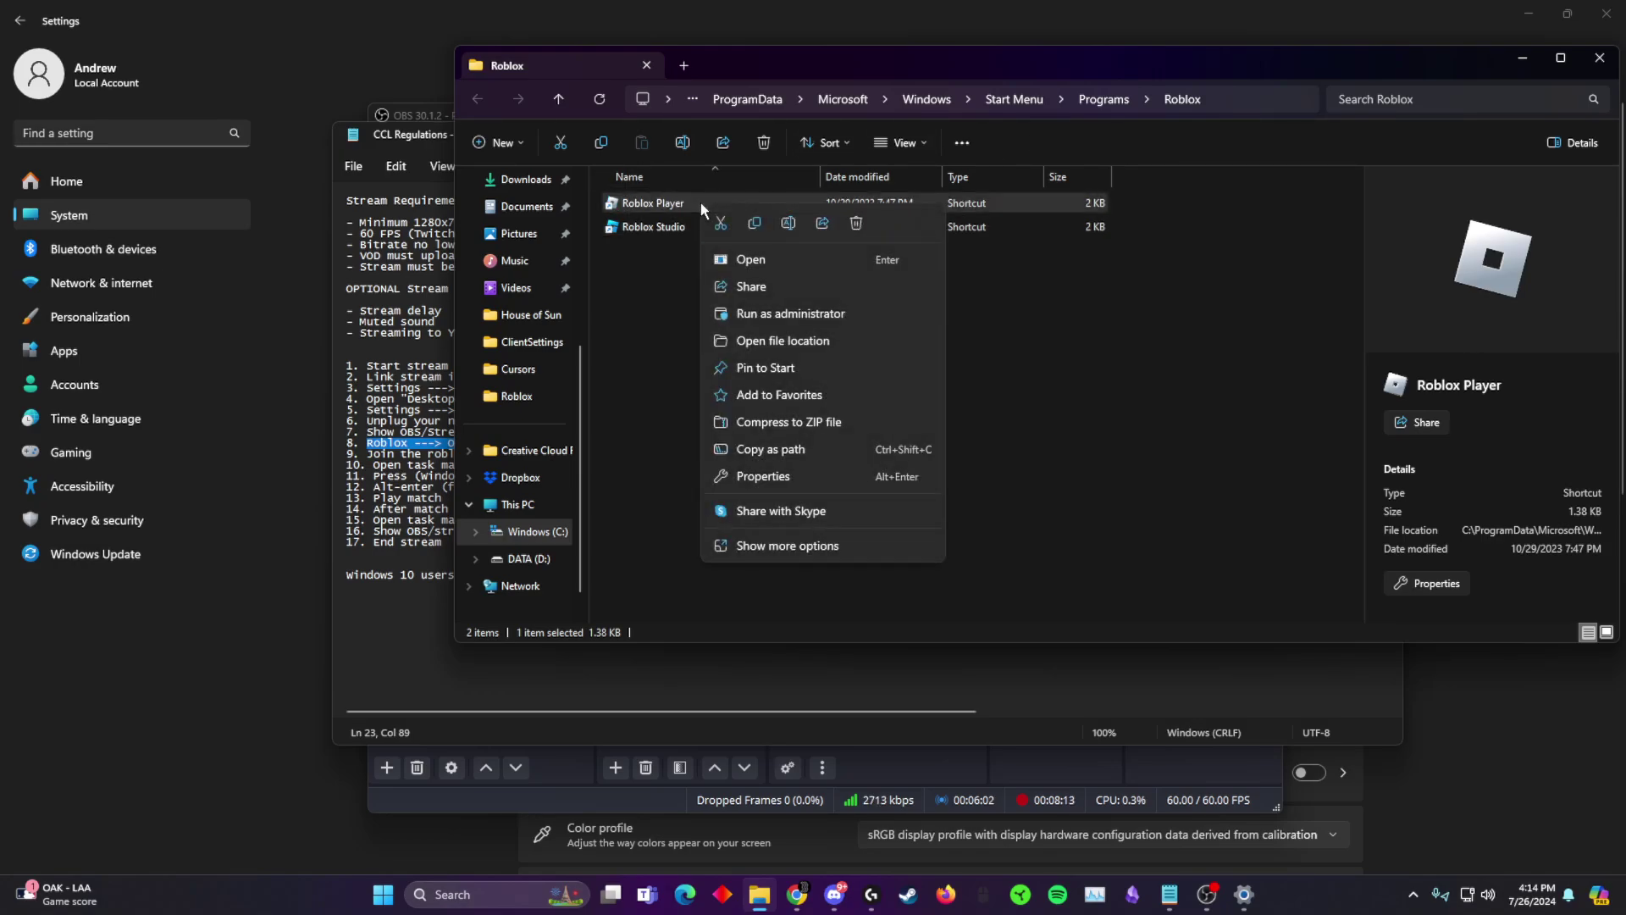
click(808, 337)
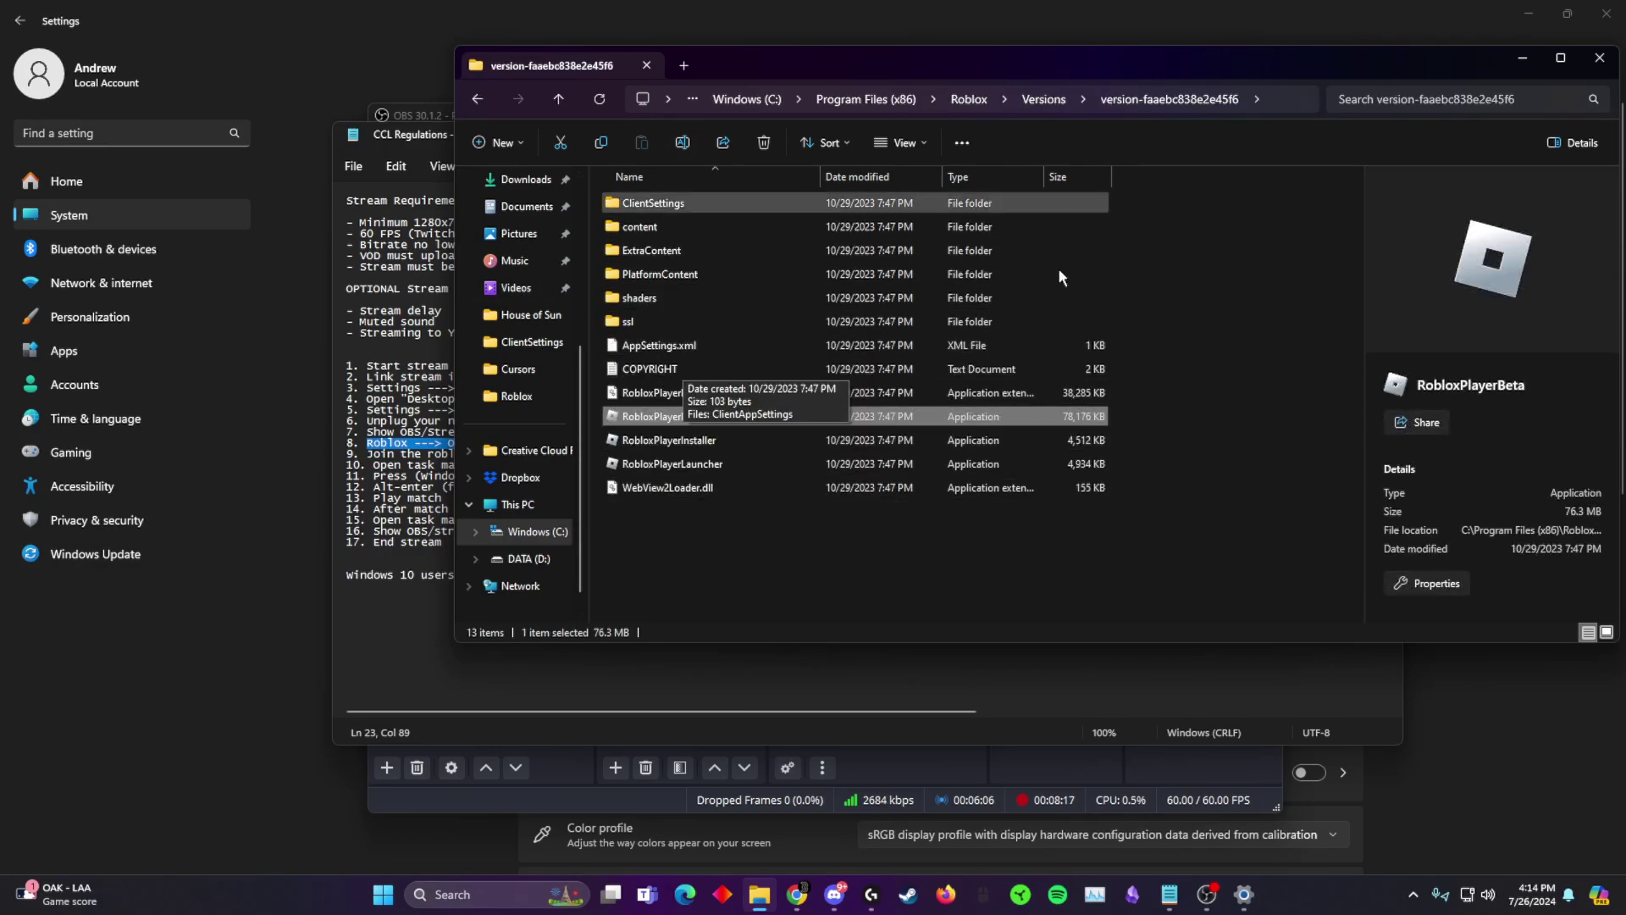
double_click(716, 206)
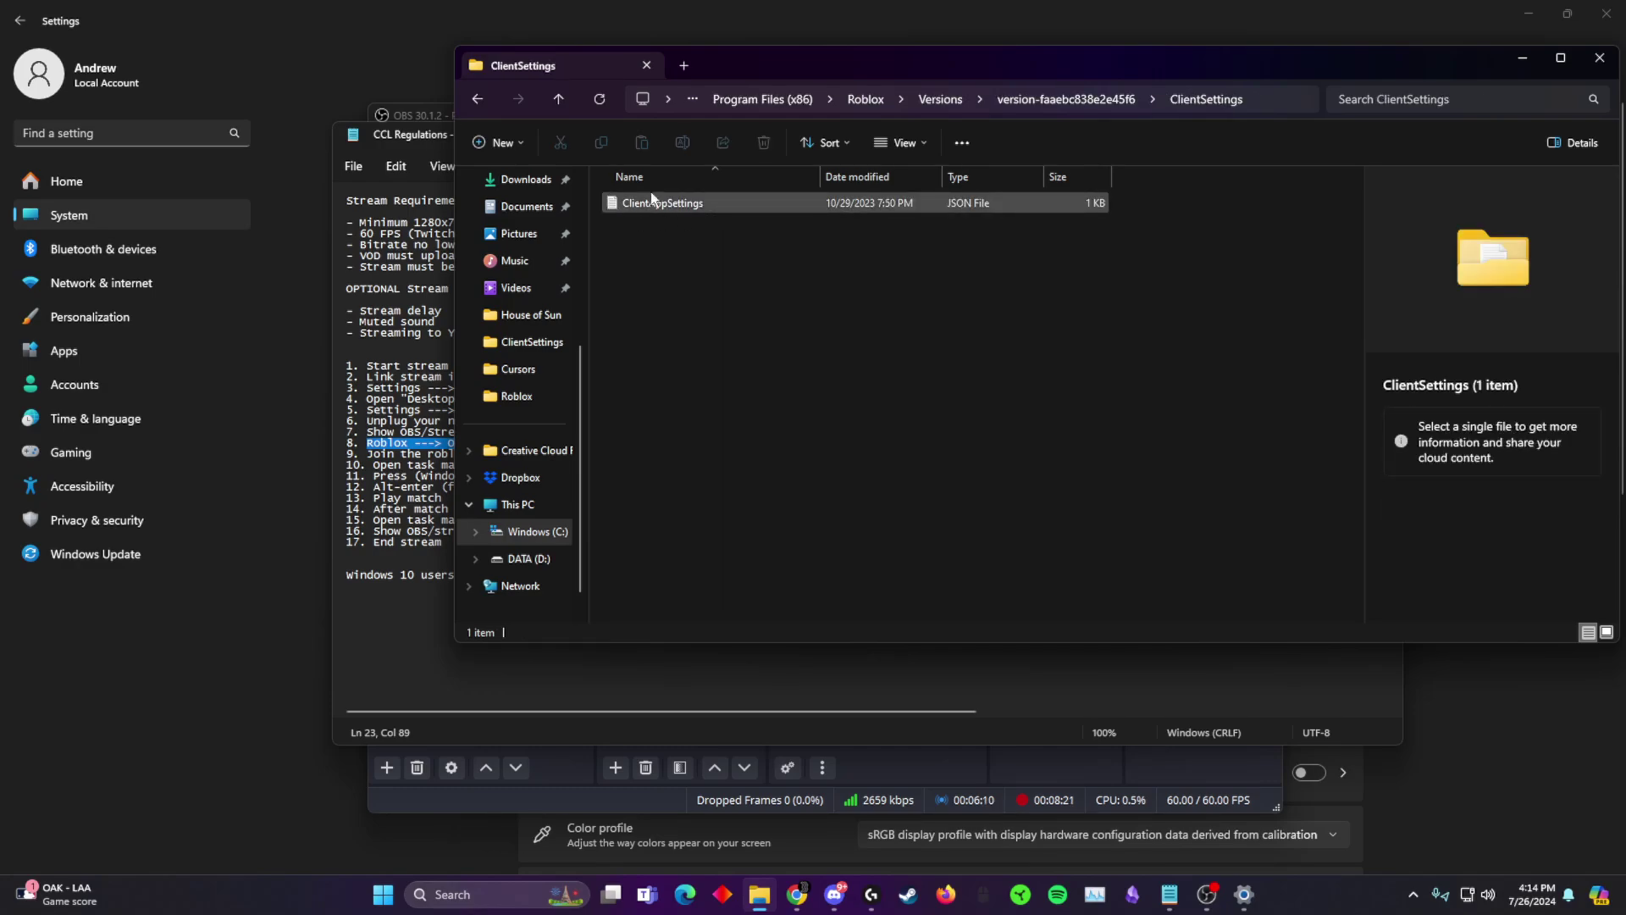
click(807, 198)
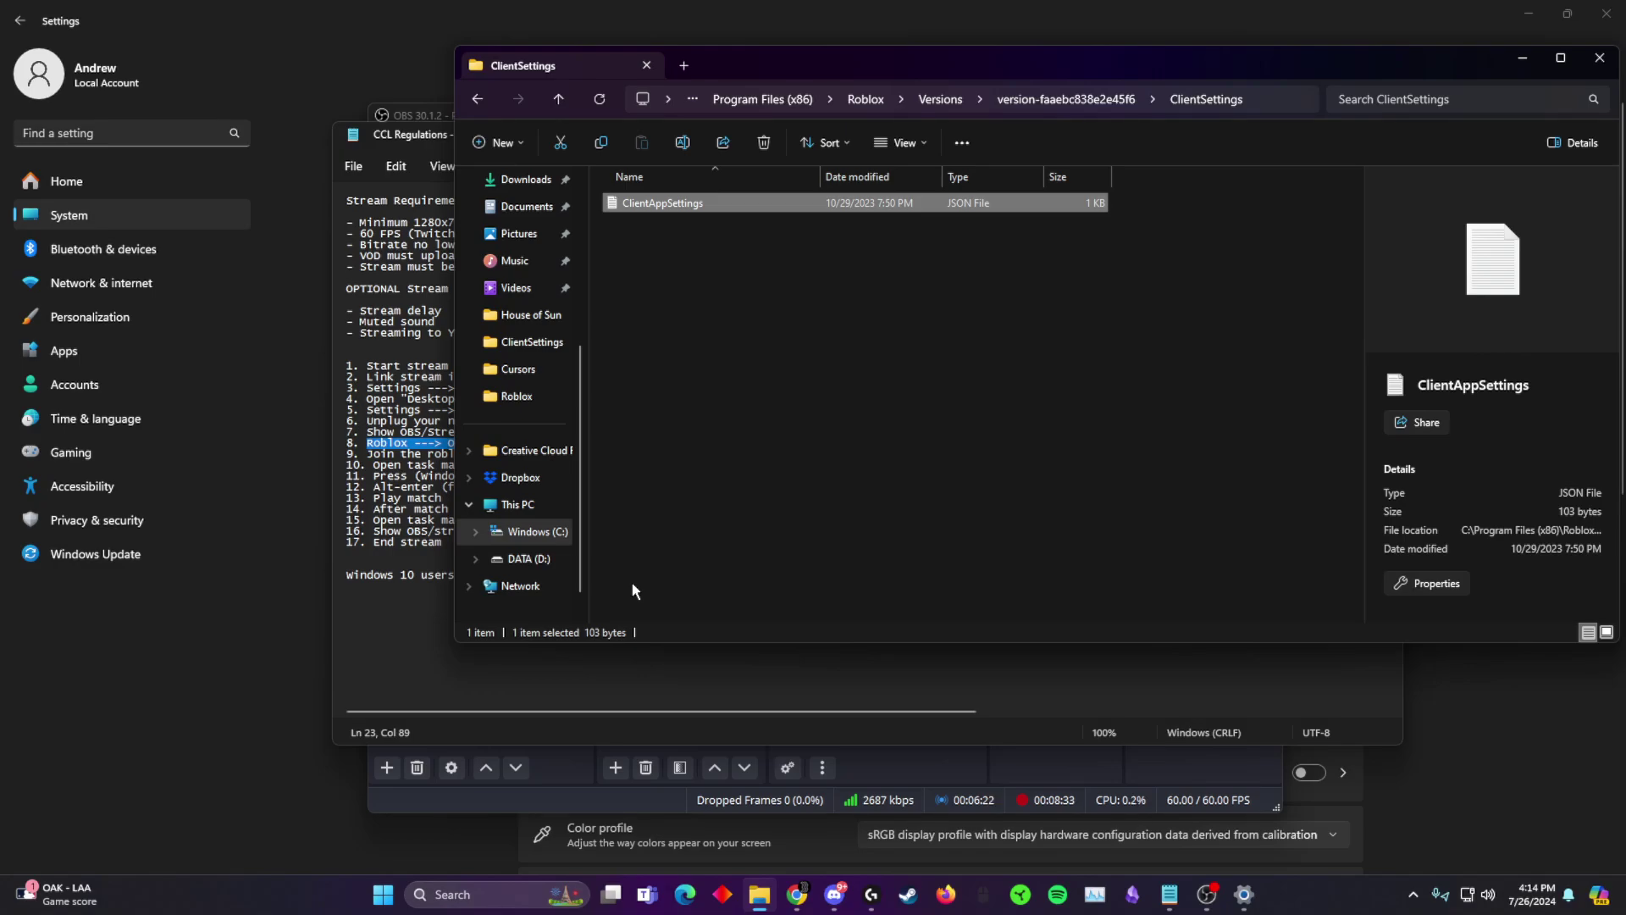
double_click(738, 200)
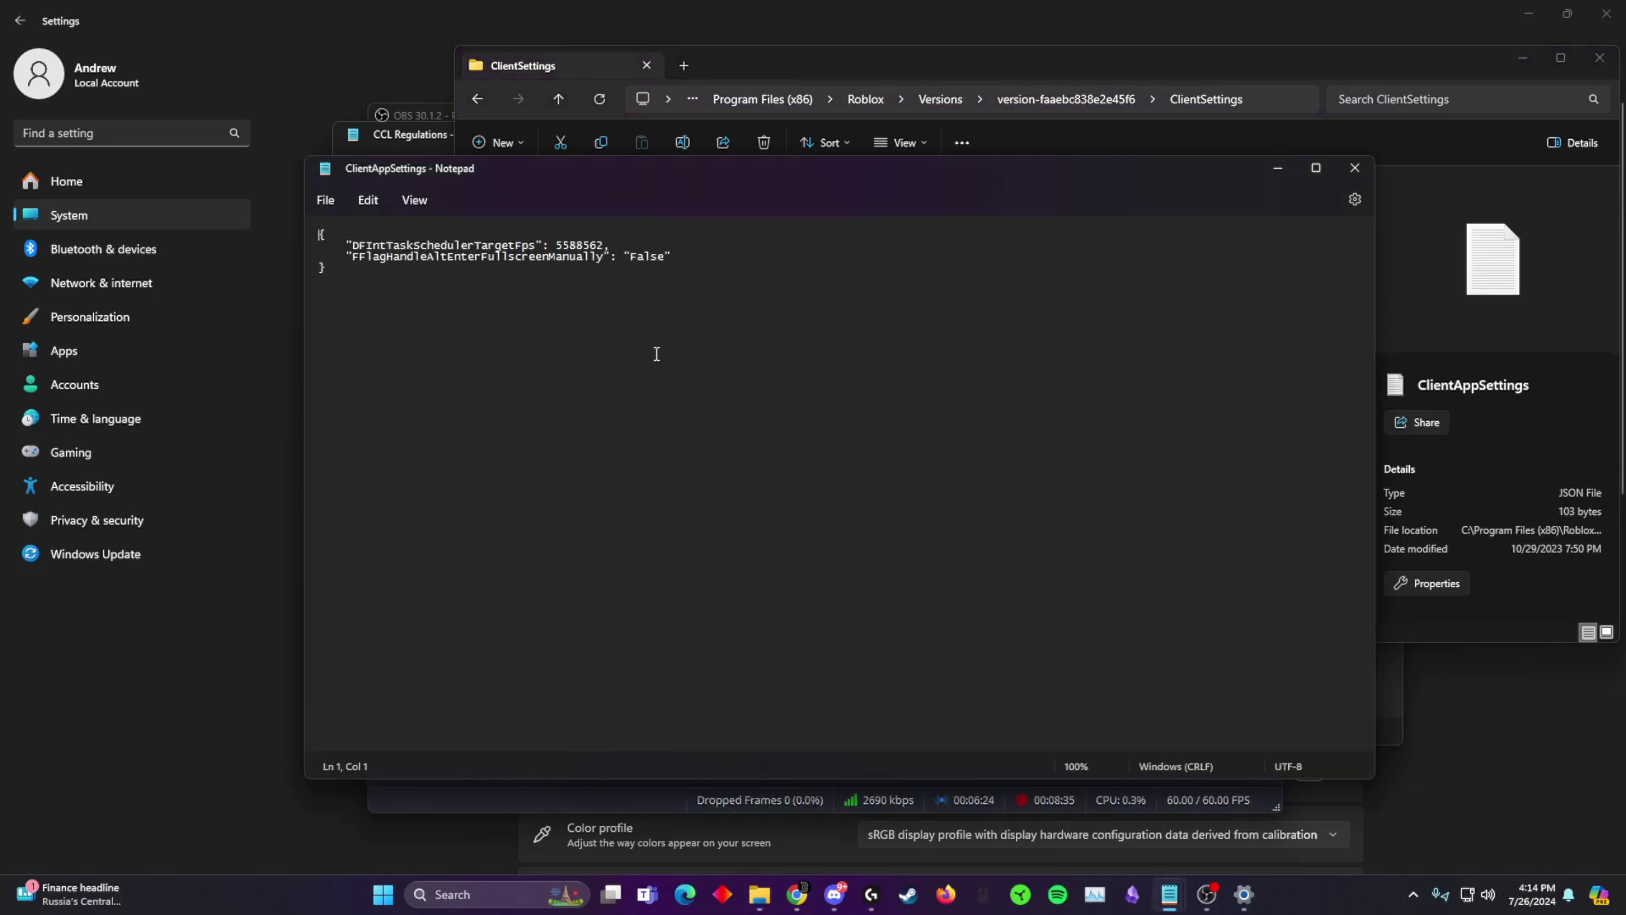
Step: Close ClientAppSettings, show its contents once more, and close both the file and the ClientSettings folder window
click(1355, 169)
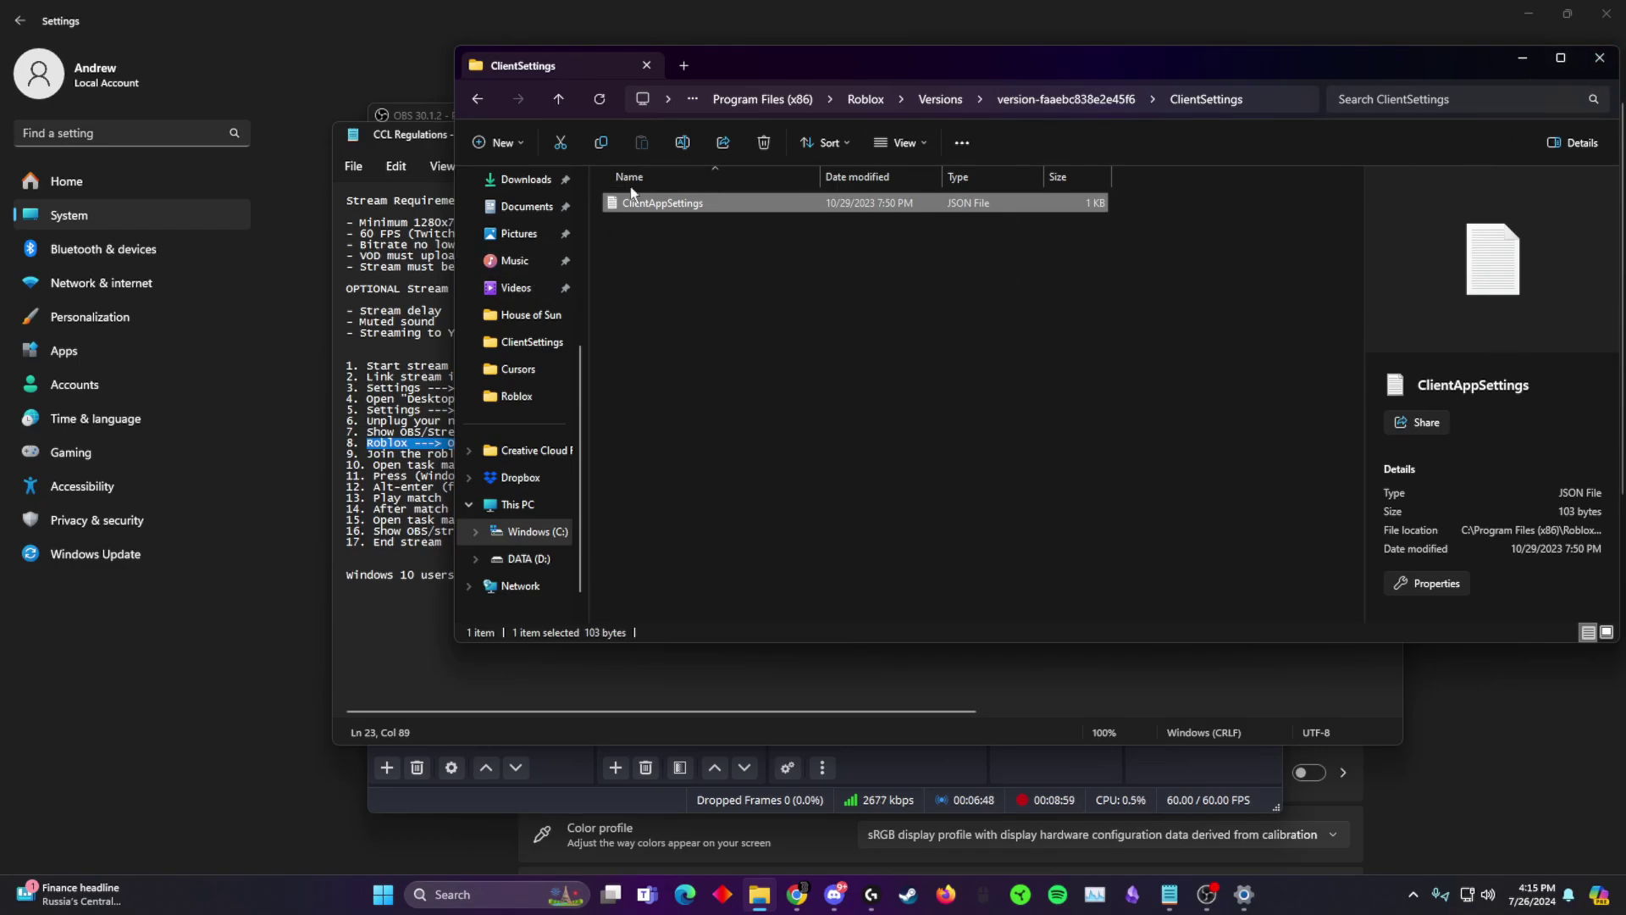
double_click(678, 203)
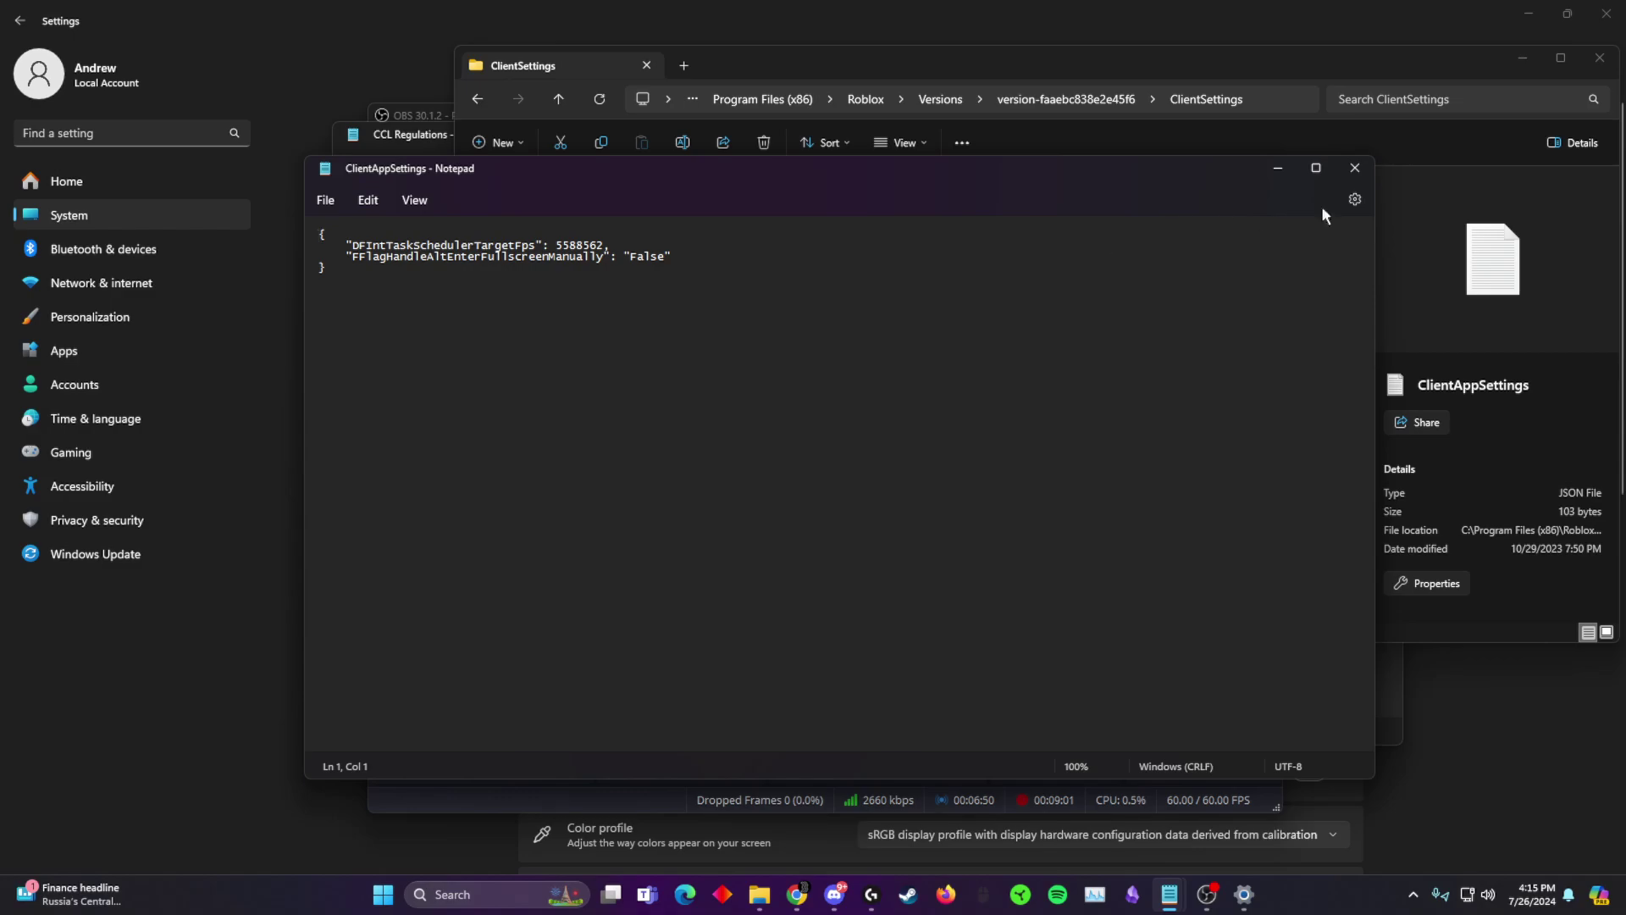
key(alt+F4)
key(alt+F4)
Step: Go over the join-game rule (item 9) in the notes, and join the private server "t" from the RCL game page in Chrome
click(410, 464)
click(847, 455)
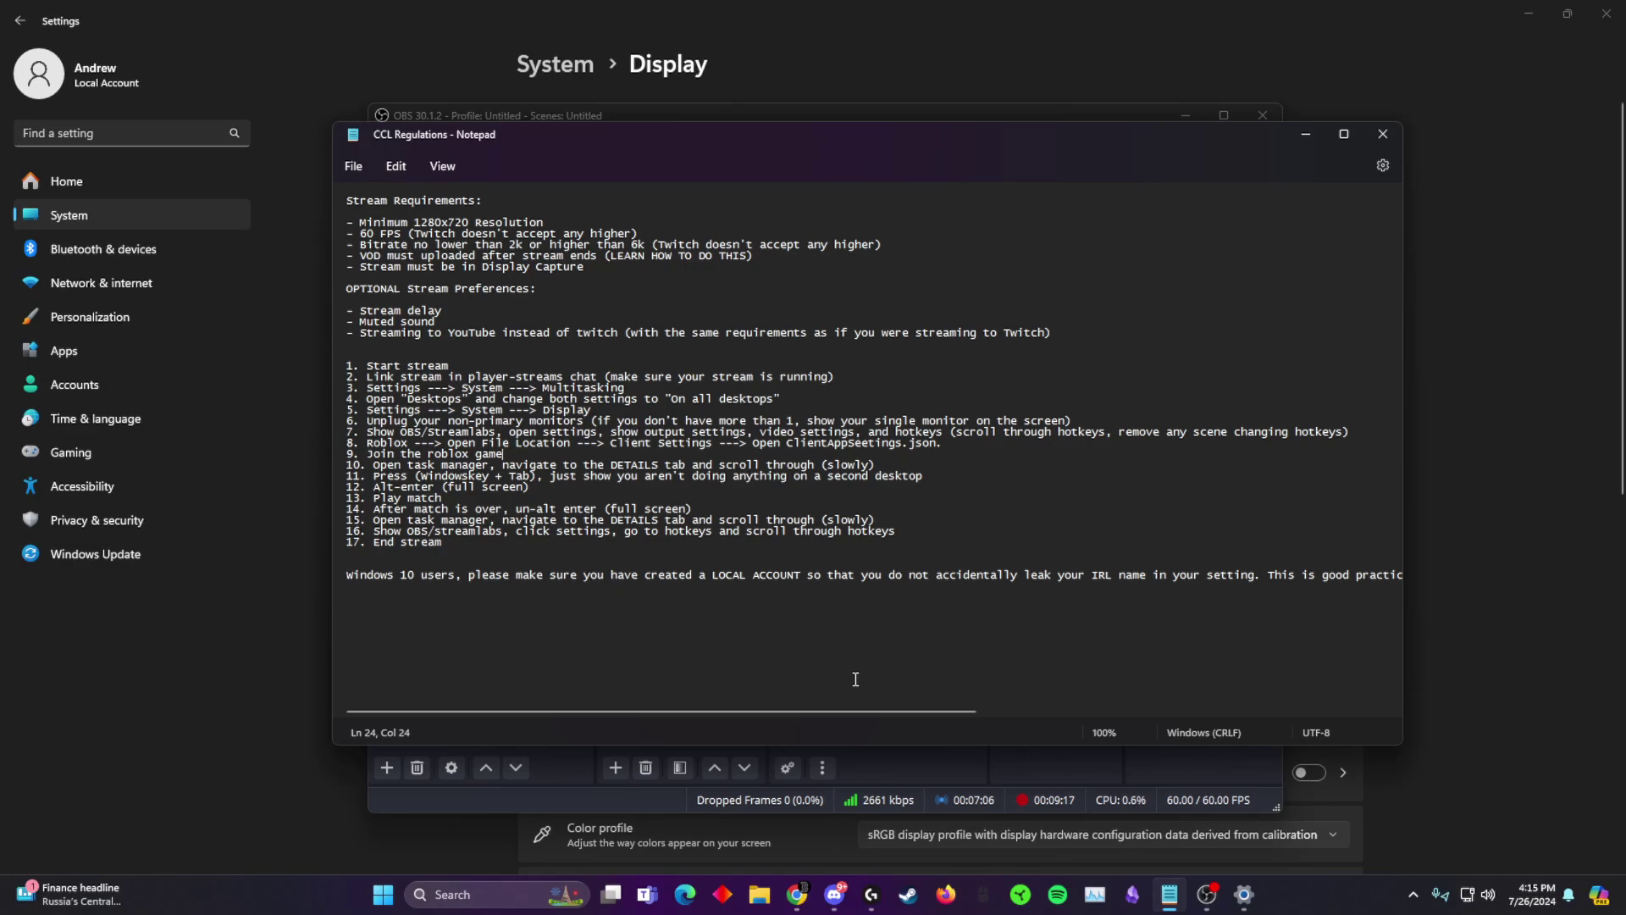
click(790, 903)
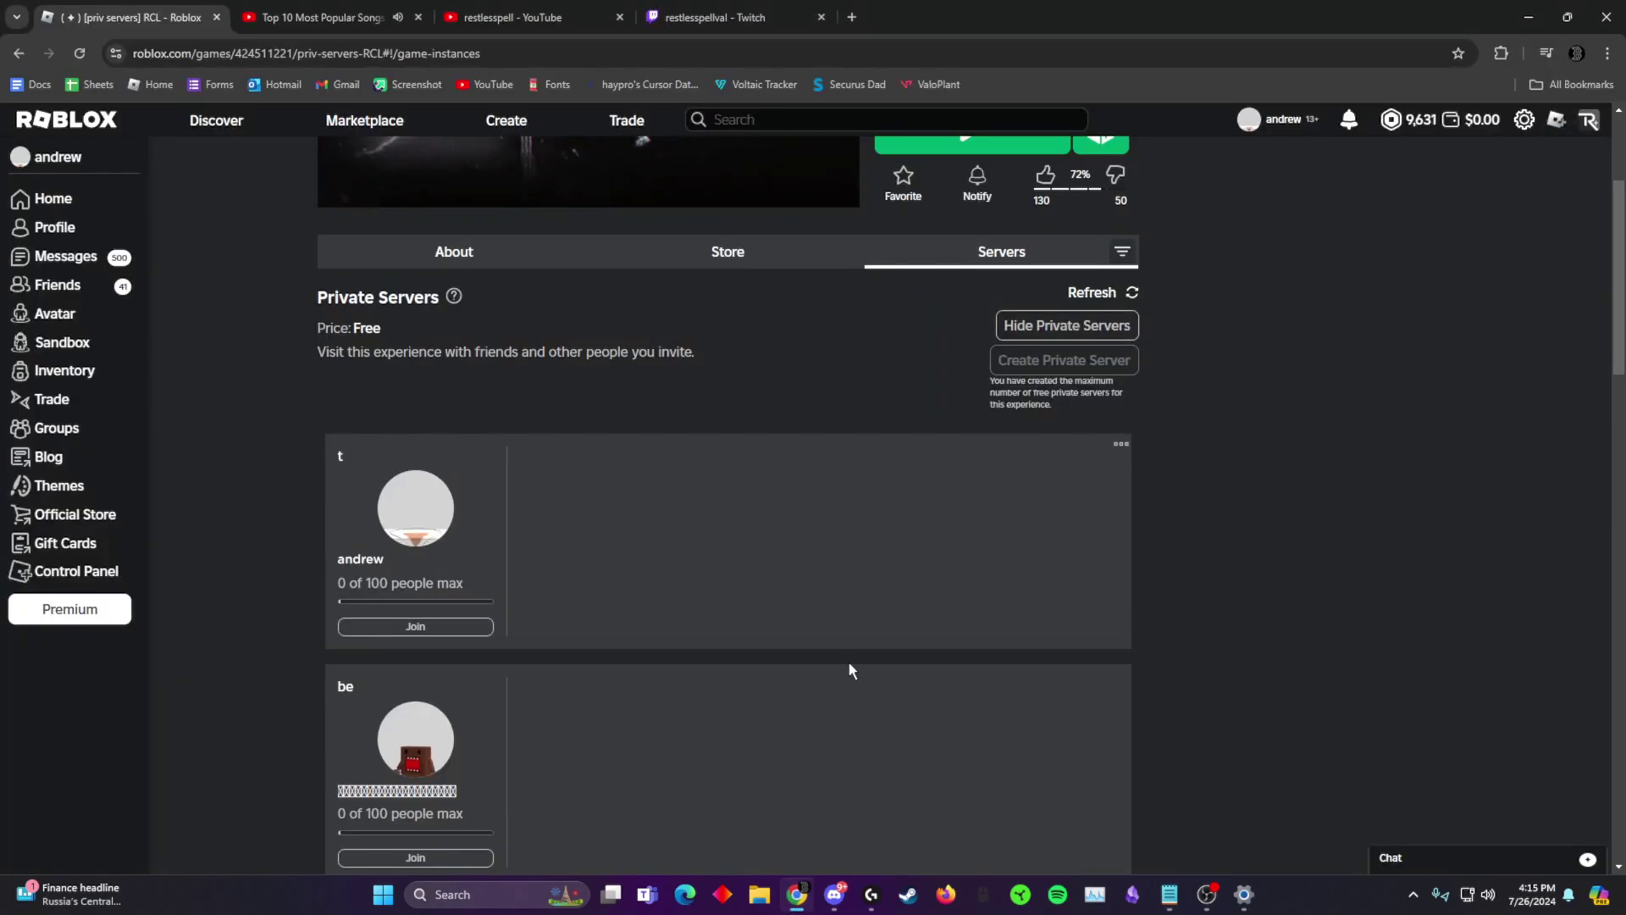
scroll(898, 681, down, 1)
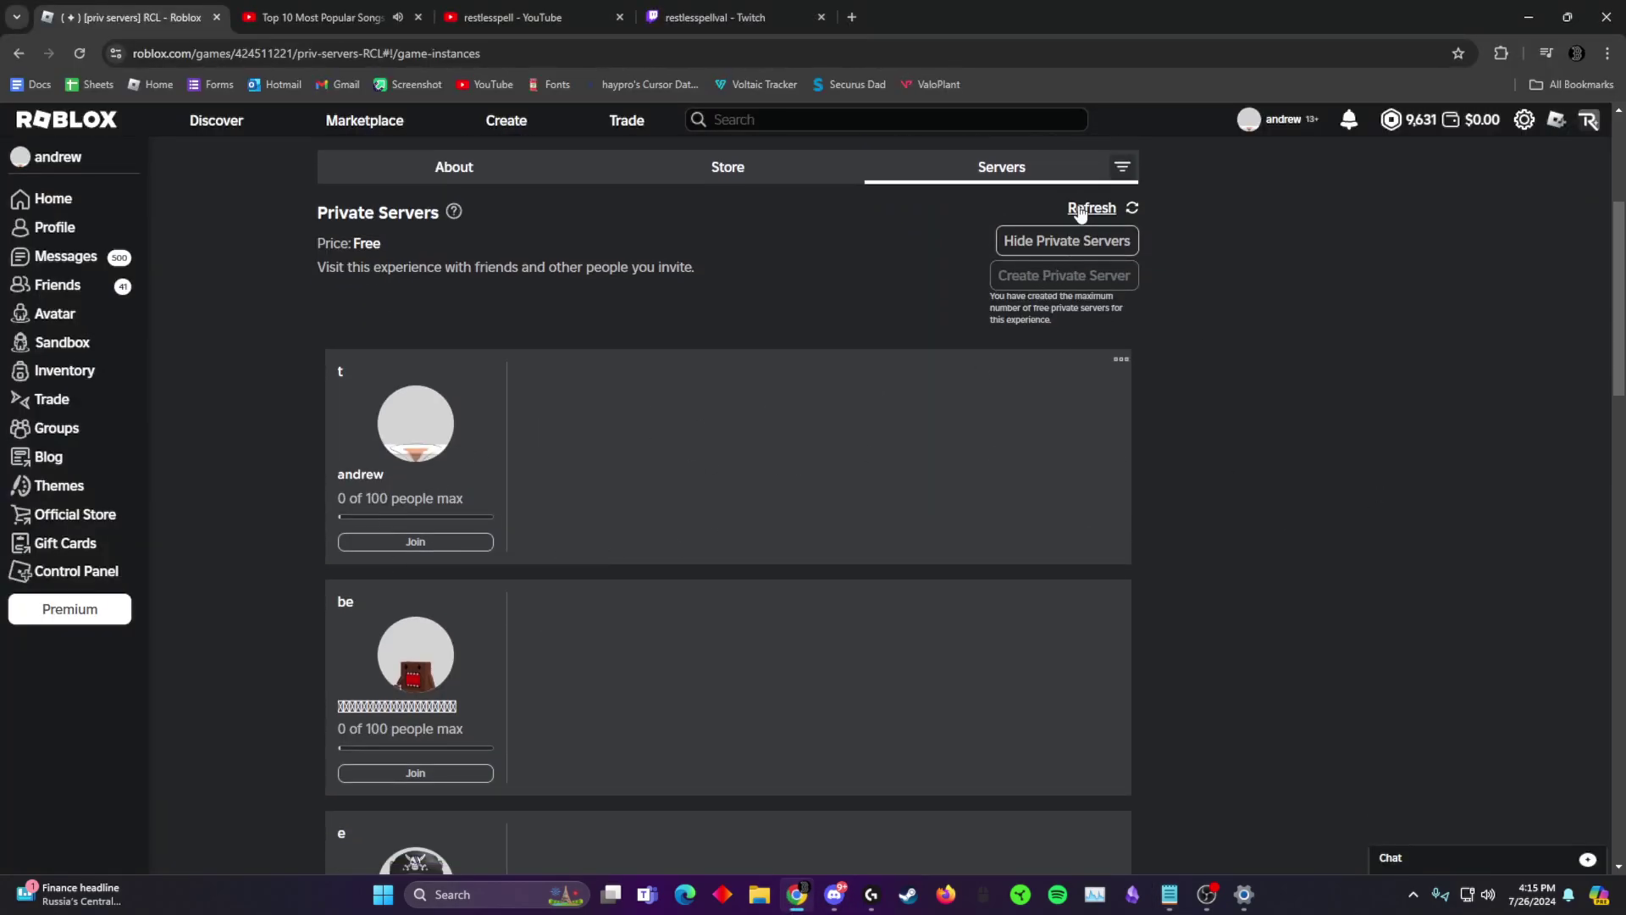
scroll(443, 504, down, 1)
click(414, 450)
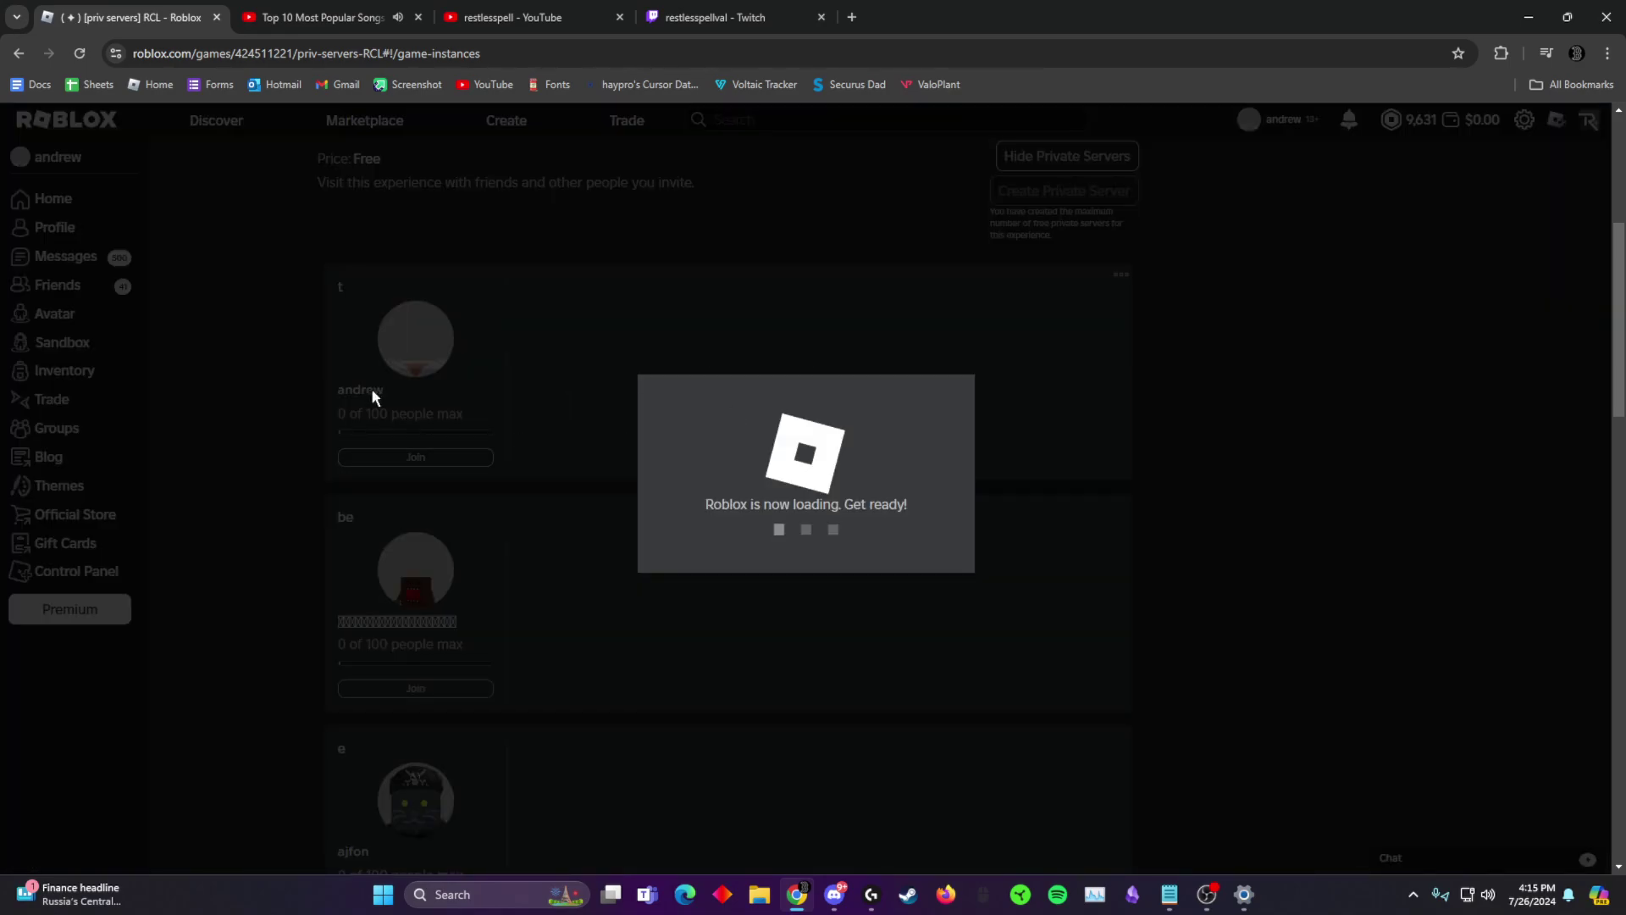
click(888, 212)
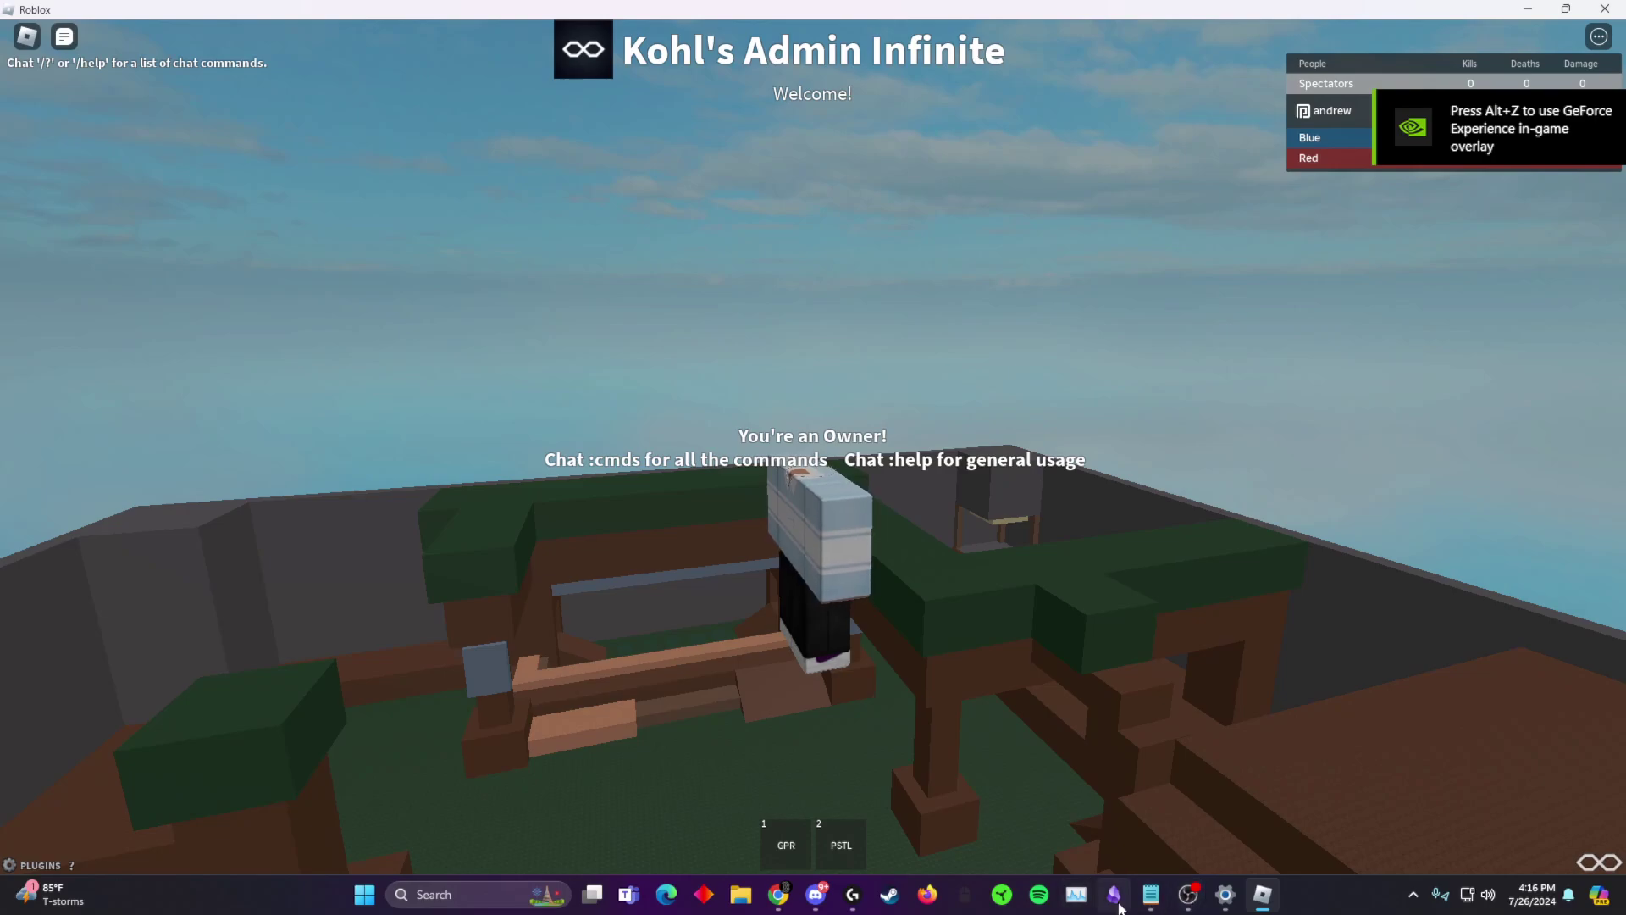
Step: Bring up the CCL Regulations notes to check the Task Manager rule (item 10), and return to the Roblox game
click(1150, 895)
drag(374, 465, 945, 468)
click(504, 472)
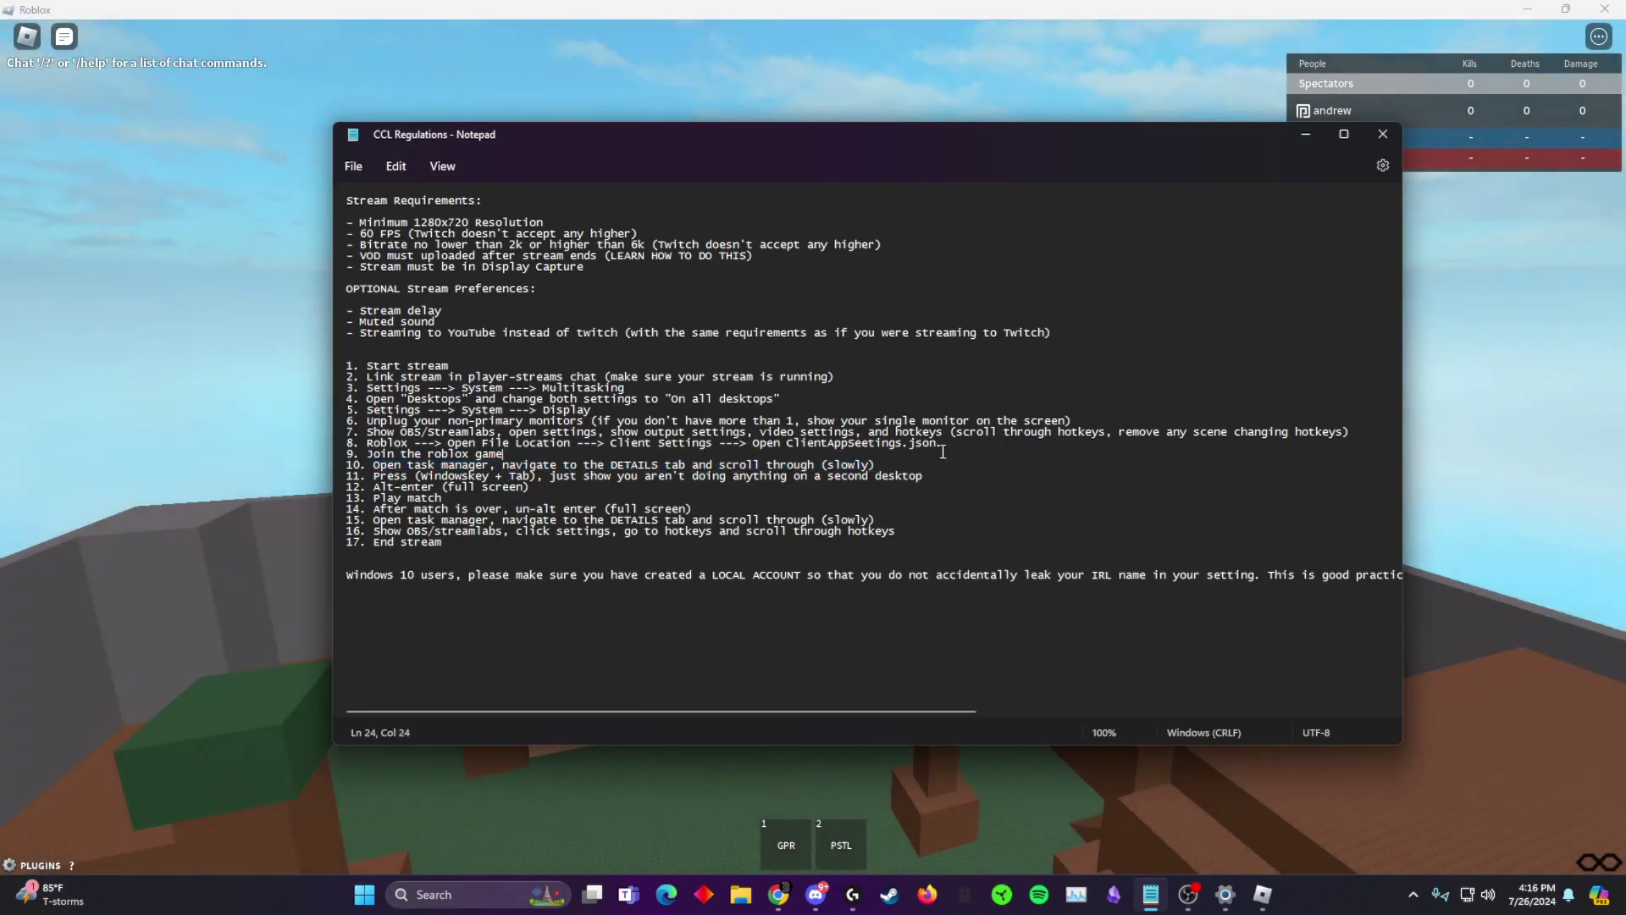
click(1012, 841)
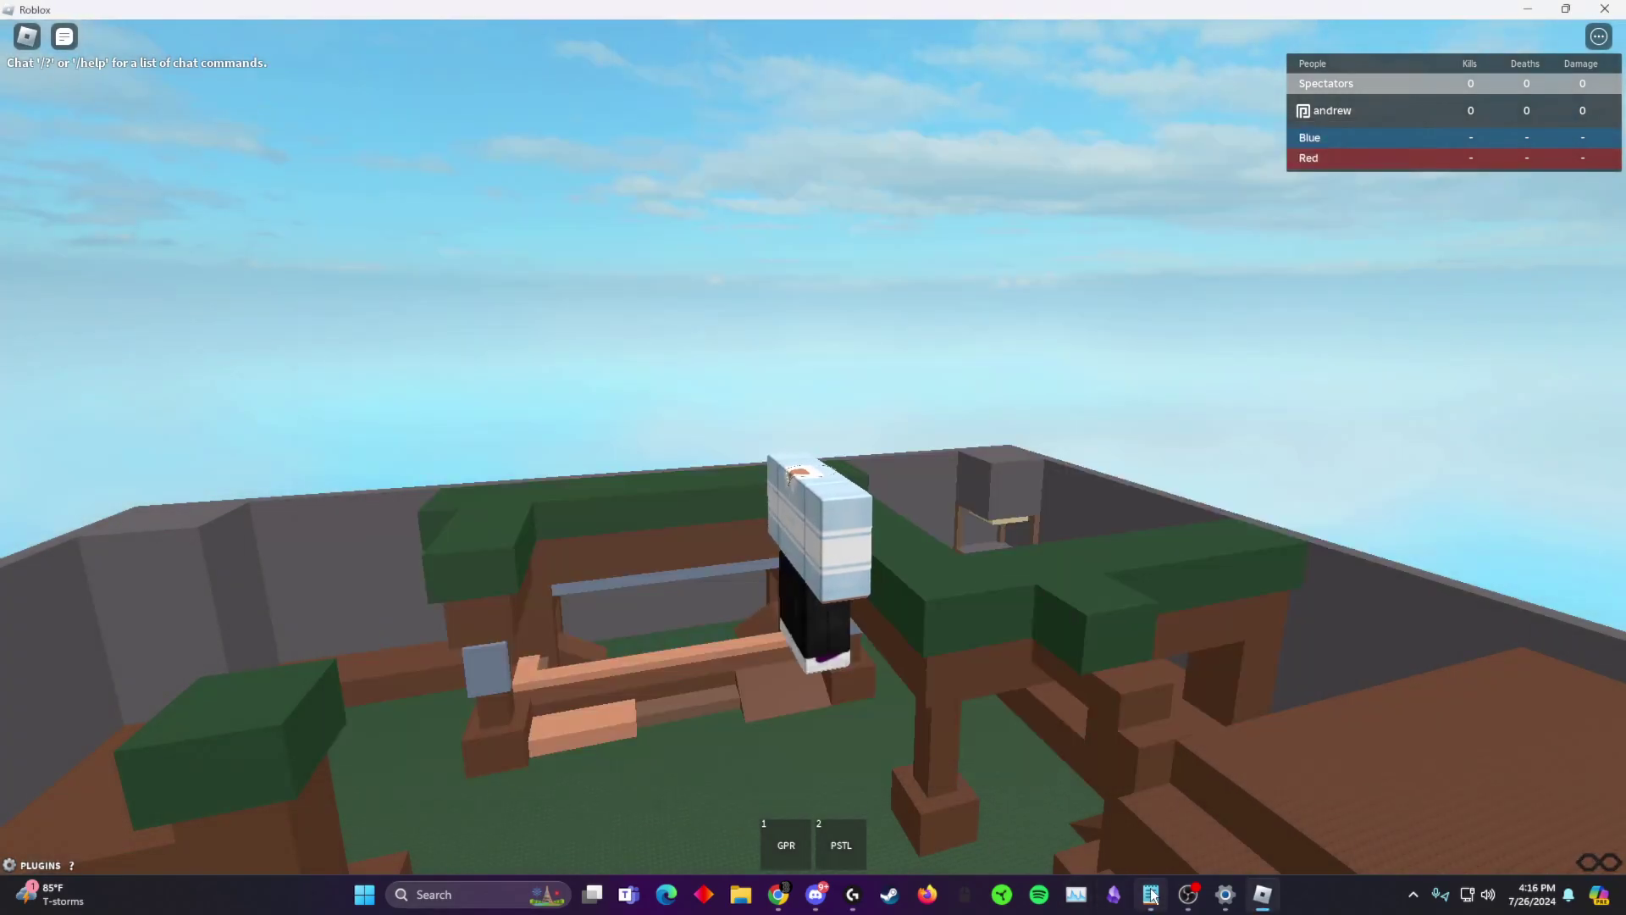
Step: Open Task Manager over the game, move it to the middle of the screen, and show the Details list in a wider window
key(ctrl+shift+Escape)
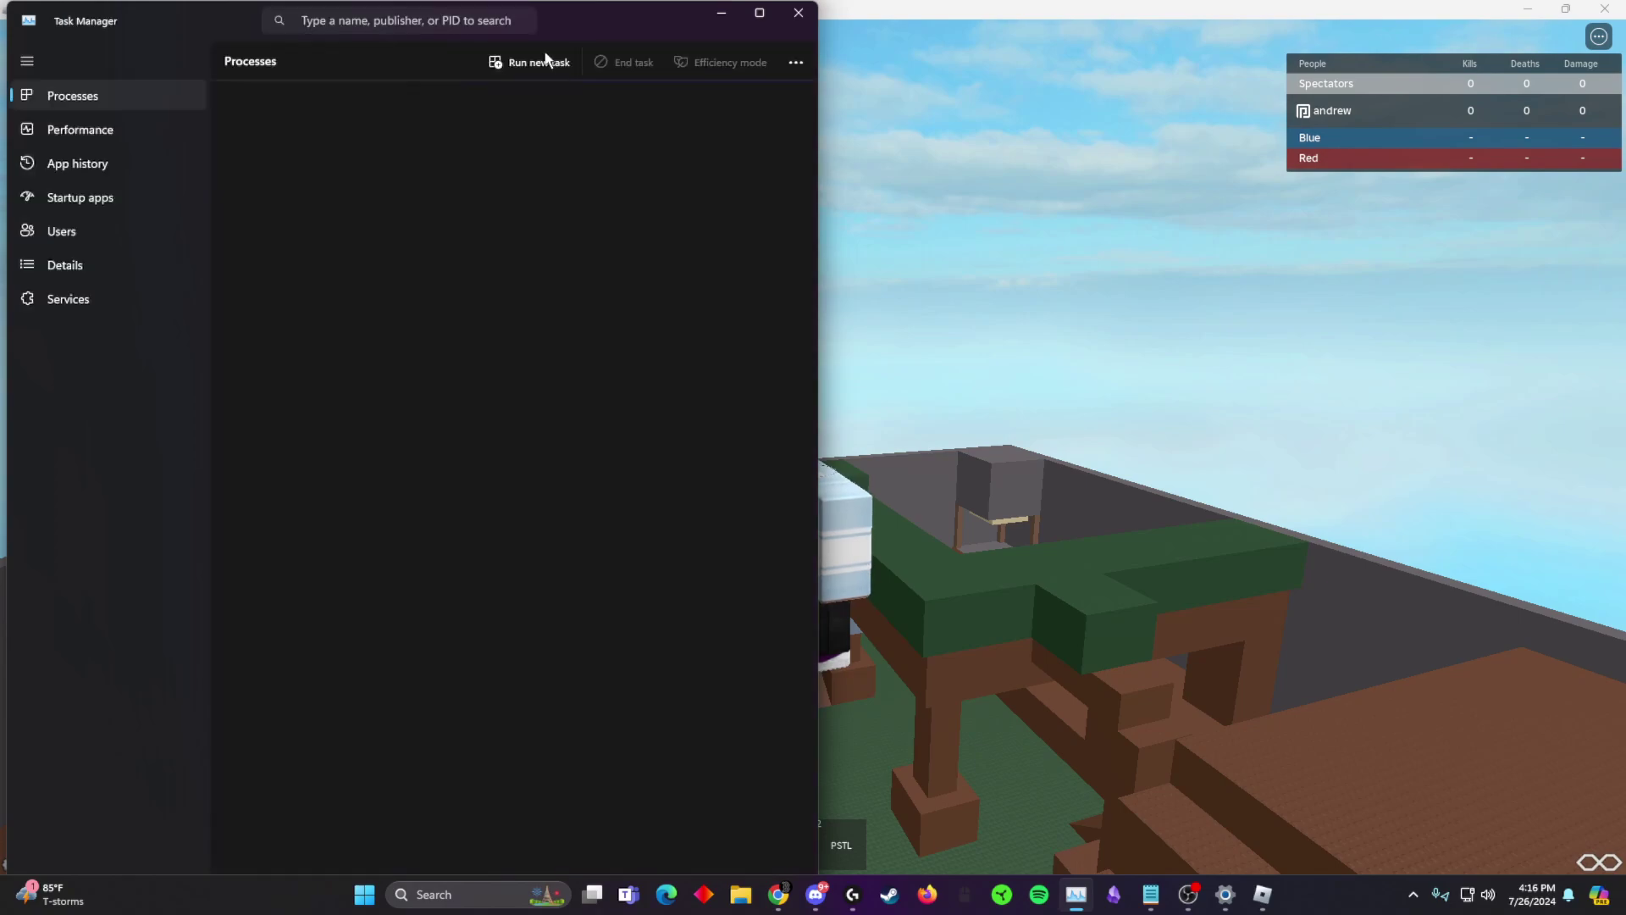
drag(974, 314, 1046, 165)
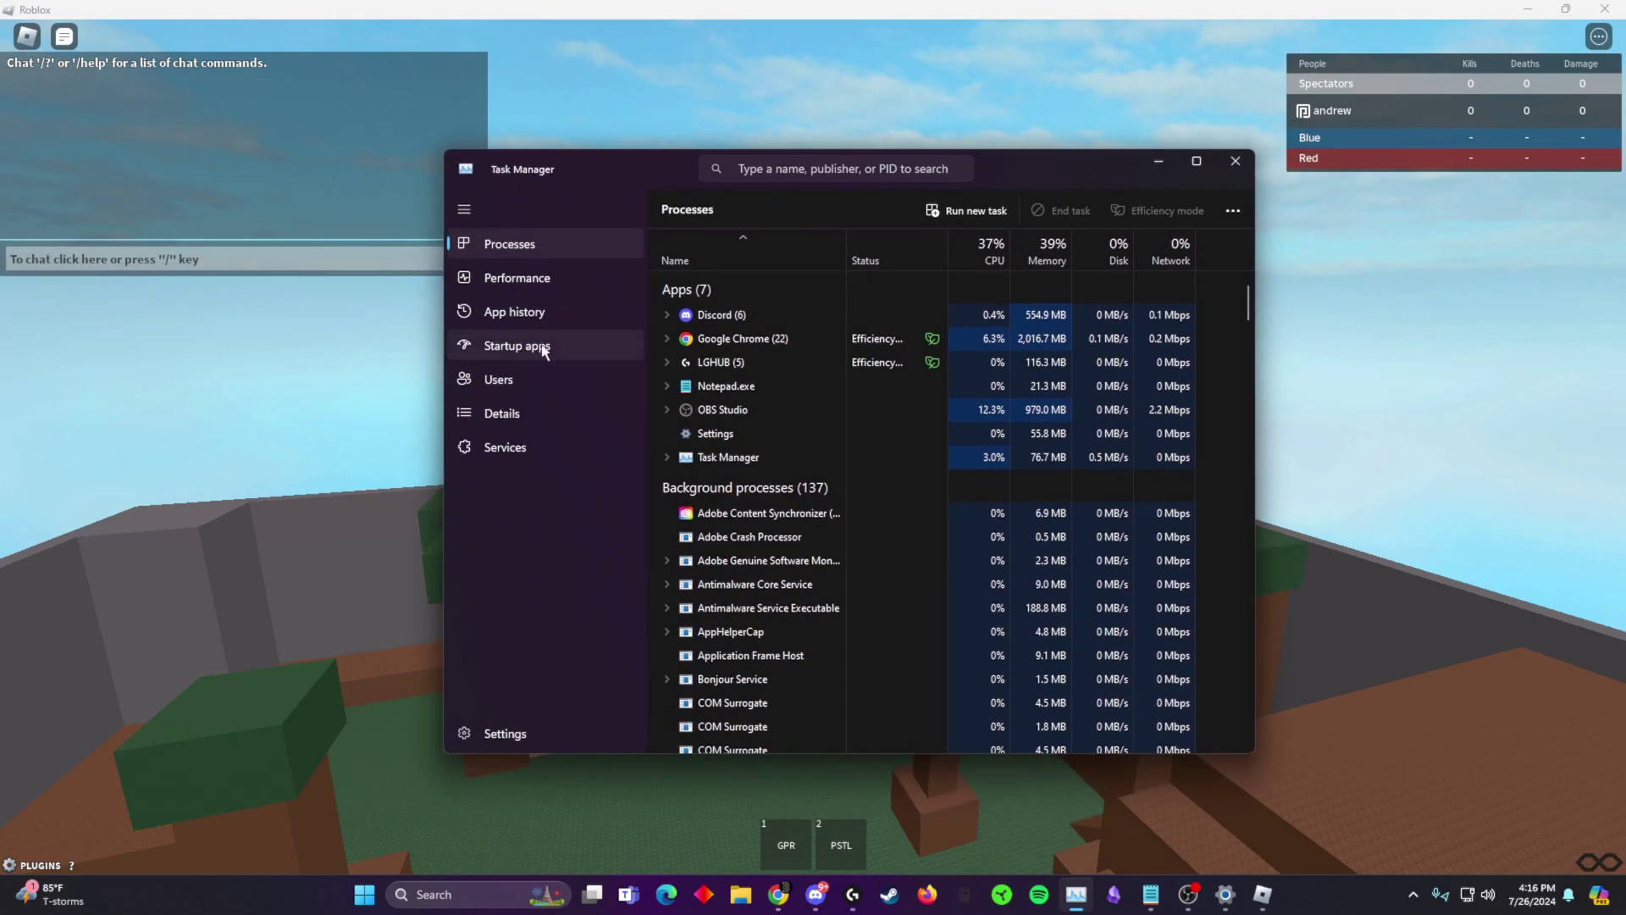
click(506, 410)
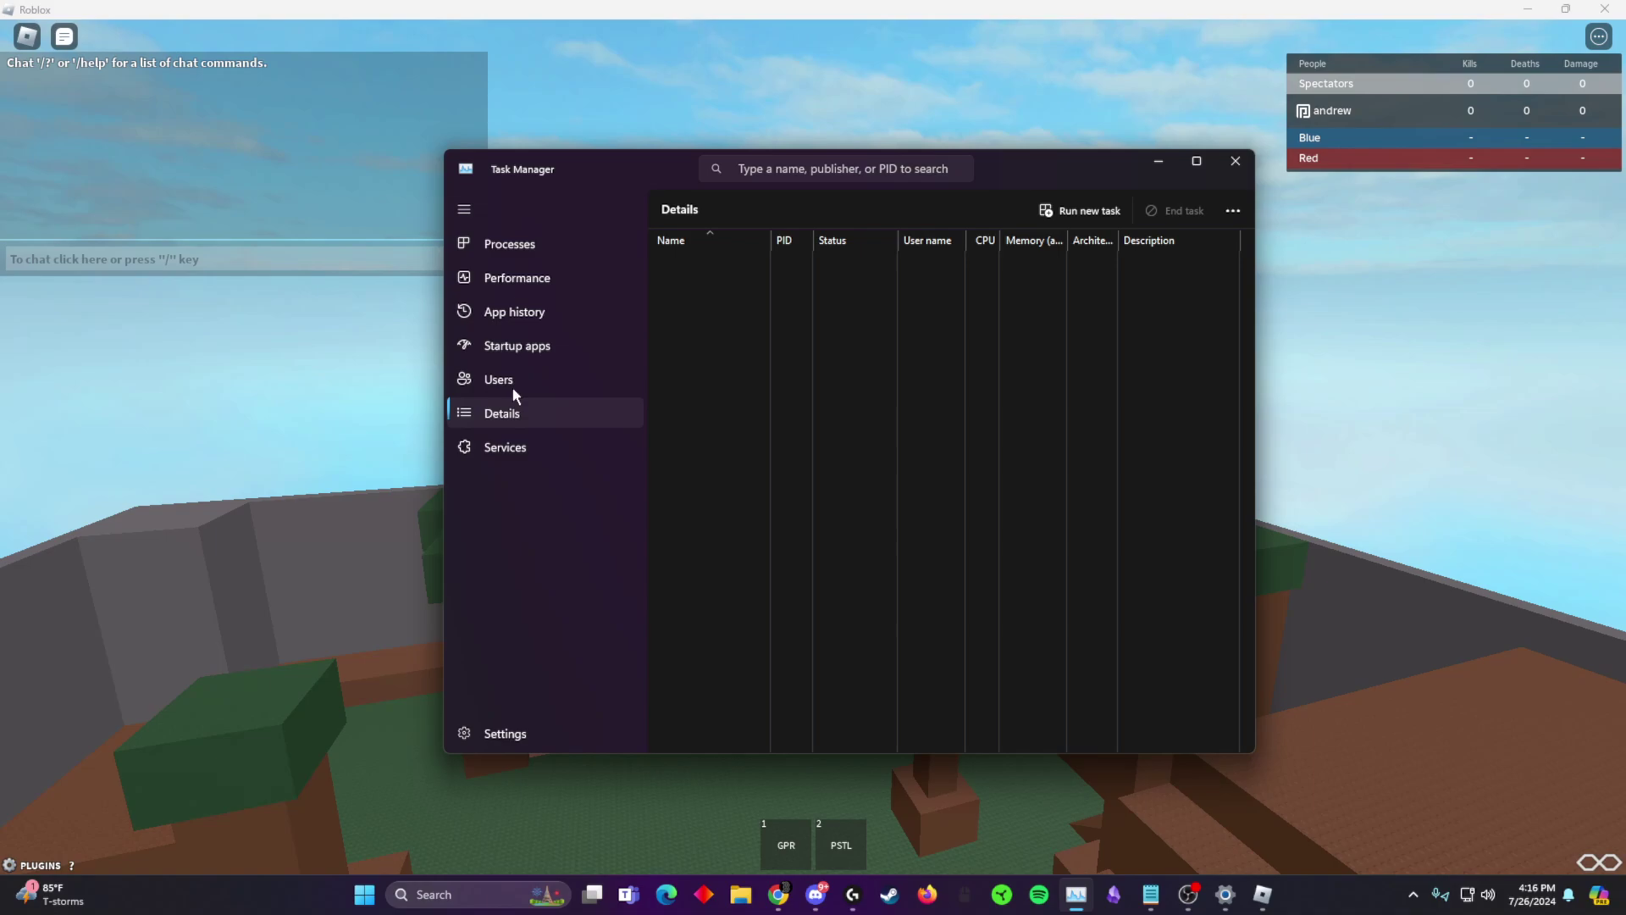
click(542, 244)
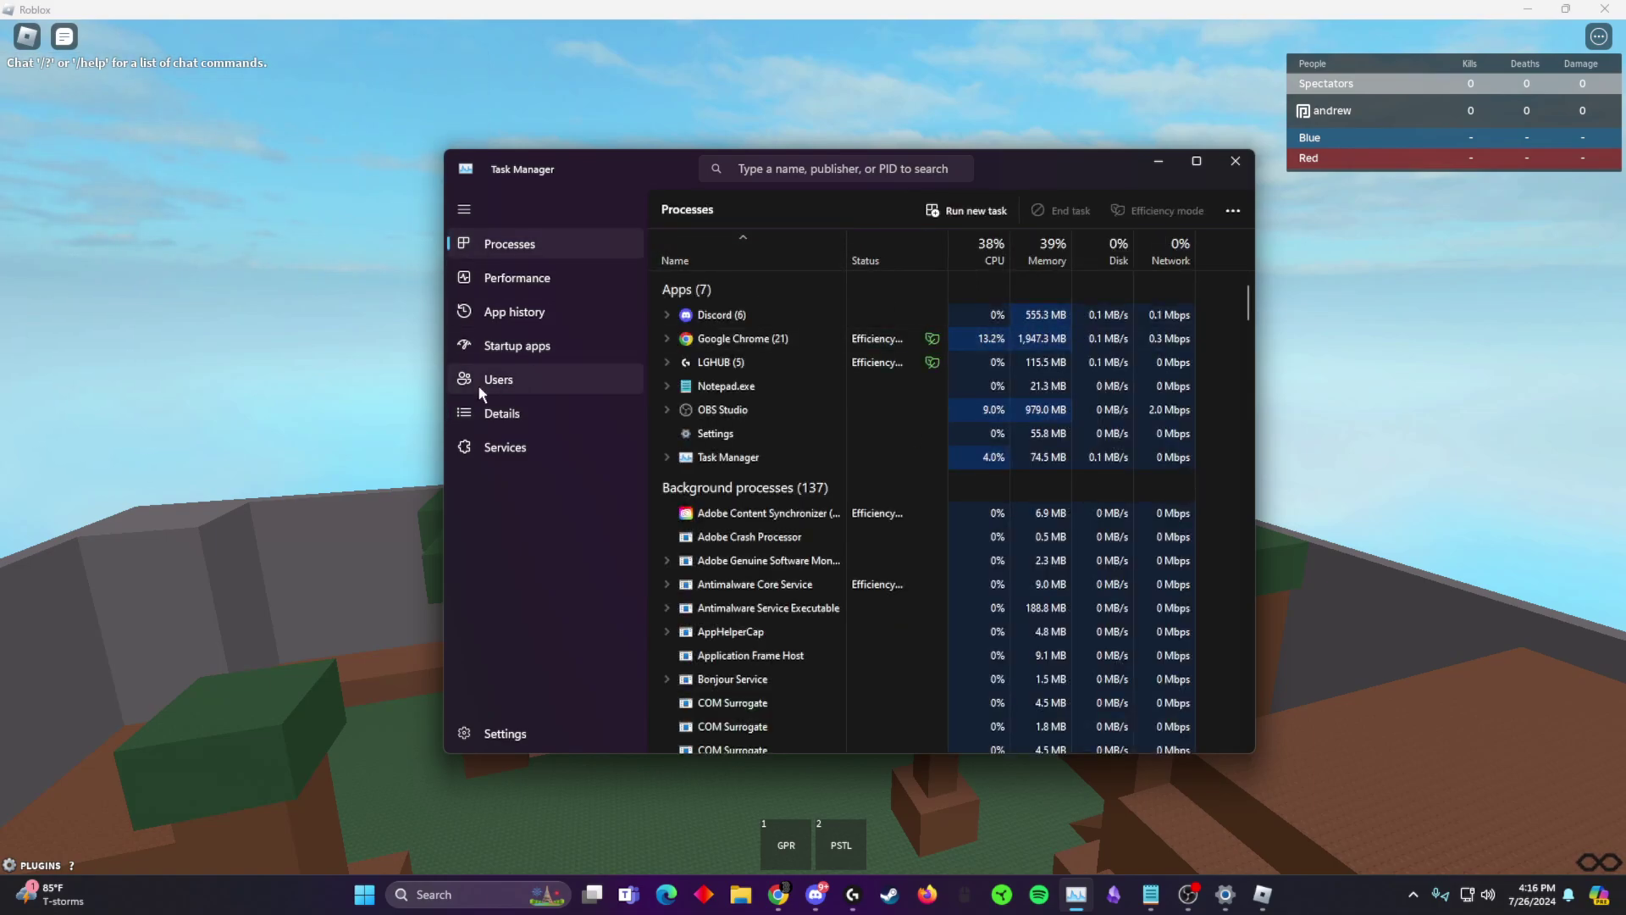
click(489, 415)
drag(1255, 271, 1440, 502)
Step: Scroll down through the running processes in the Task Manager details list and back up
scroll(1019, 536, down, 20)
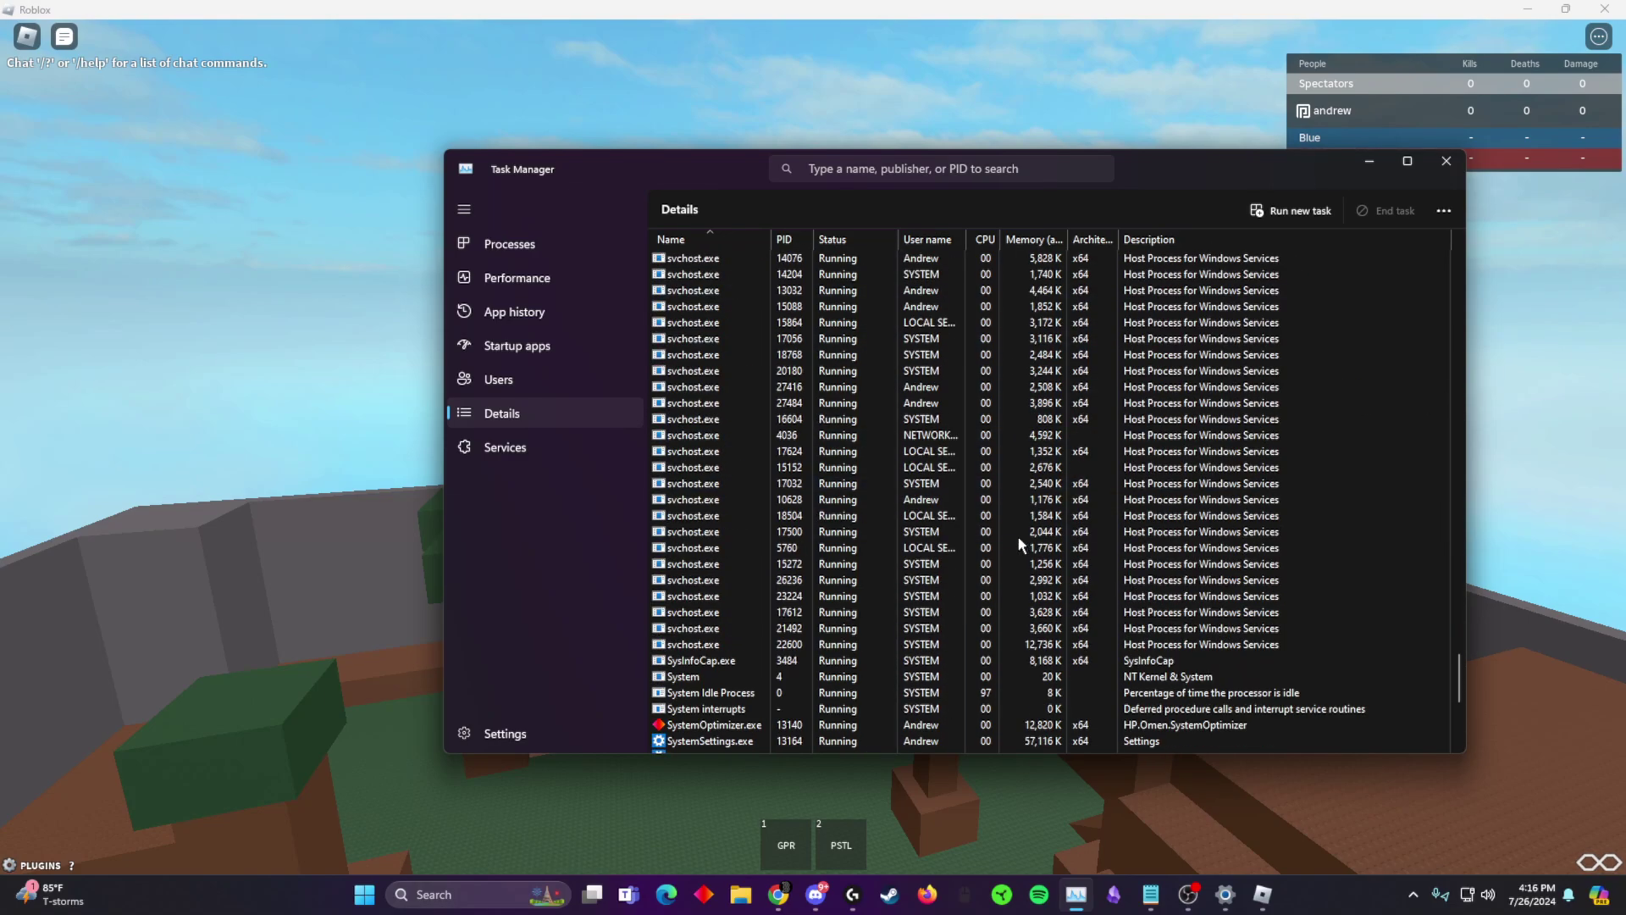
scroll(999, 539, up, 15)
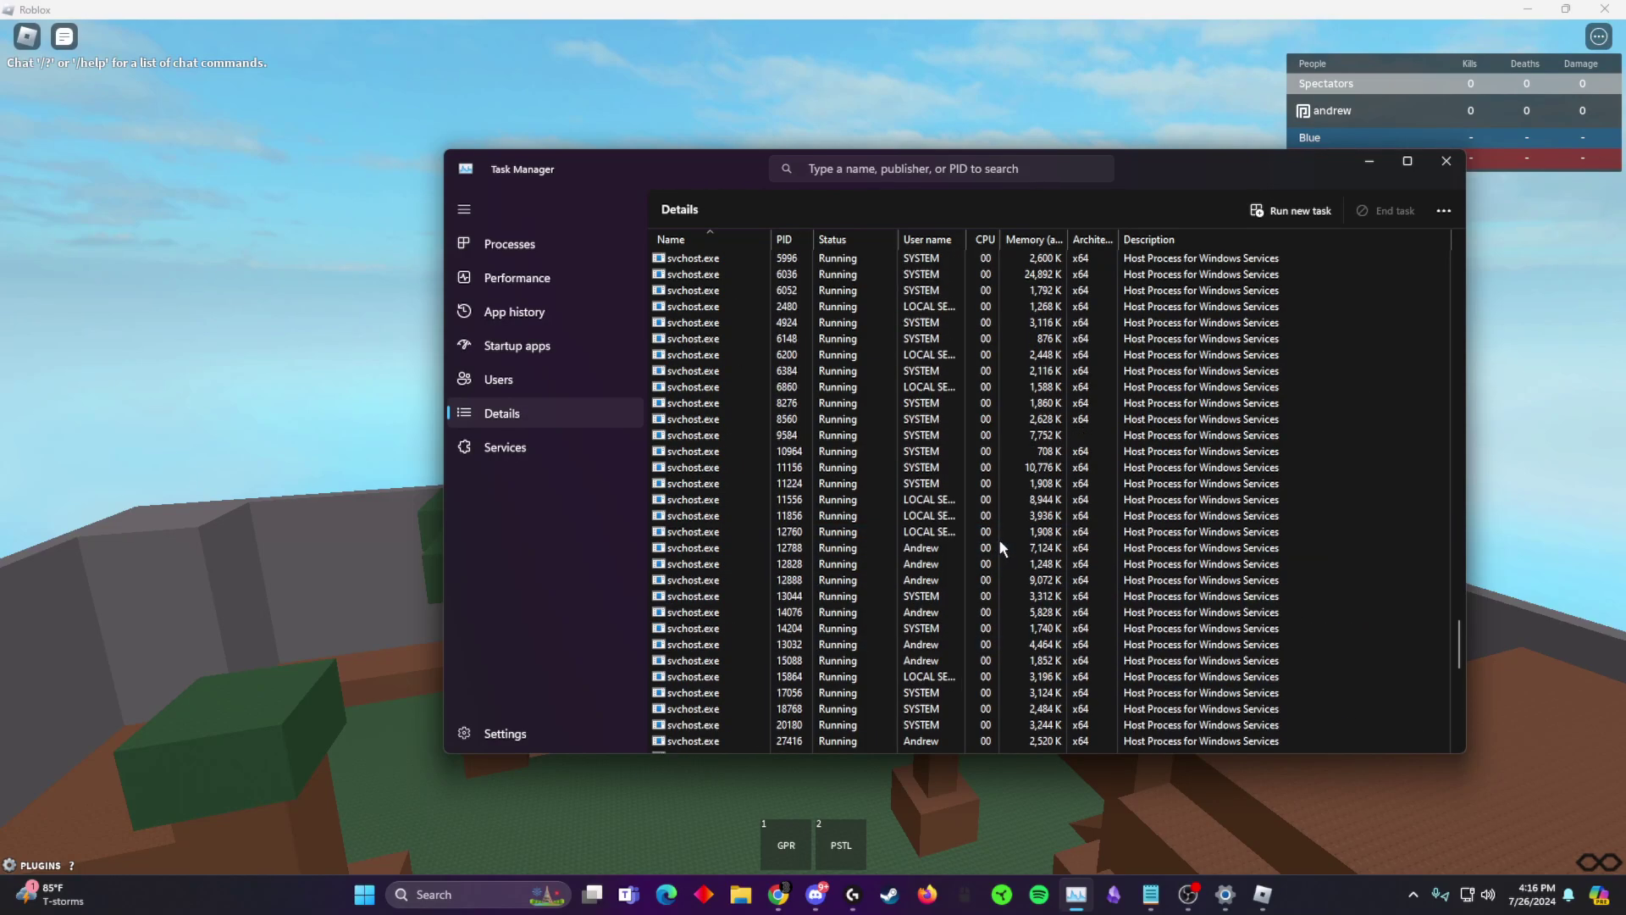
scroll(1021, 505, up, 20)
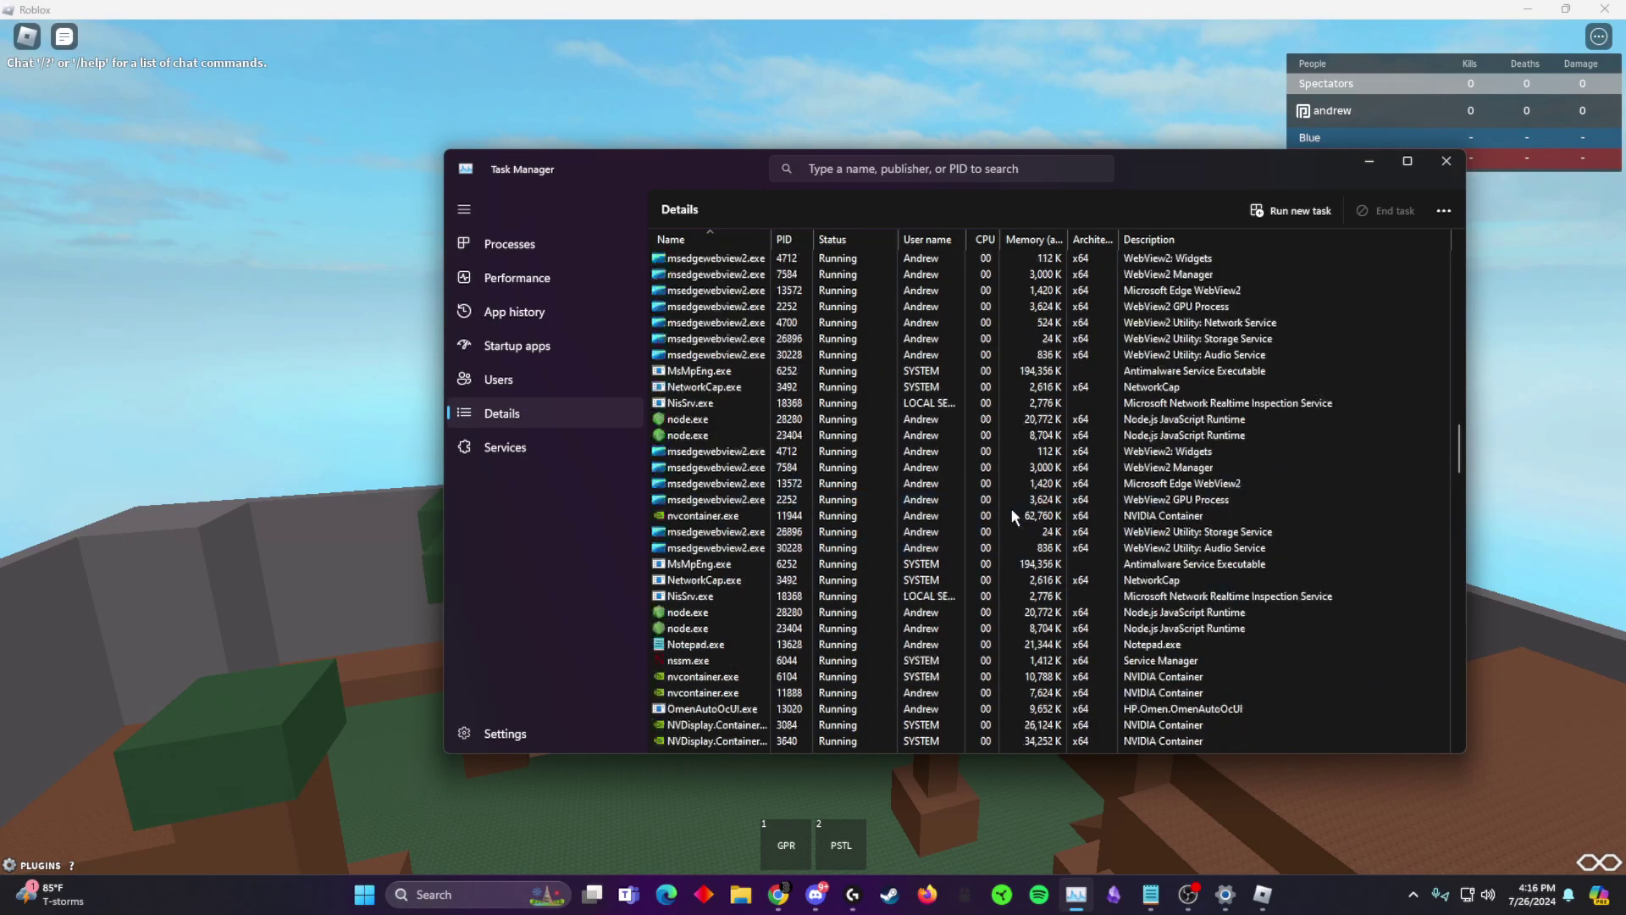